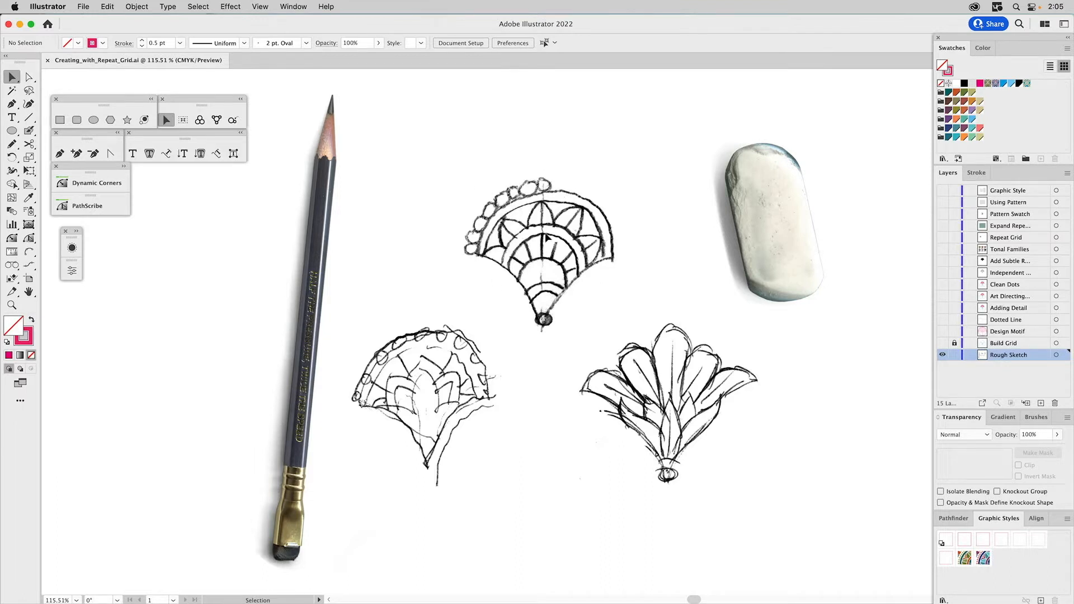
- Show the Build Grid and Design Motif layers in place of the Rough Sketch layer
alt+click(944, 346)
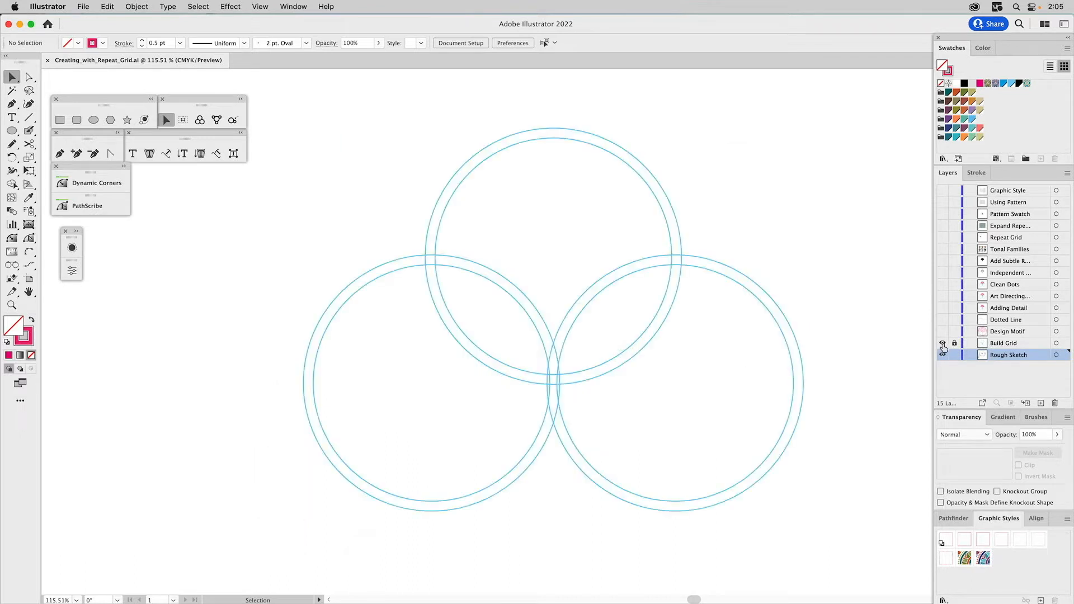
click(1008, 345)
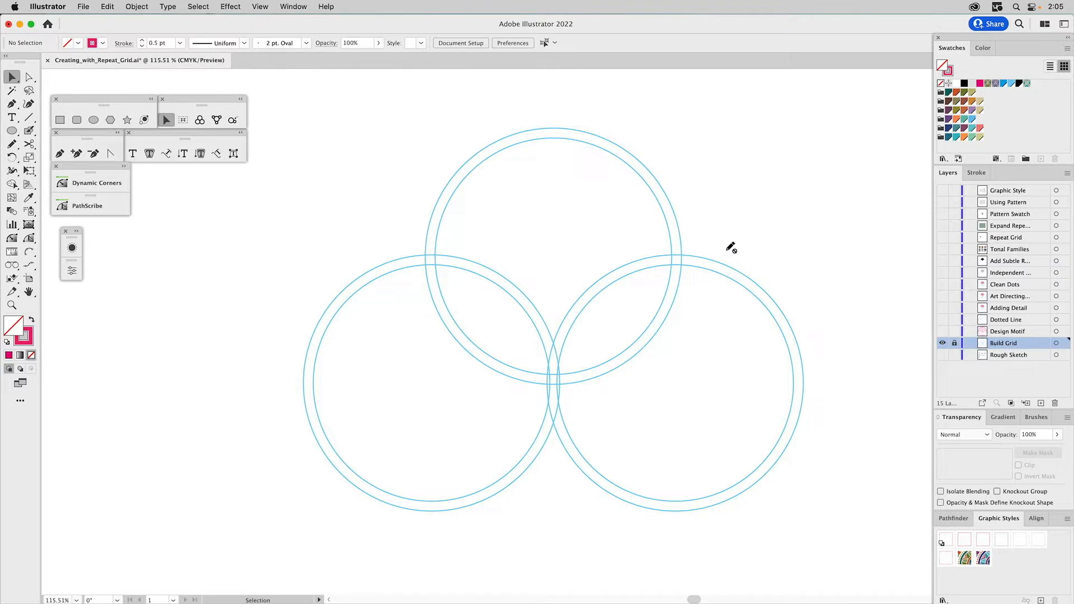
click(942, 331)
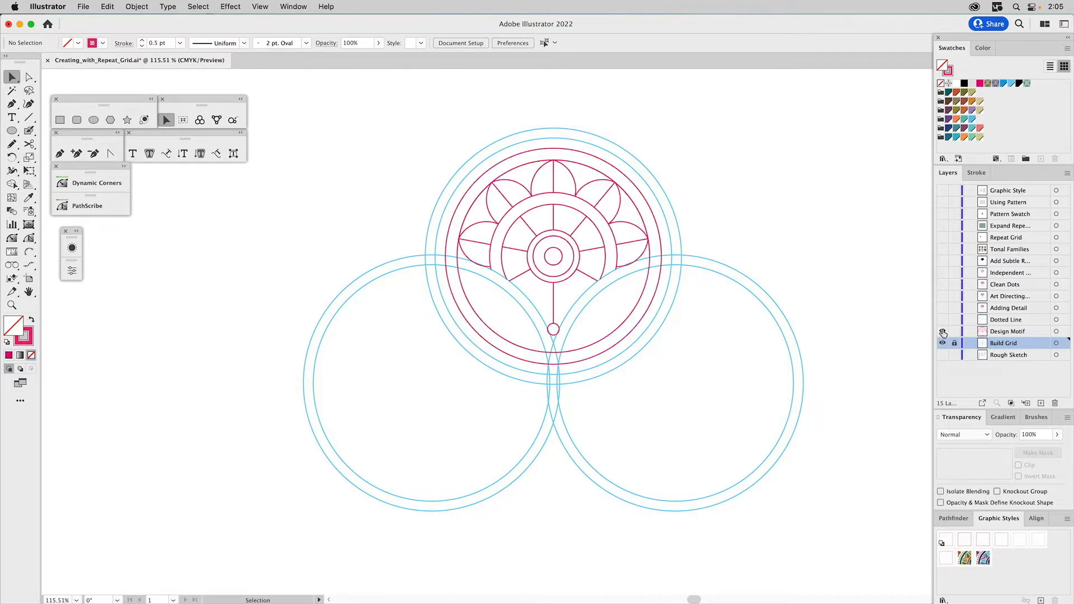
click(641, 190)
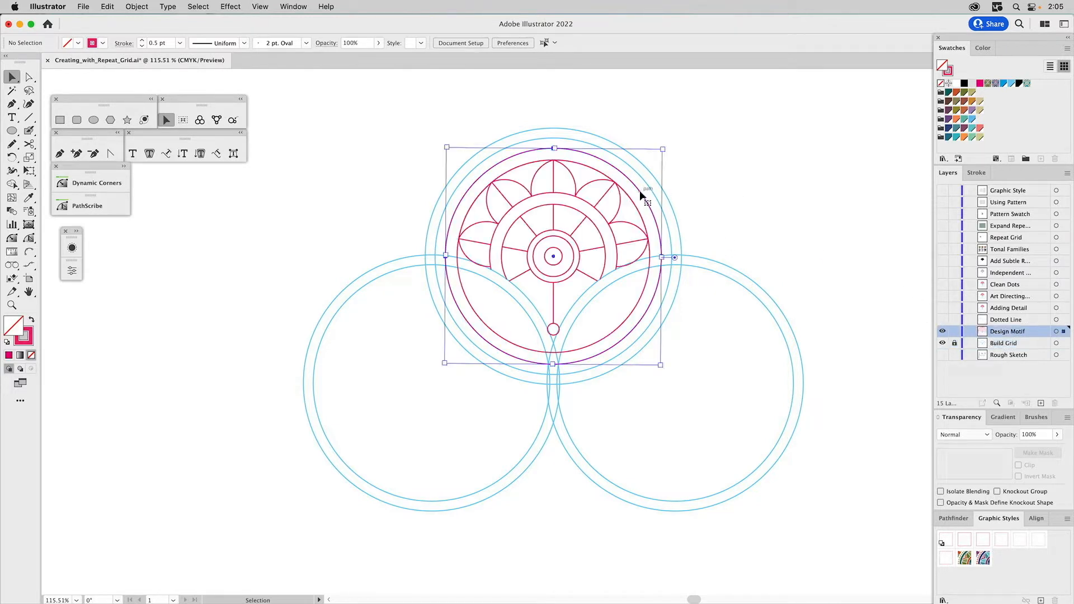
click(737, 199)
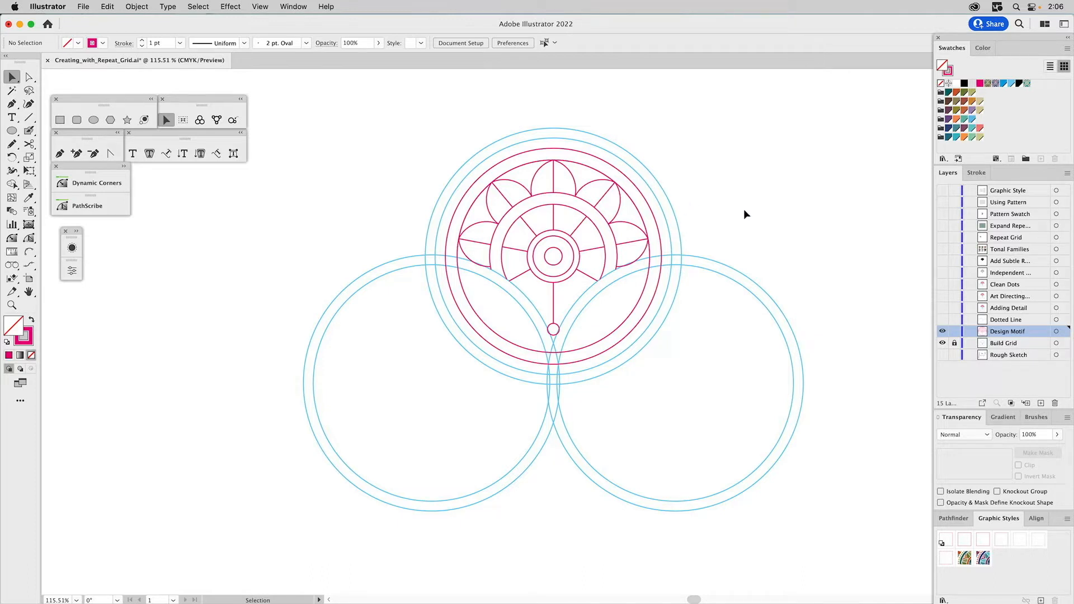
- Show the Dotted Line layer and detach the Graphic Styles panel near the straight pink line
click(942, 321)
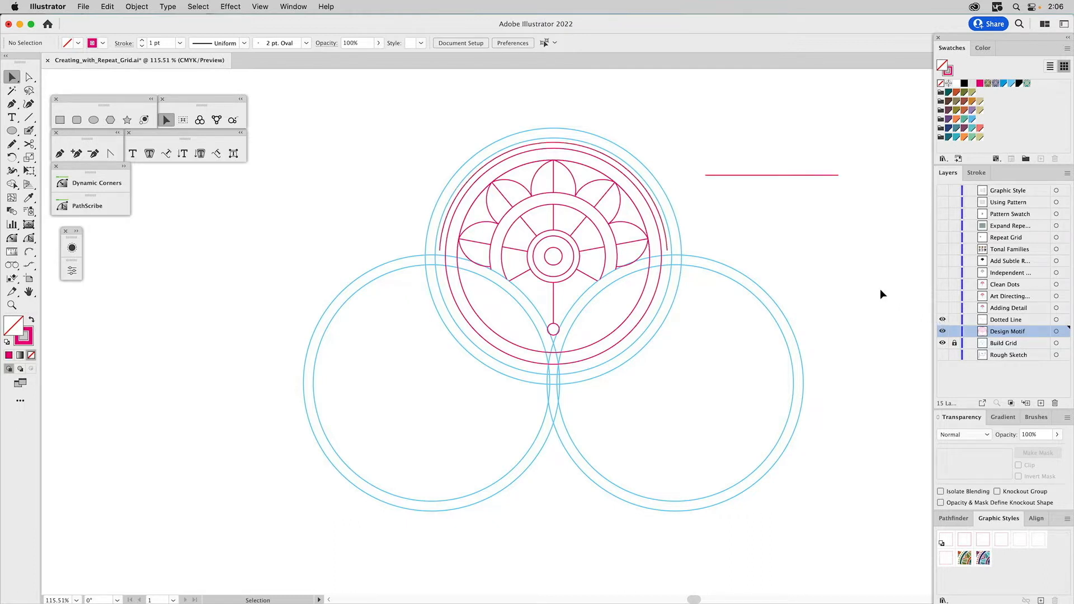
click(661, 217)
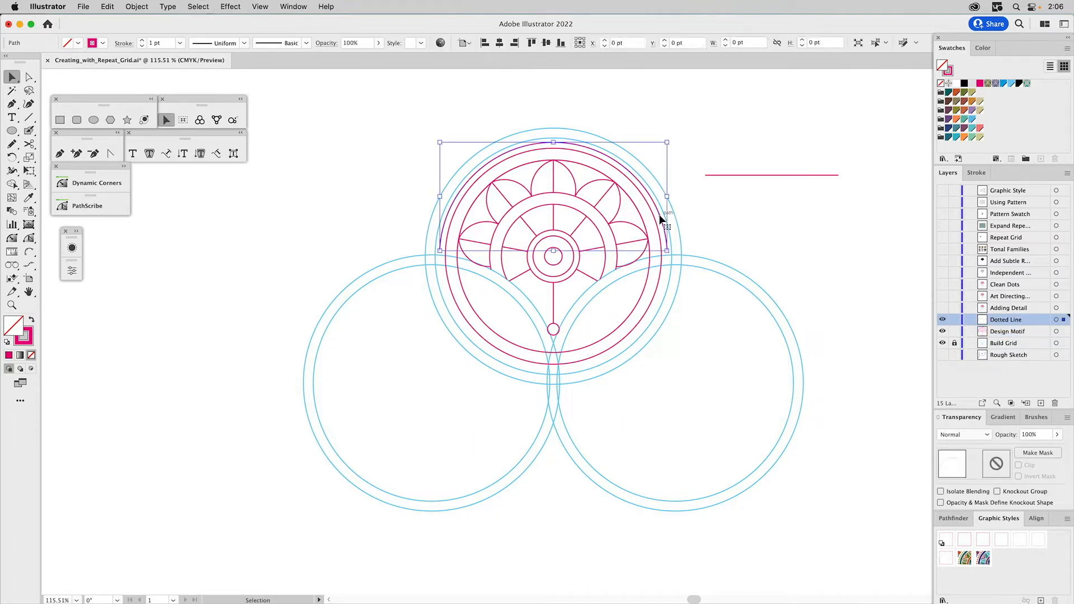
click(713, 221)
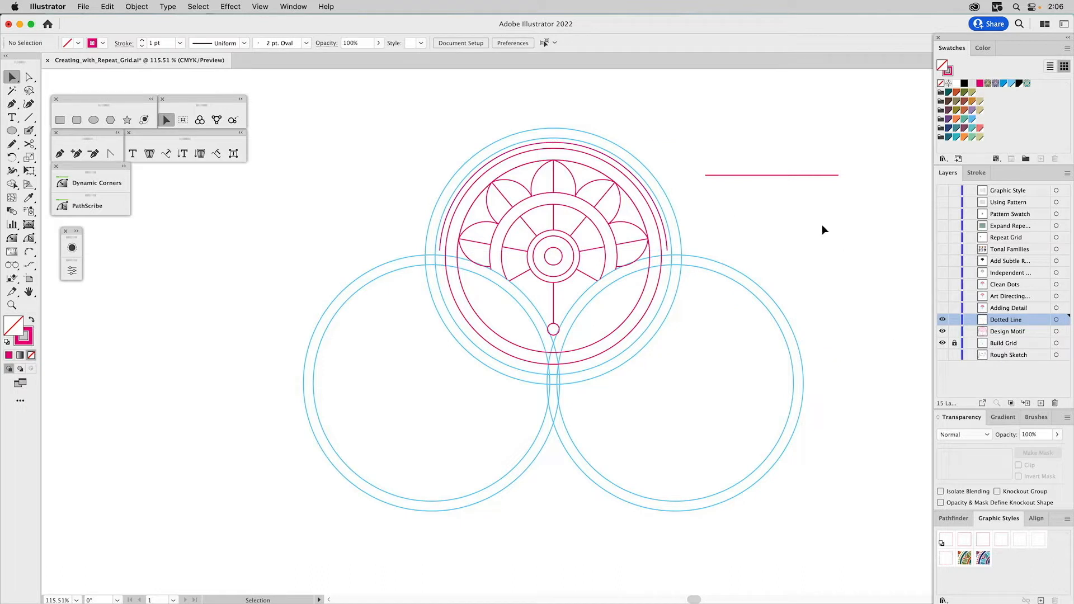
drag(806, 199, 683, 213)
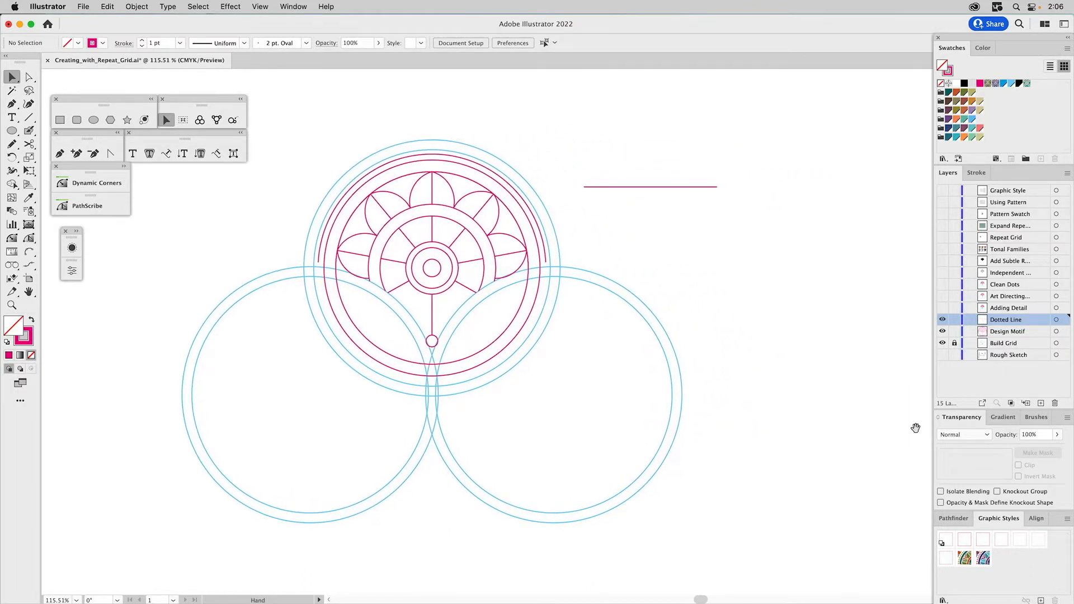
drag(1008, 518, 760, 246)
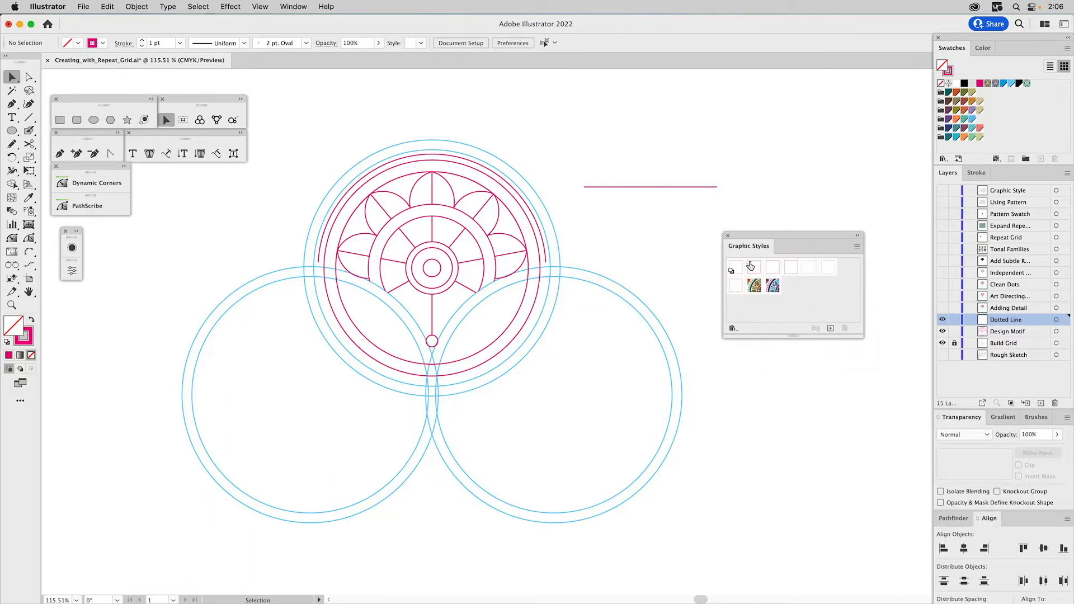
- Display the straight line's stroke settings and apply the solid graphic styles in turn, from 1 pt down to 0.25 pt
click(683, 187)
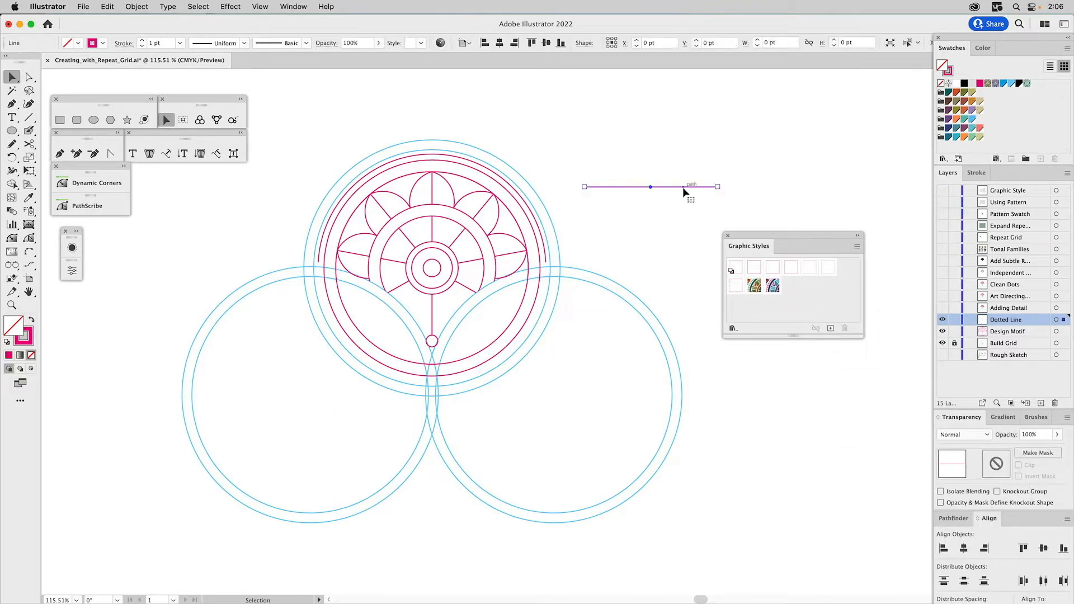
click(751, 267)
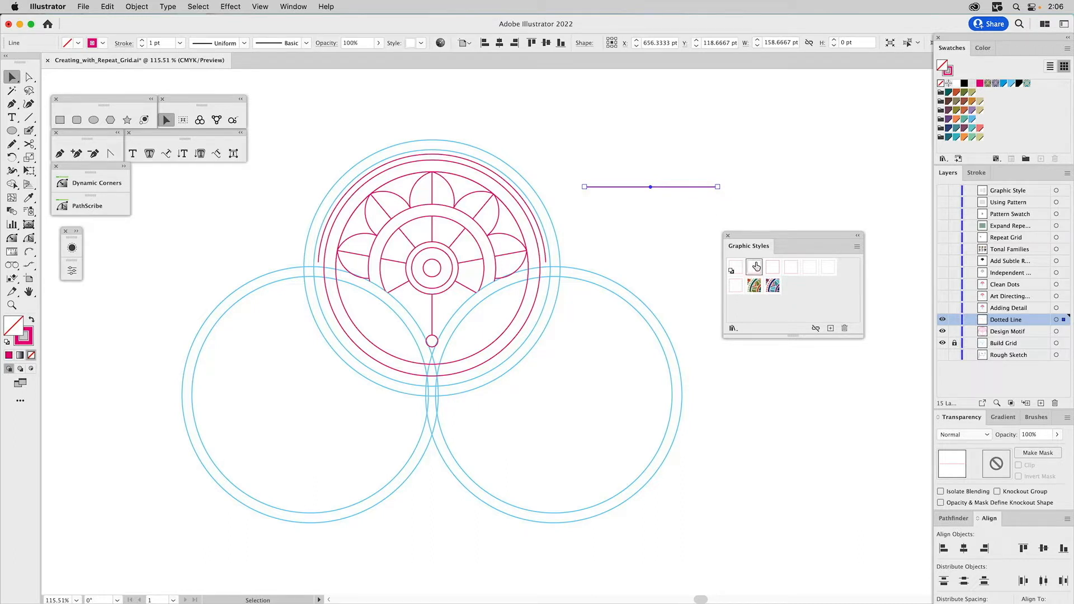
click(977, 172)
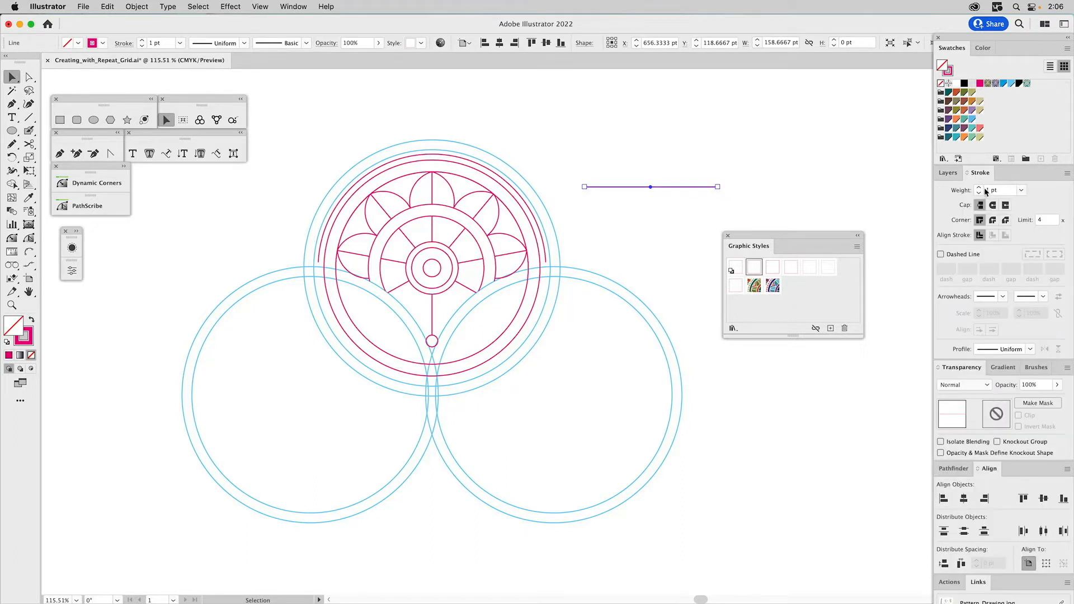
click(775, 269)
click(798, 274)
click(808, 272)
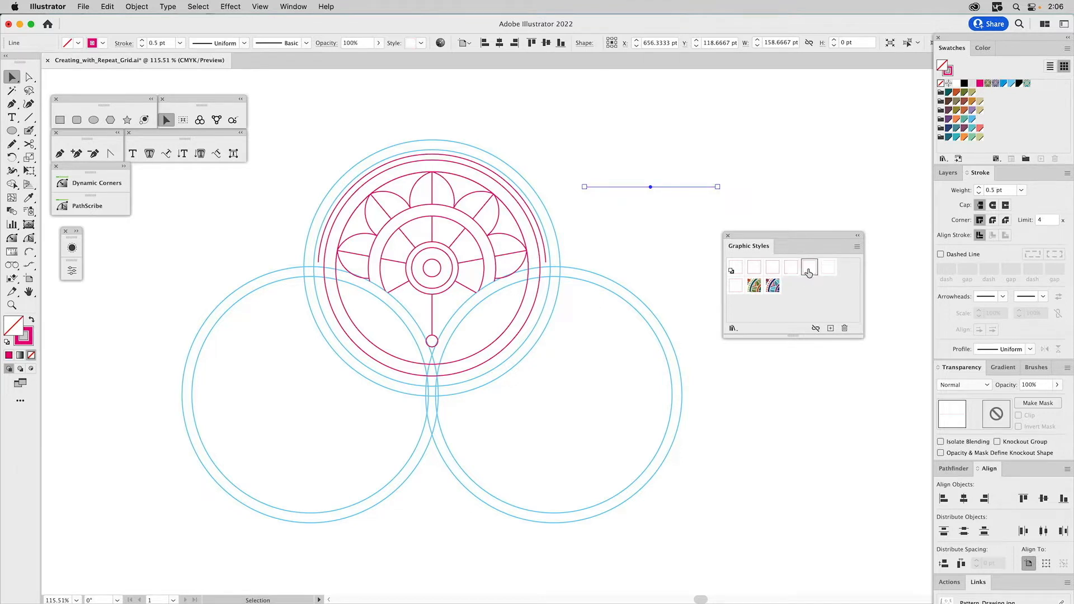
click(760, 214)
- Inspect the thin straight line up close and reapply the 1 pt solid graphic style to it
key(z)
drag(664, 180, 690, 203)
key(super)
super+click(584, 227)
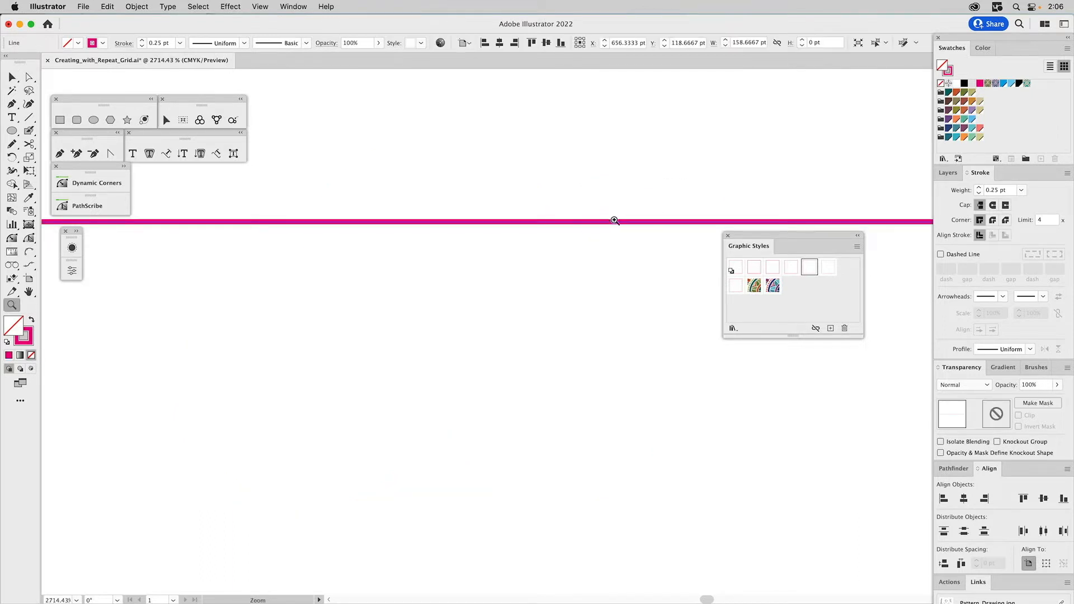
click(754, 268)
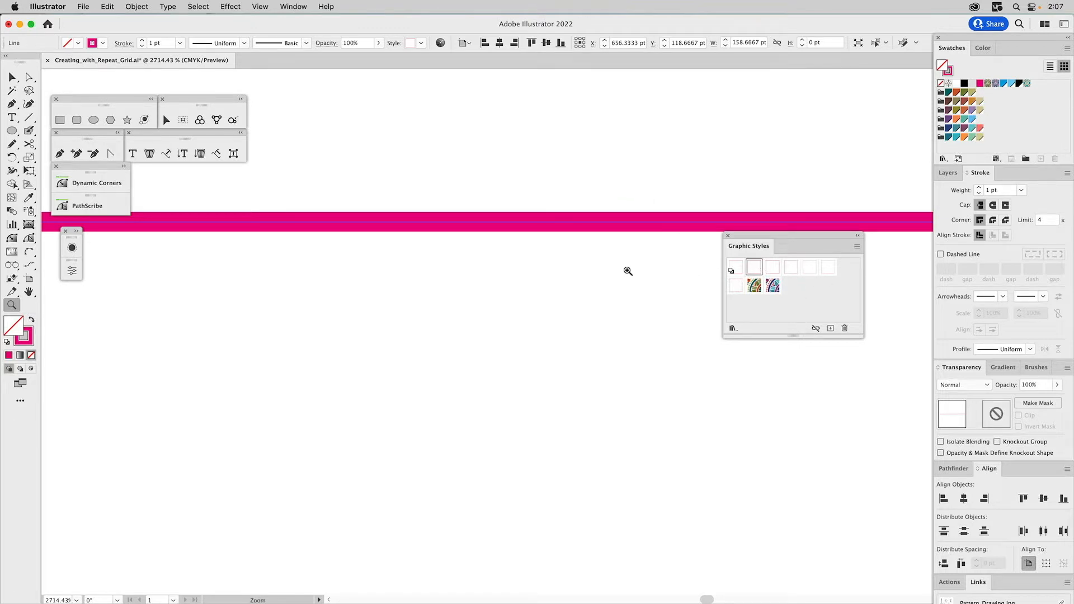
key(super+0)
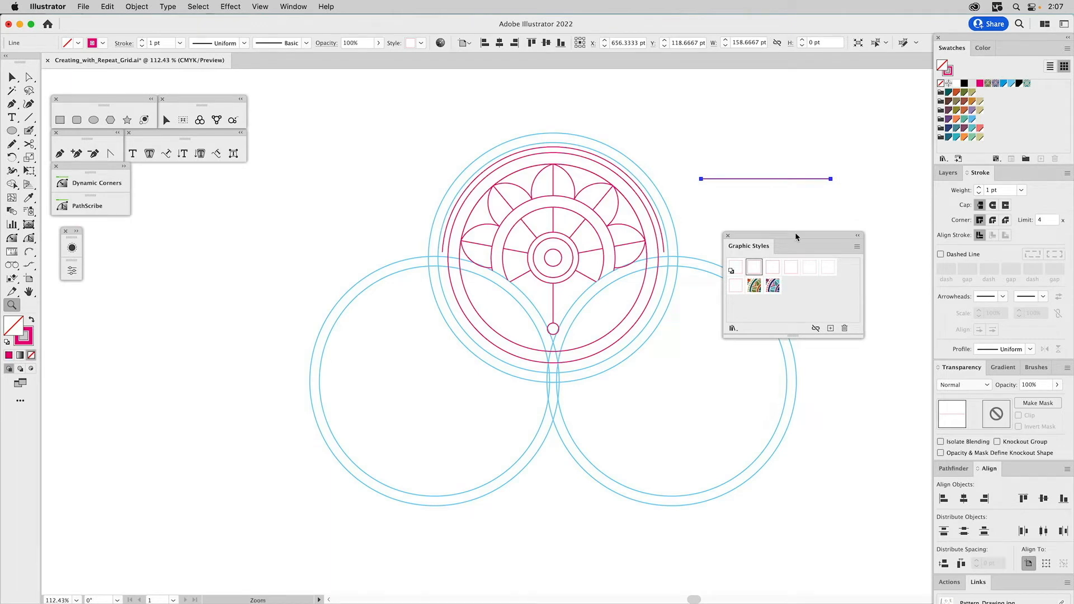
- Apply the 0.5 pt dashed graphic style with 2 pt dashes and 2 pt gaps to the straight line
drag(681, 142, 893, 259)
key(space)
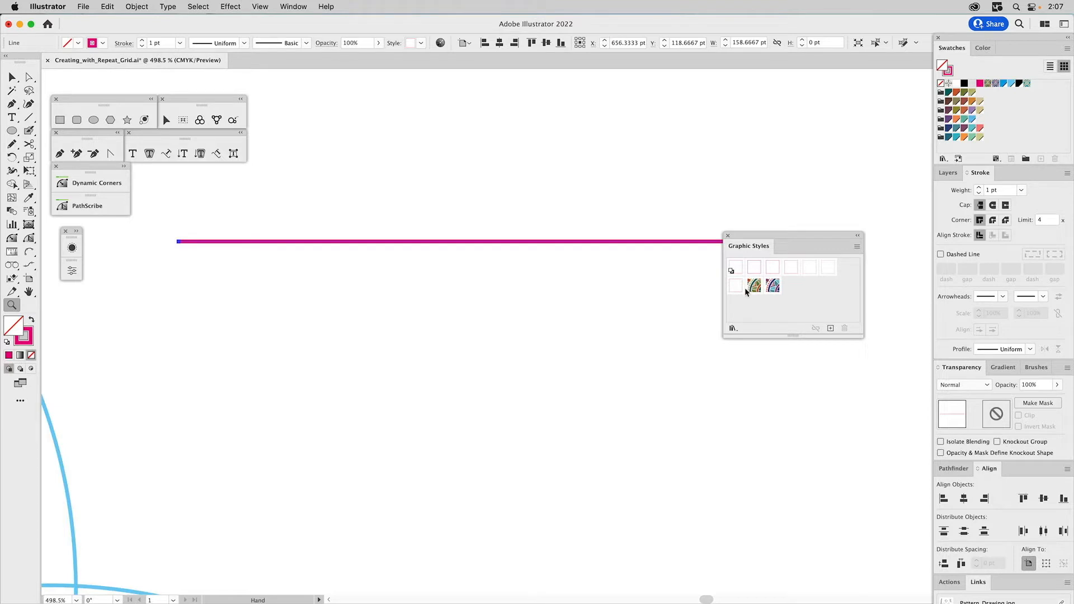
drag(797, 234, 852, 275)
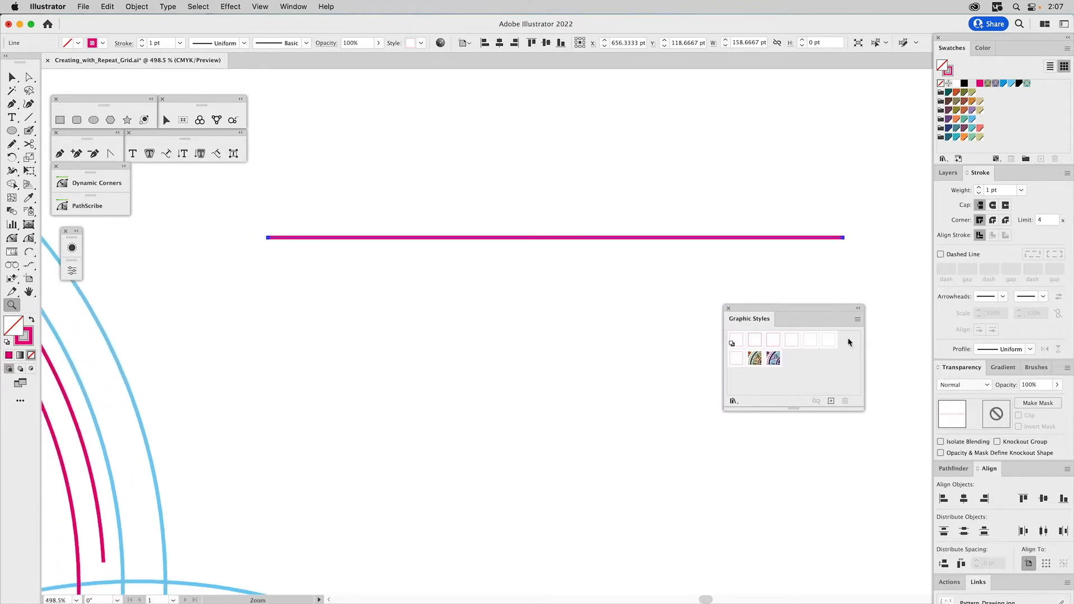
click(831, 339)
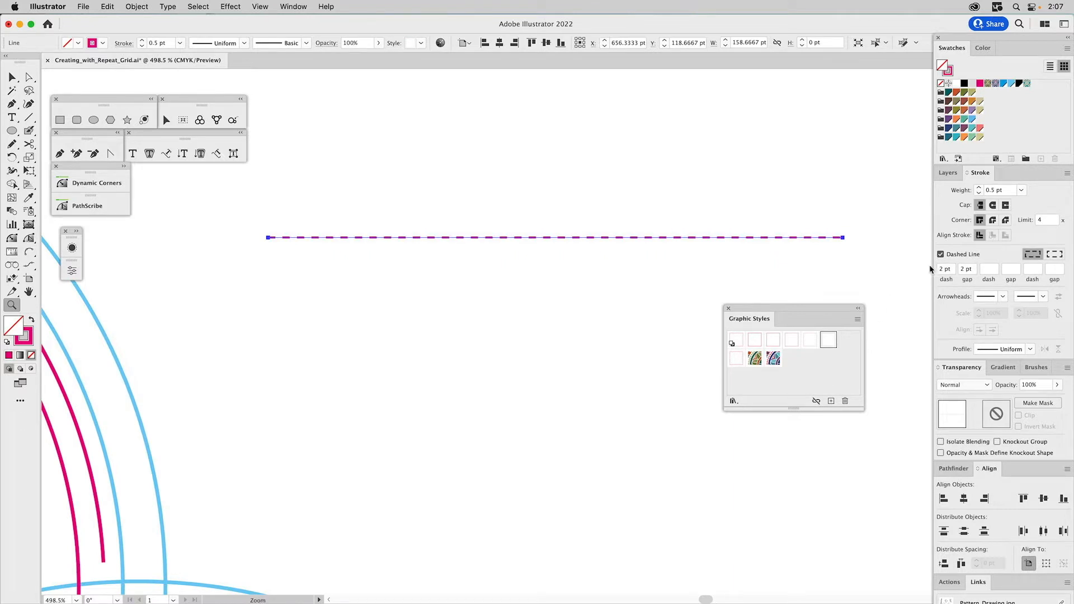
super+click(837, 267)
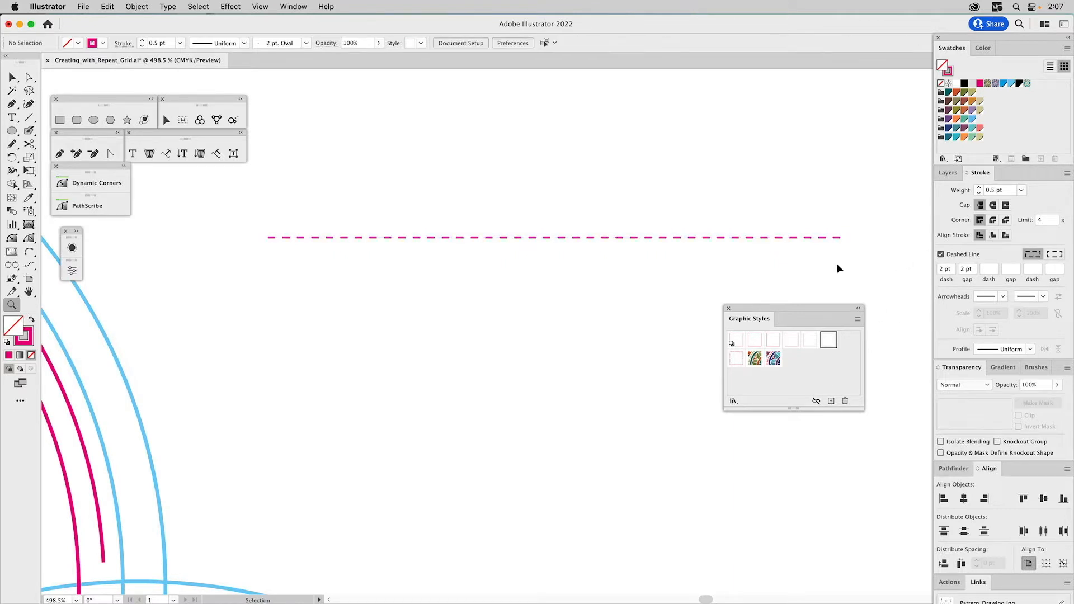
drag(810, 219, 788, 259)
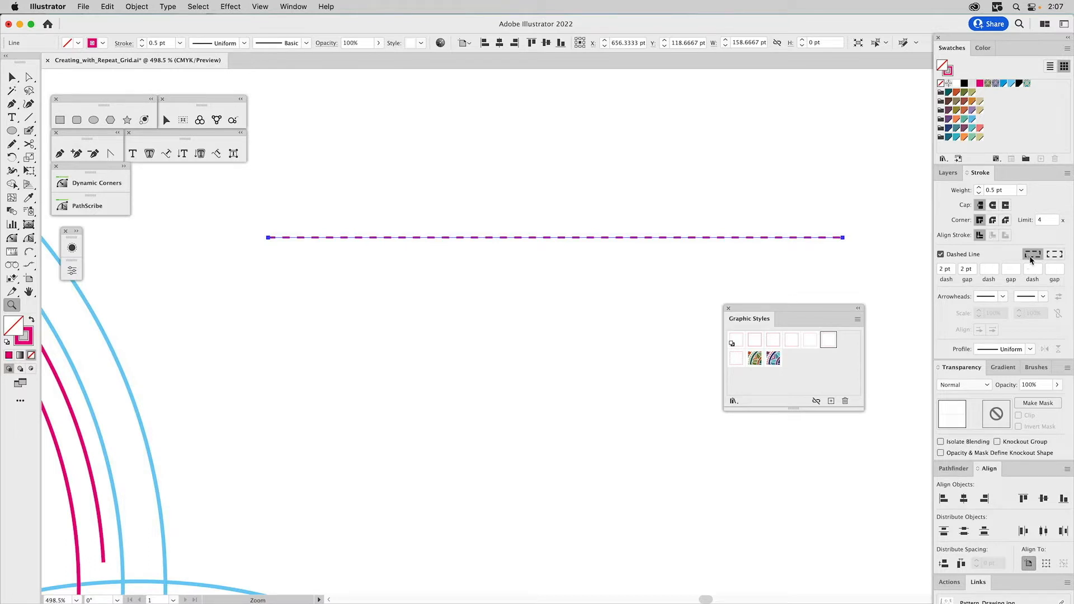
- Draw a dashed rectangle about 76 by 51 pt below the straight line
click(60, 120)
drag(380, 283, 674, 481)
super+click(689, 426)
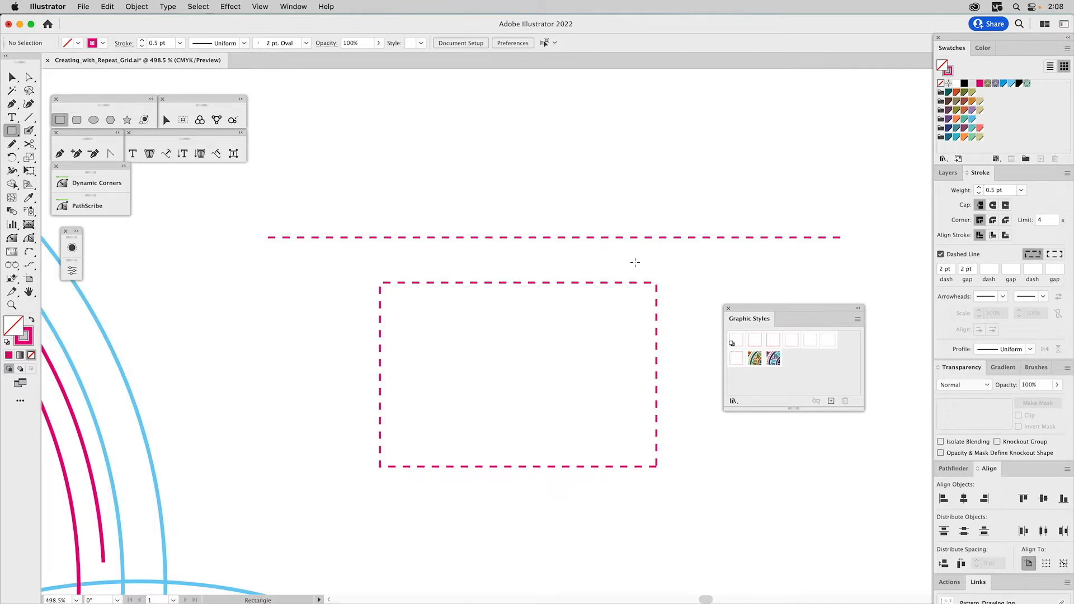
- Align the rectangle's dashes to its corners and path ends, and delete the rectangle
key(v)
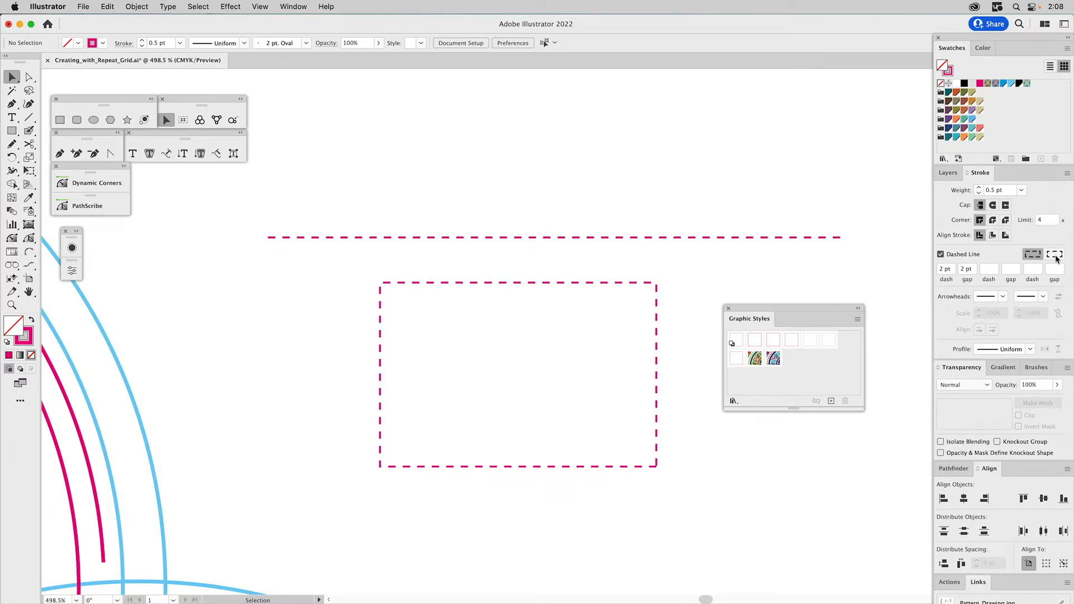
drag(636, 305, 635, 306)
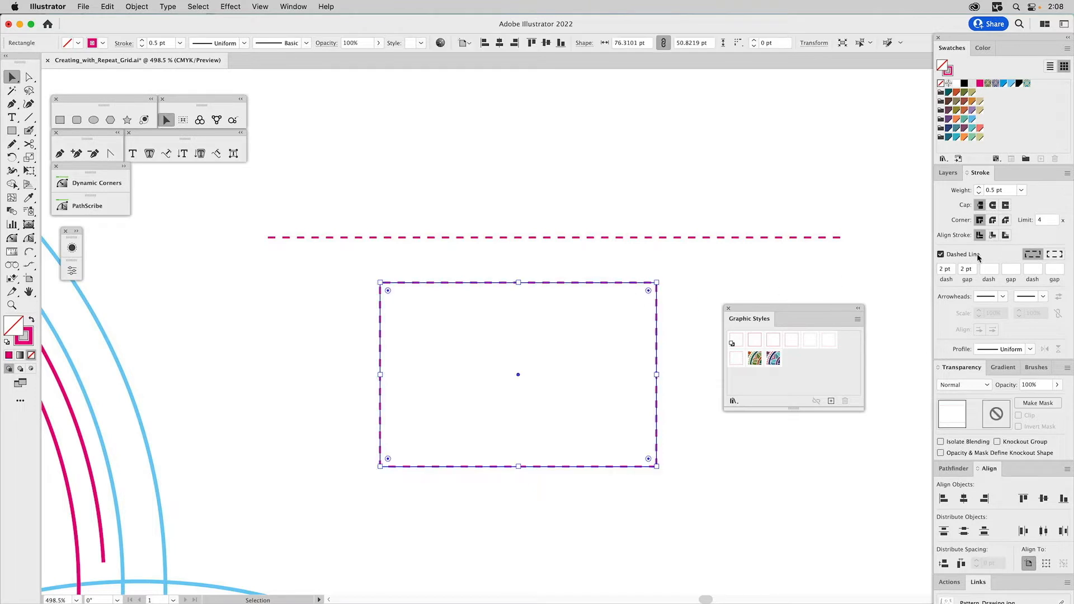
click(704, 279)
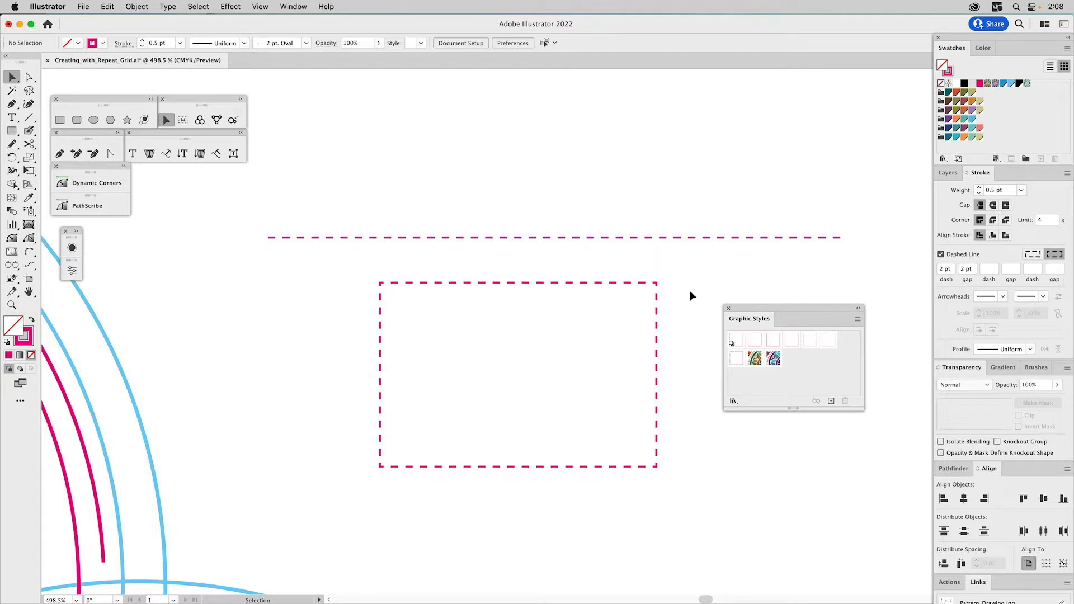
click(646, 288)
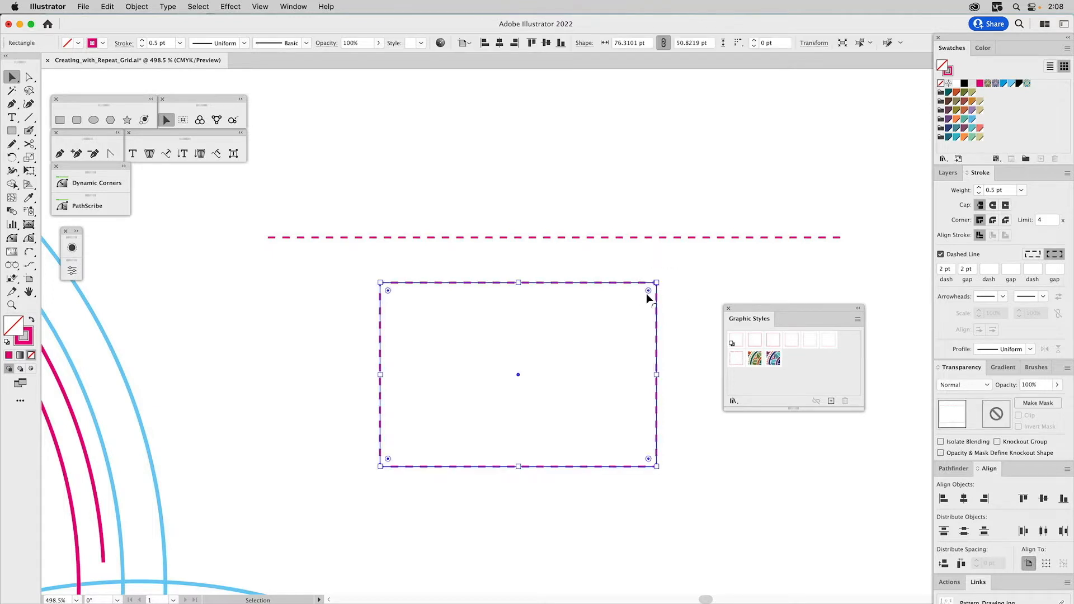
key(Delete)
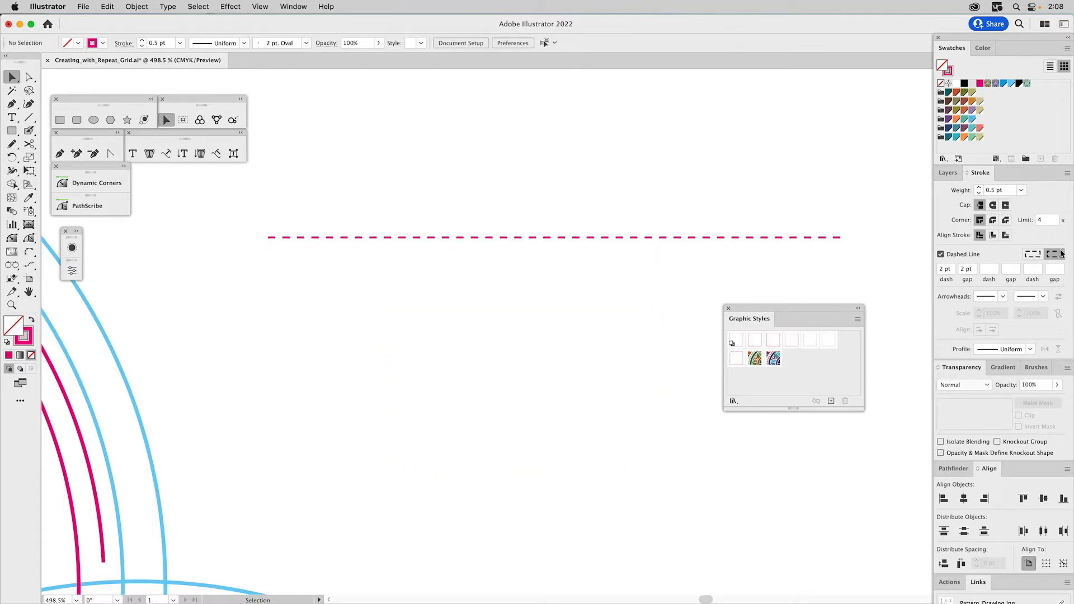
- Align the dashes of the straight line to its path ends
click(806, 237)
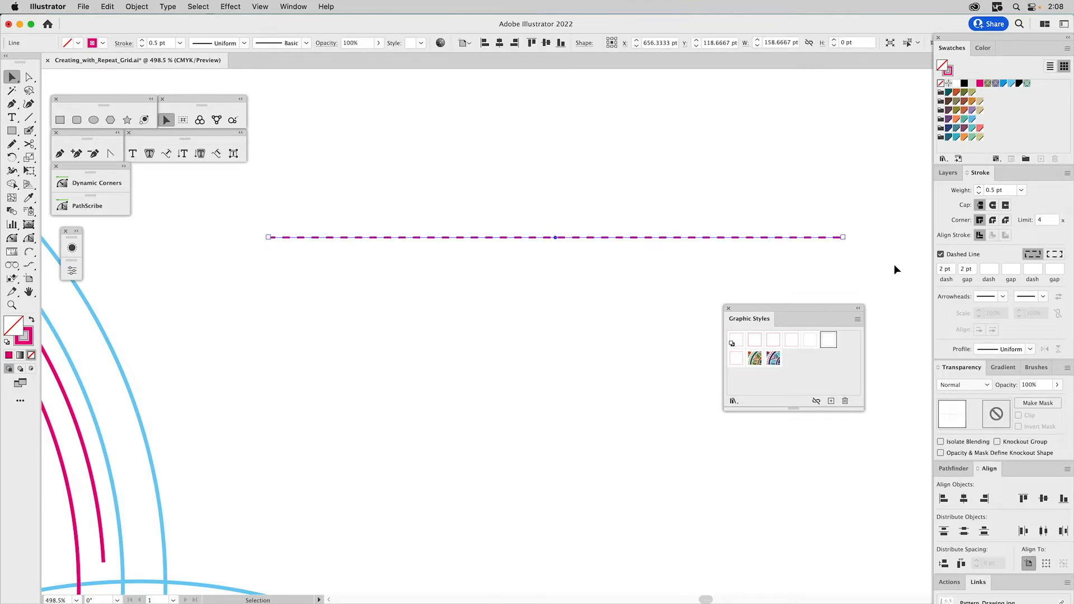
click(1056, 254)
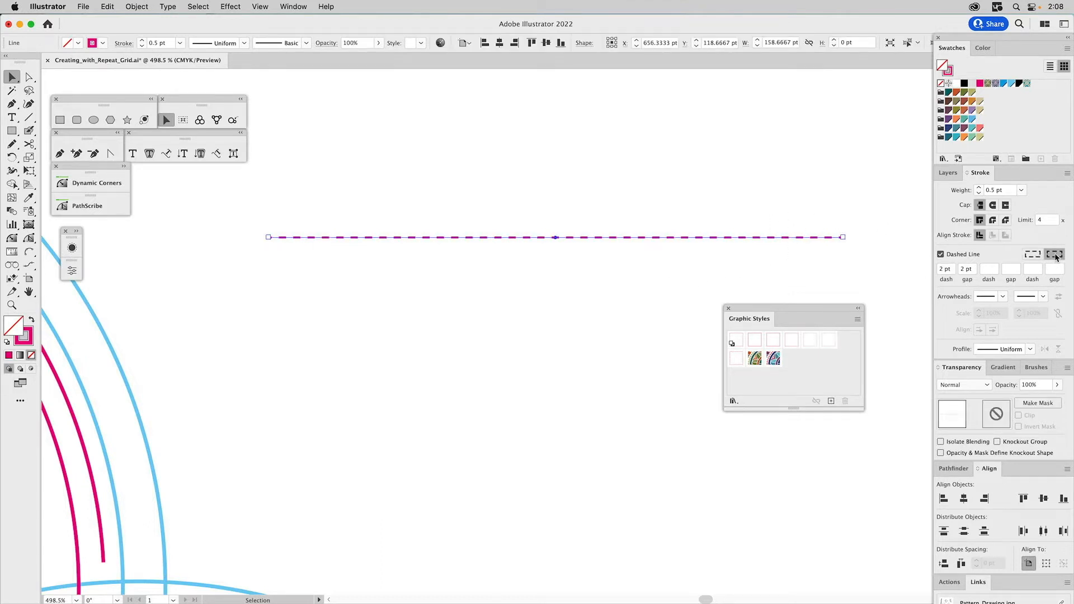
click(872, 213)
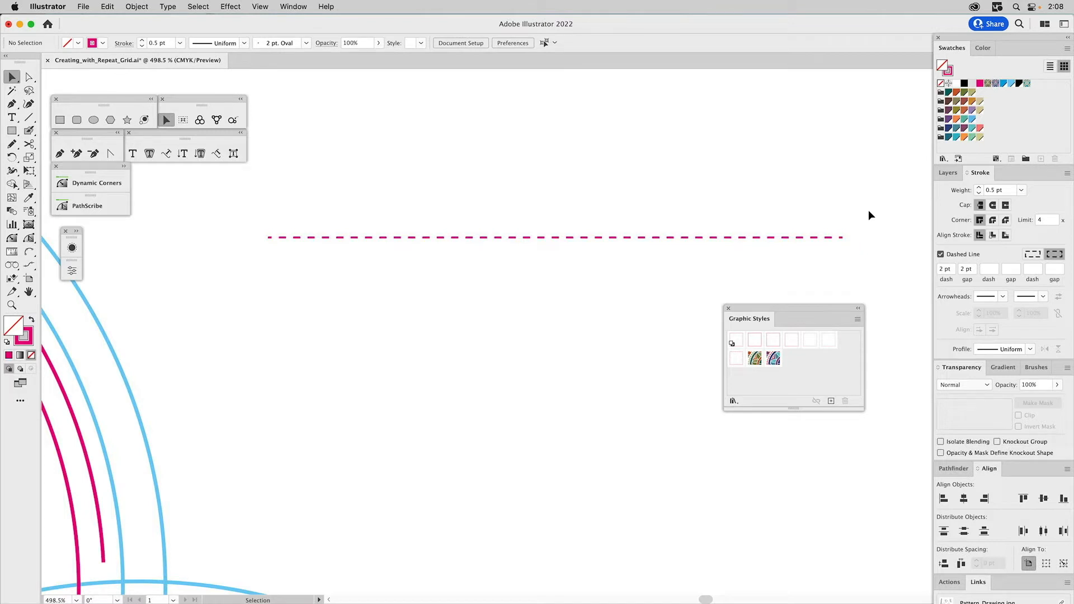
- Apply the 2 pt dotted graphic style (0 pt dash, 4 pt gap) to the straight line and align its dots to the path ends
click(781, 239)
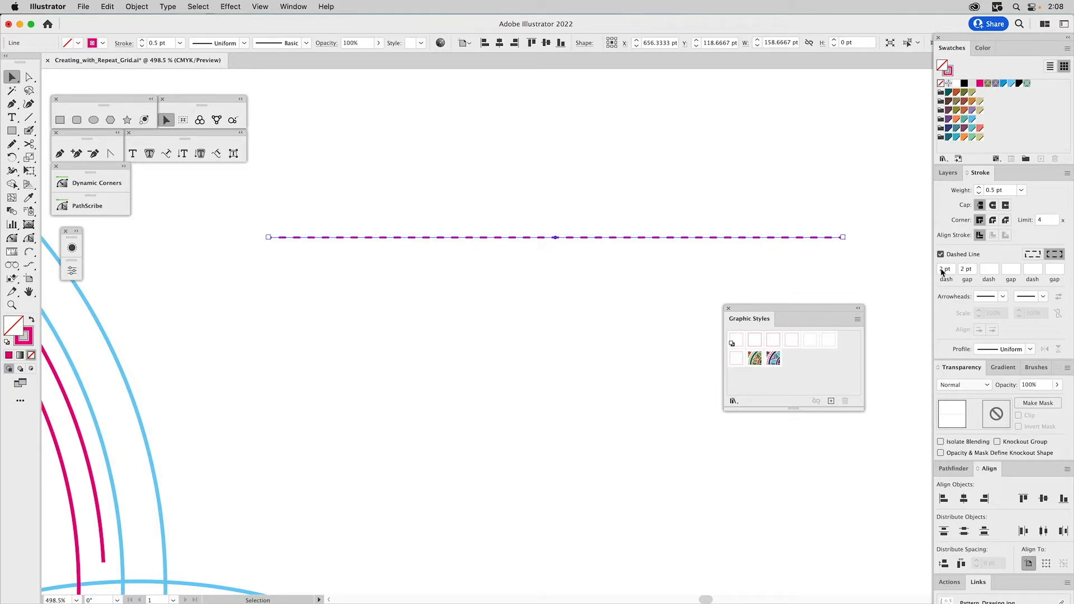
click(736, 358)
click(728, 284)
drag(723, 215, 704, 257)
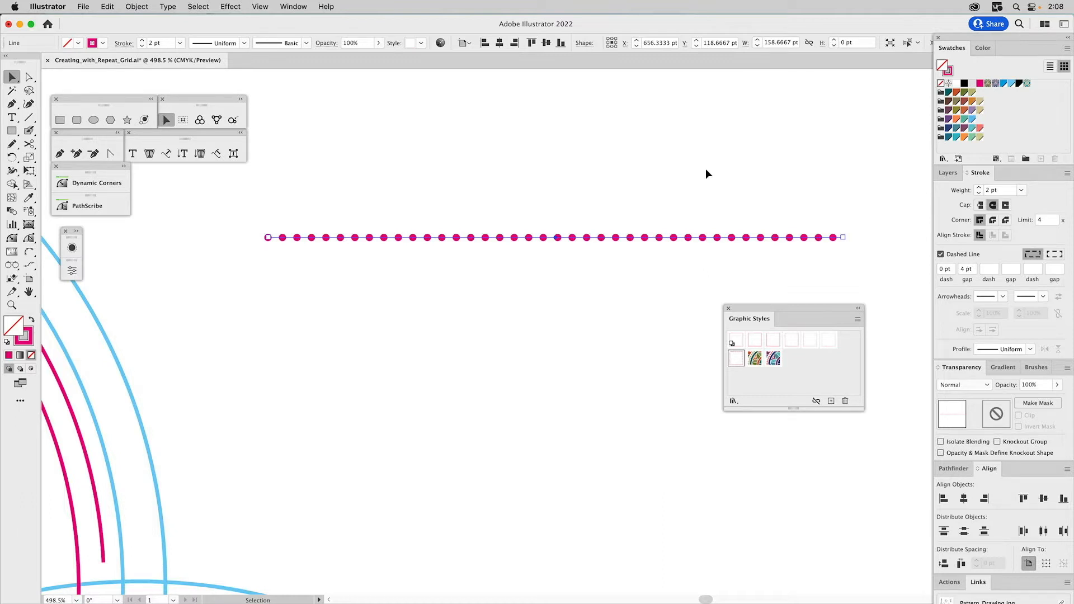
click(728, 206)
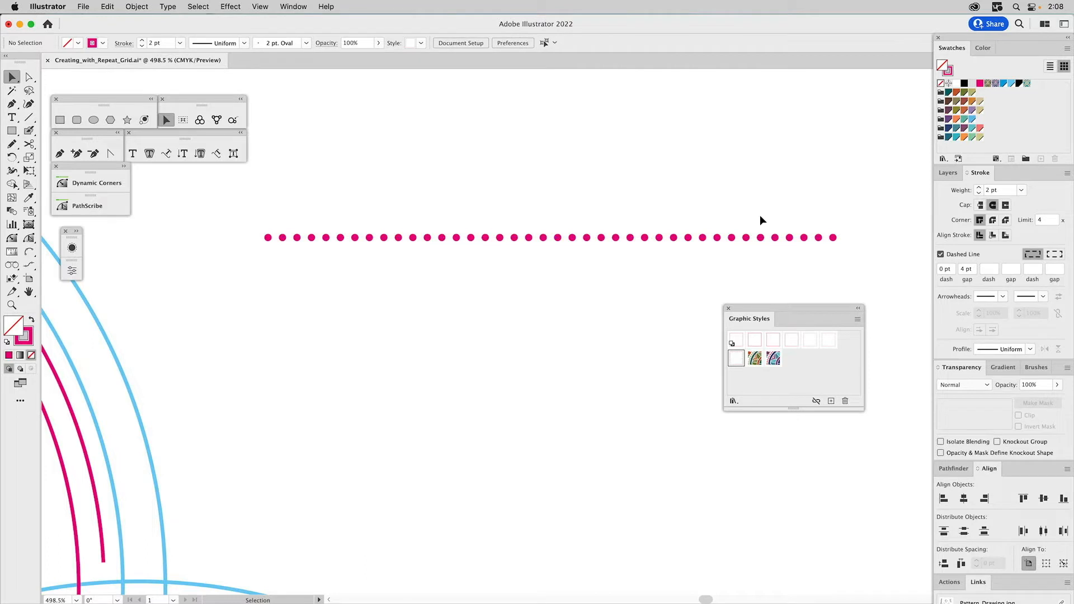
click(740, 240)
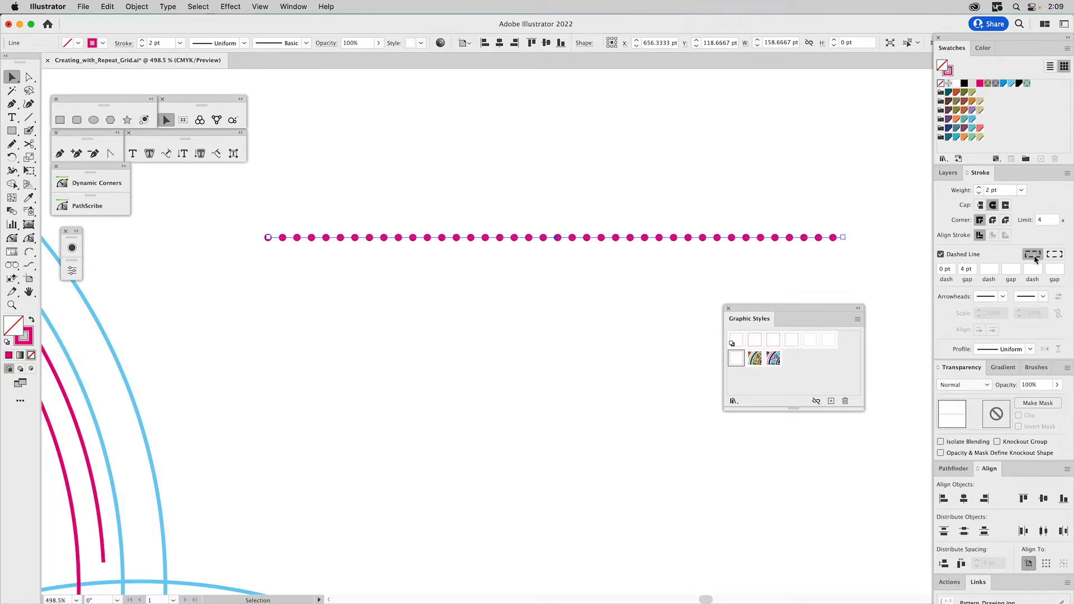
click(1055, 255)
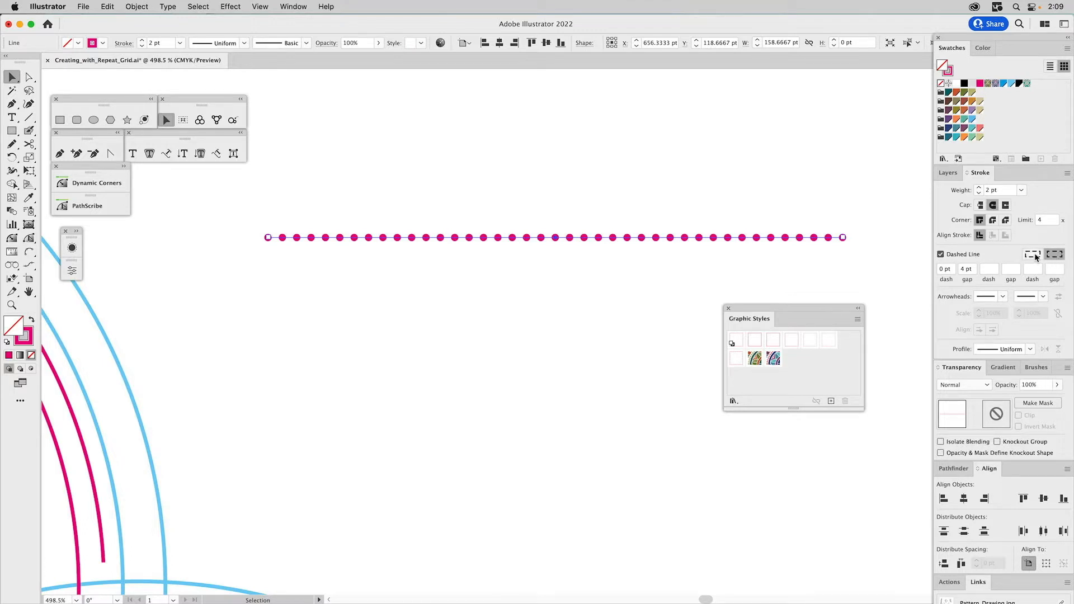
- Switch the straight dotted line to exact dash and gap lengths for comparison, and restore dot alignment to its path ends
click(1033, 254)
click(862, 213)
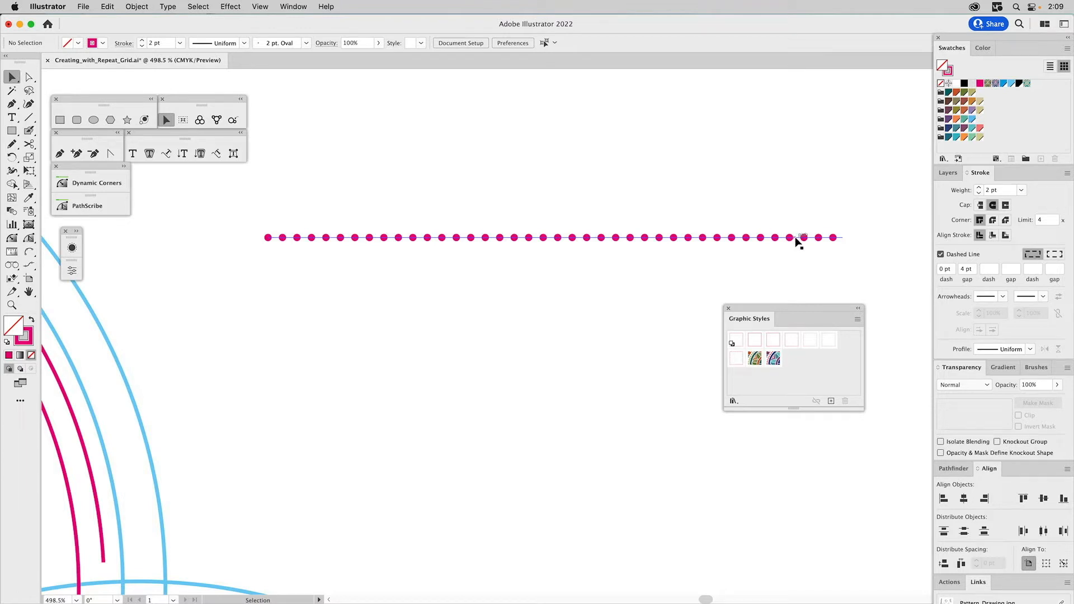
click(834, 239)
click(1056, 256)
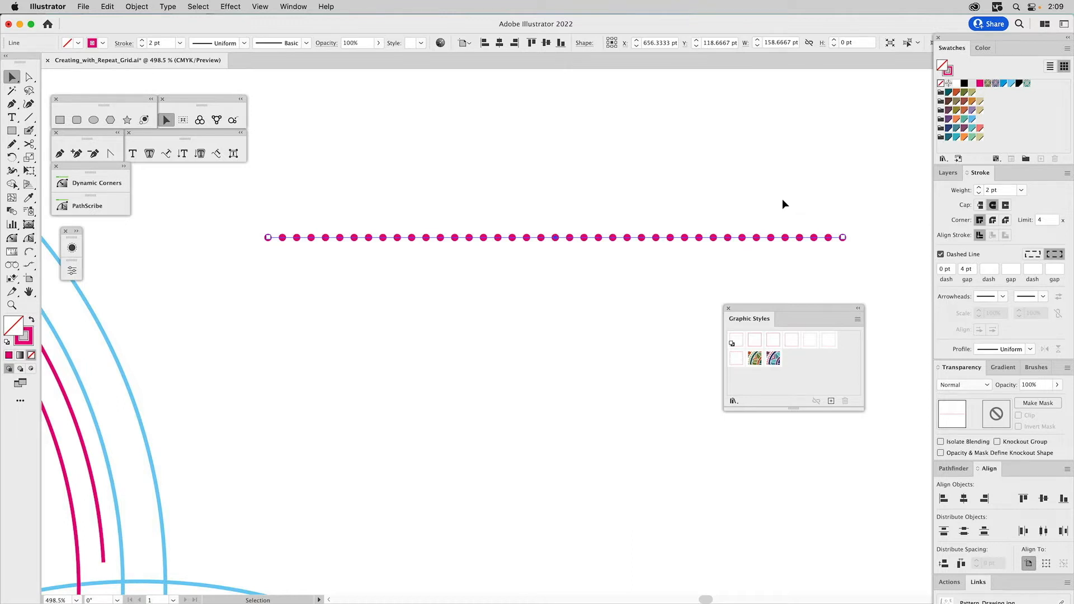
- Delete the straight dotted line and dock the floating Graphic Styles panel beside the Pathfinder and Align panels
key(Delete)
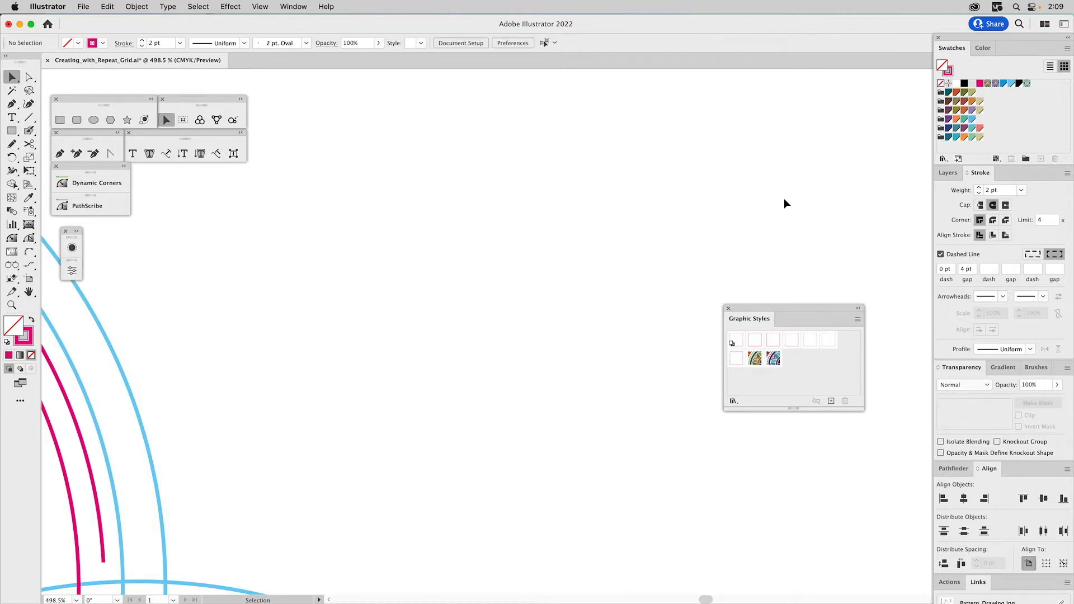
key(super+0)
drag(757, 318, 1036, 471)
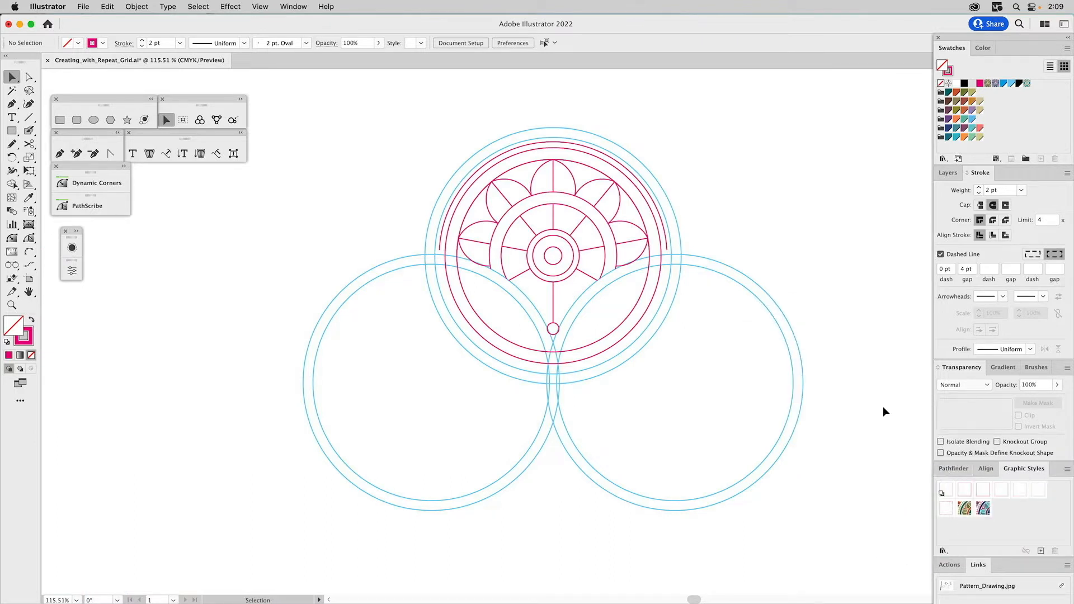
- Apply the 2 pt dotted graphic style (0 pt dash, 4 pt gap) to the motif's outermost magenta arc
key(z)
drag(393, 90, 731, 370)
key(v)
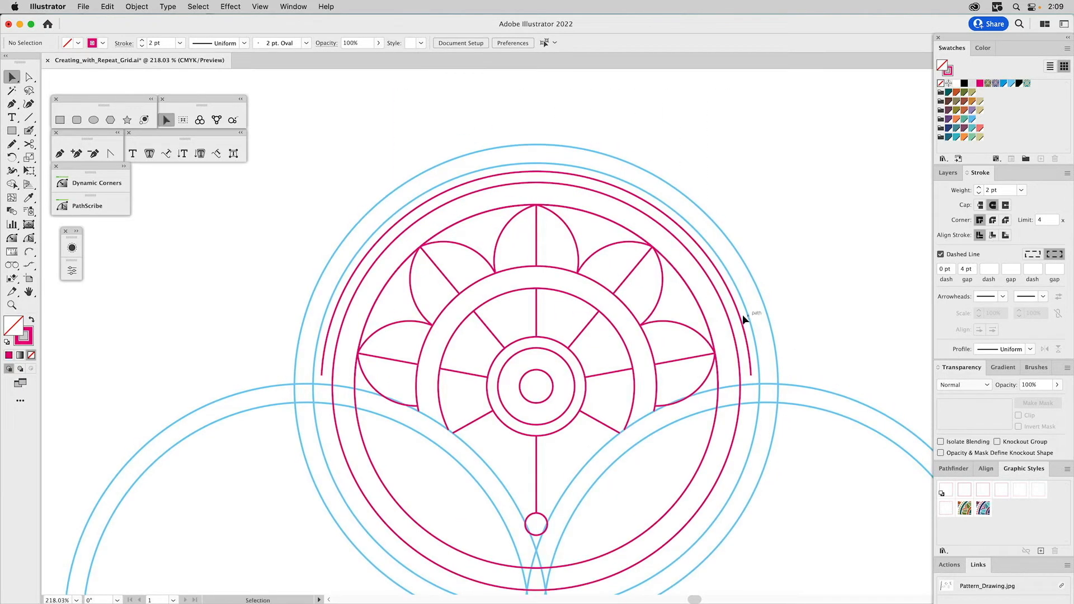
click(739, 313)
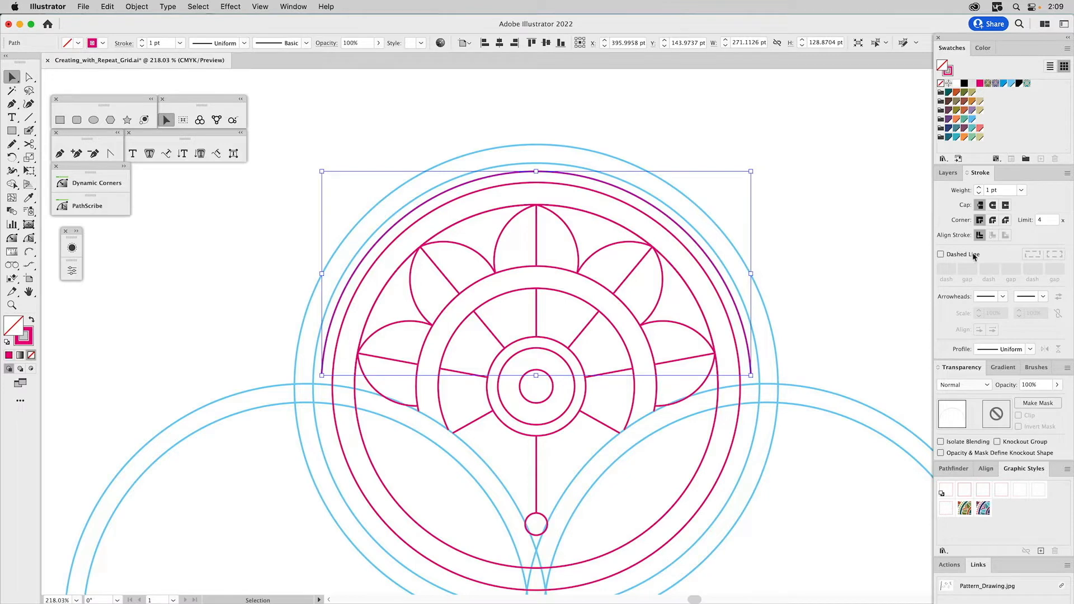
click(946, 510)
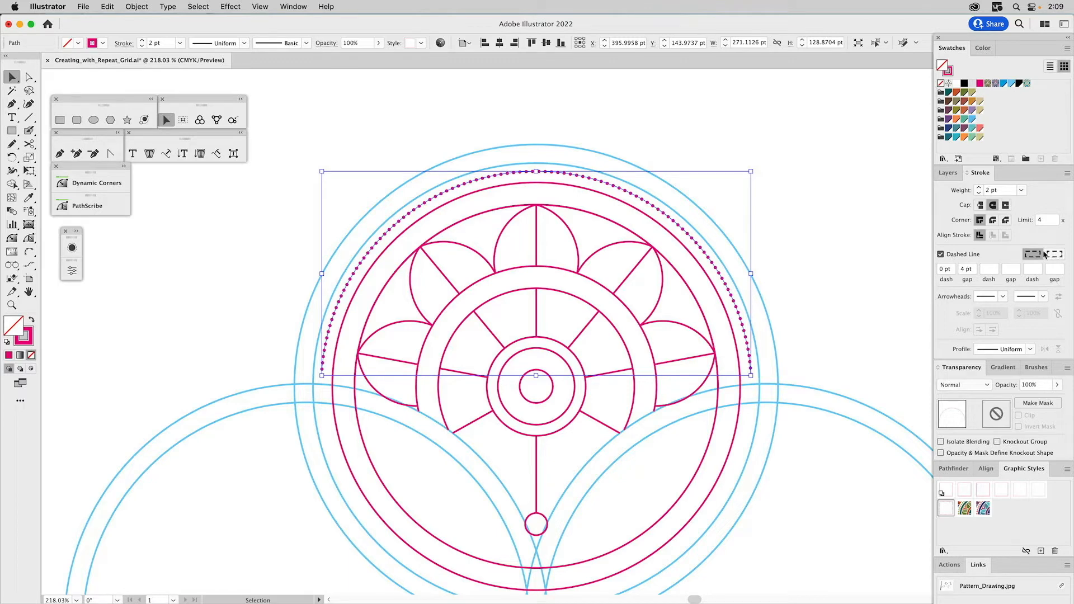
- Try a 4 pt dash with butt caps on the outer arc, and set its dash back to 0 pt
click(941, 269)
text(4)
click(980, 205)
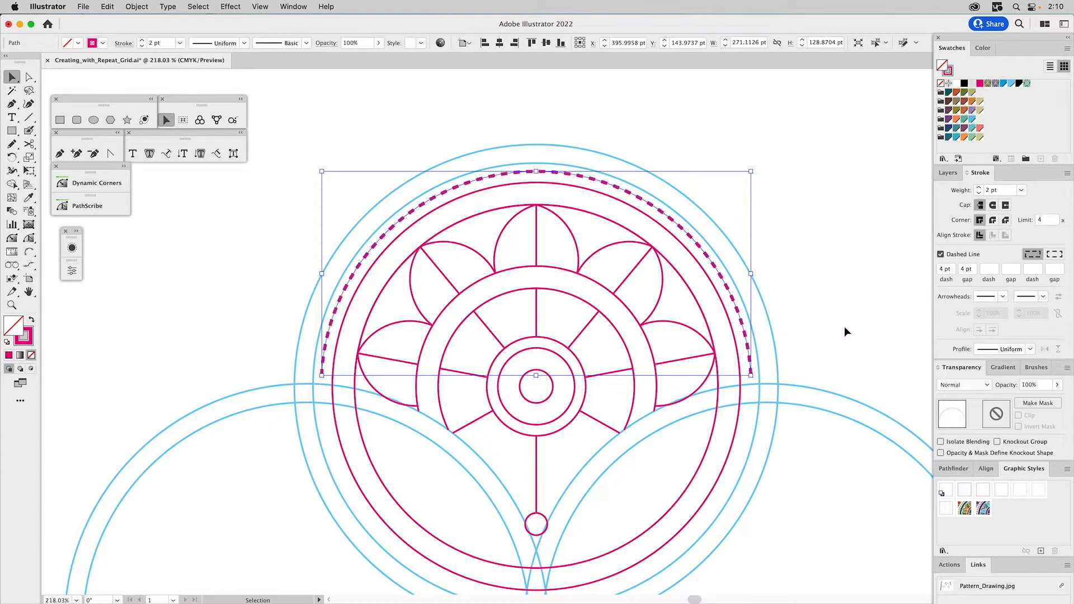
double_click(945, 272)
text(0)
key(Return)
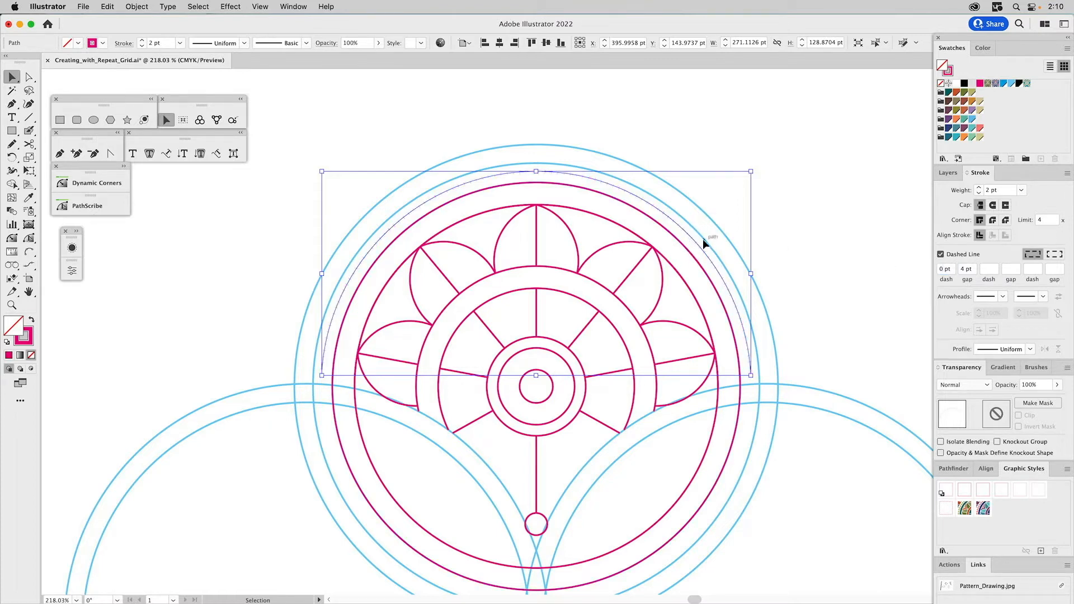
- Give the outer arc a 14 pt weight, 14 pt gap and round caps, aligning its dots to the path ends
click(989, 190)
text(14)
key(Return)
click(962, 269)
text(14)
key(Return)
click(993, 206)
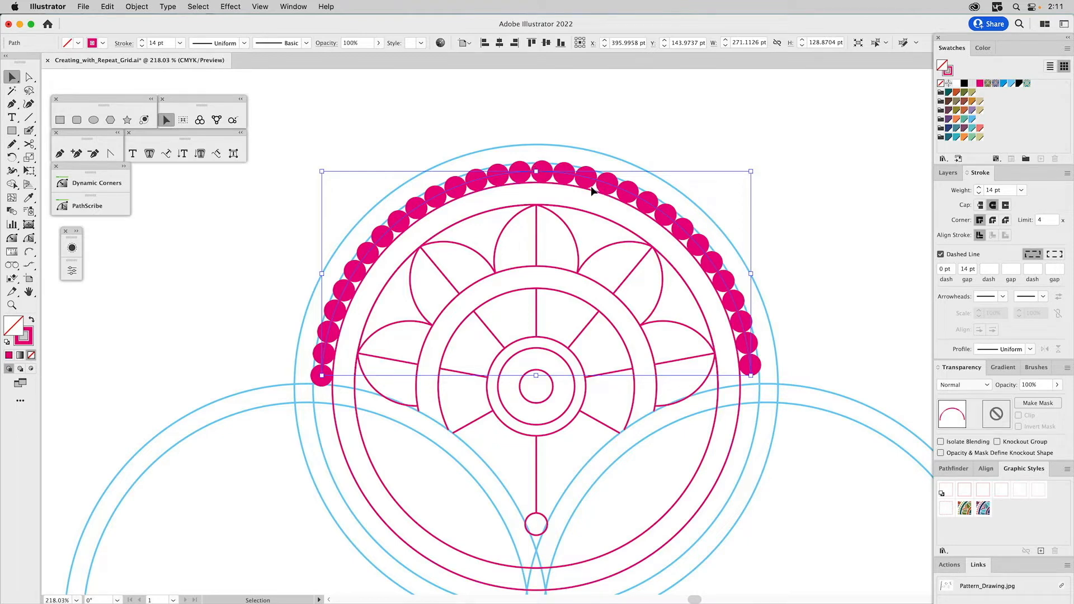
click(1056, 256)
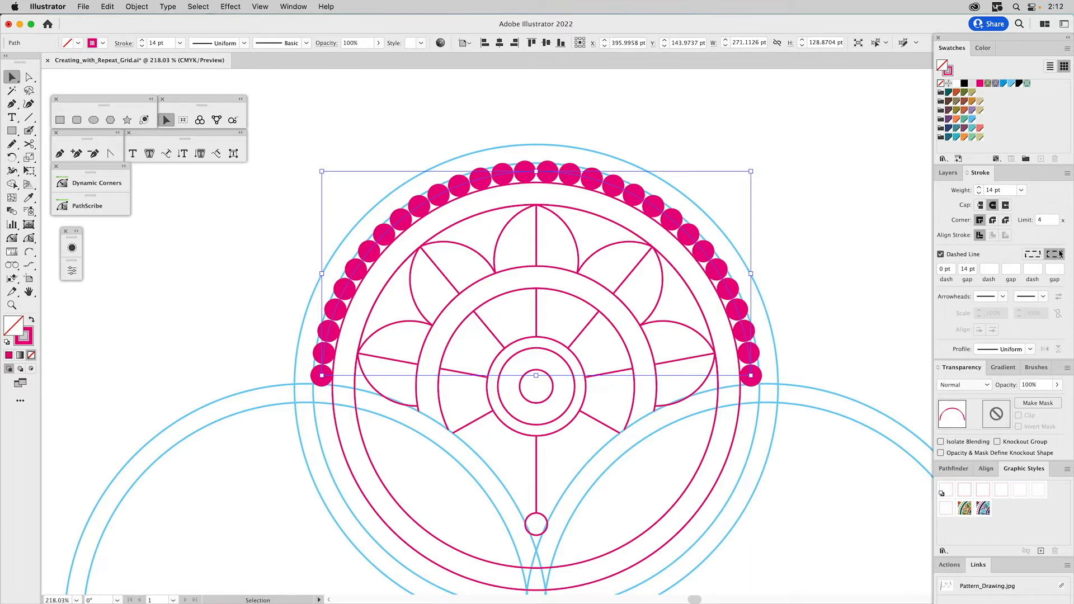
click(859, 255)
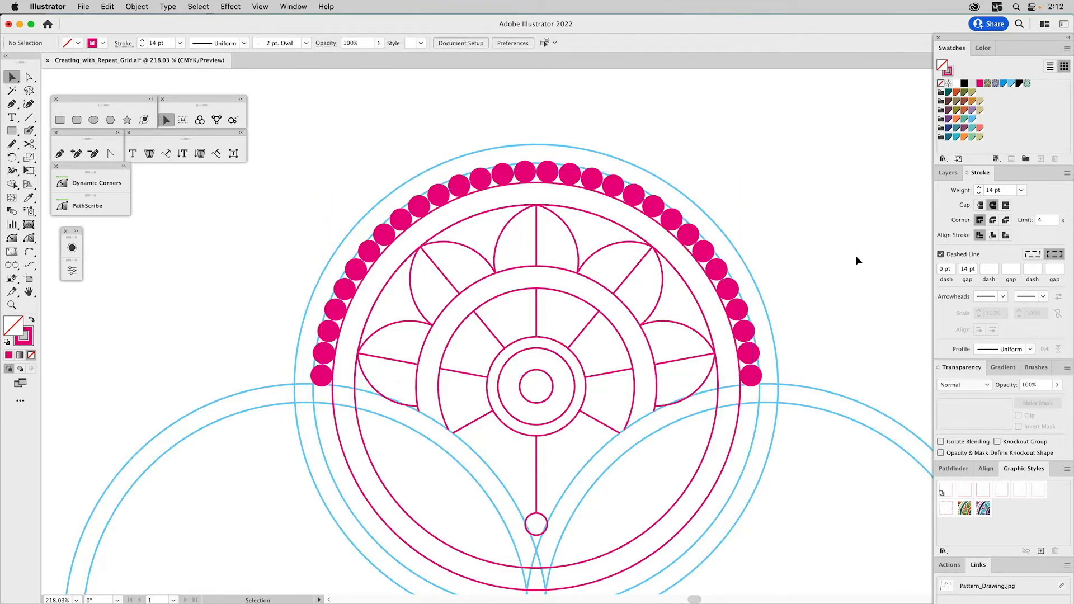
- Expand the appearance of the dotted arc, and expand its fill and stroke into separate circle shapes
click(740, 314)
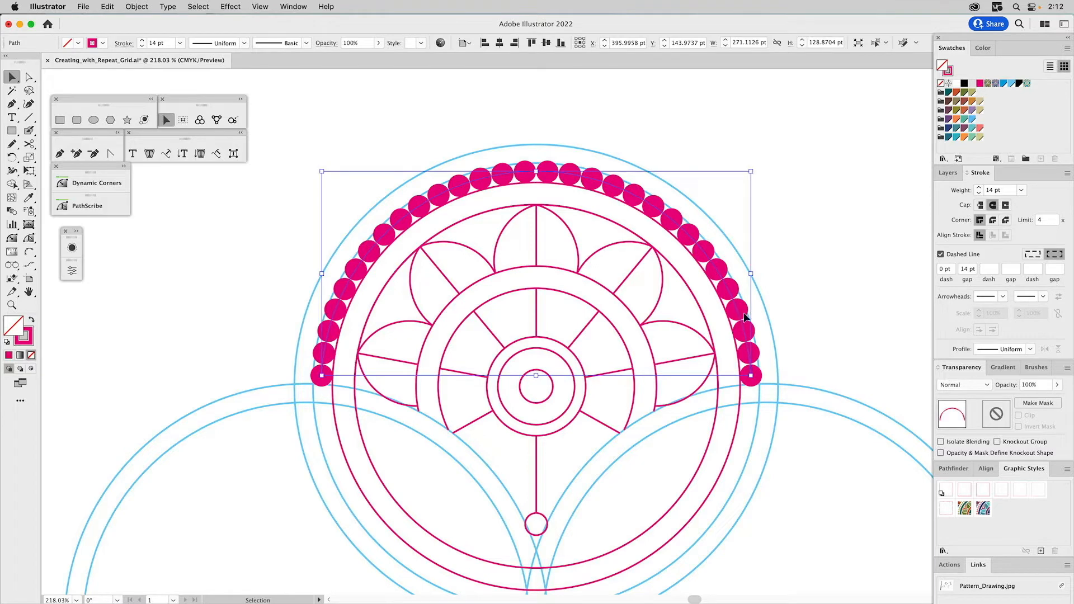
click(140, 6)
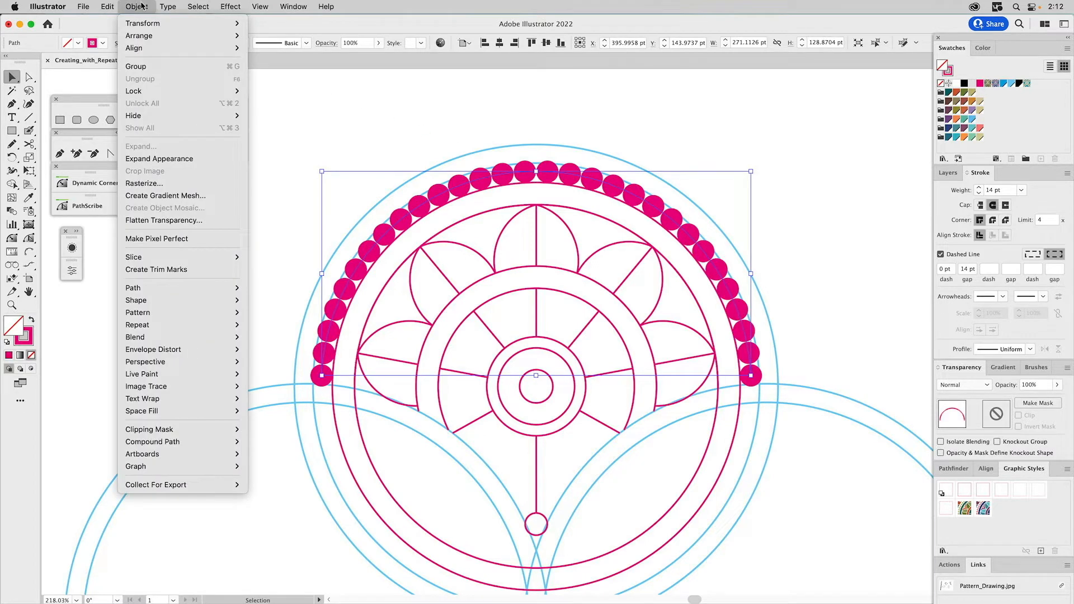
click(140, 159)
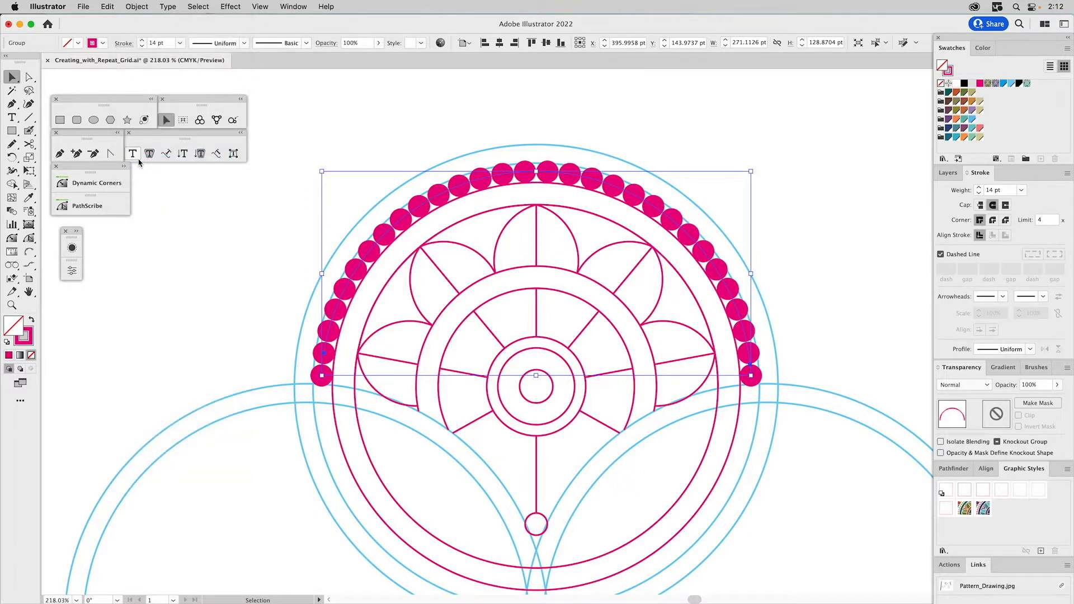
click(137, 6)
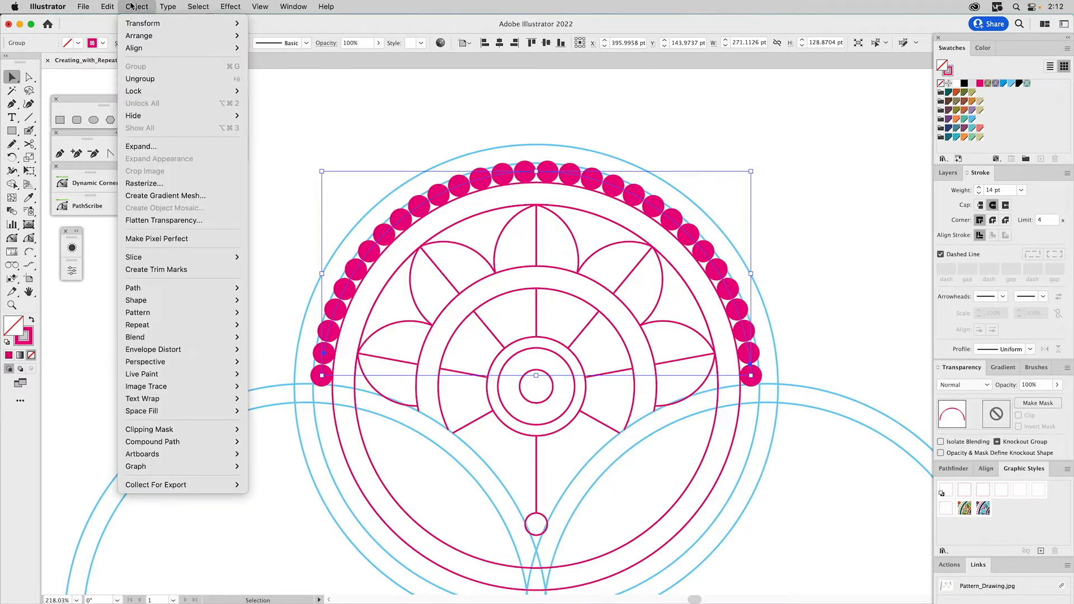
click(140, 147)
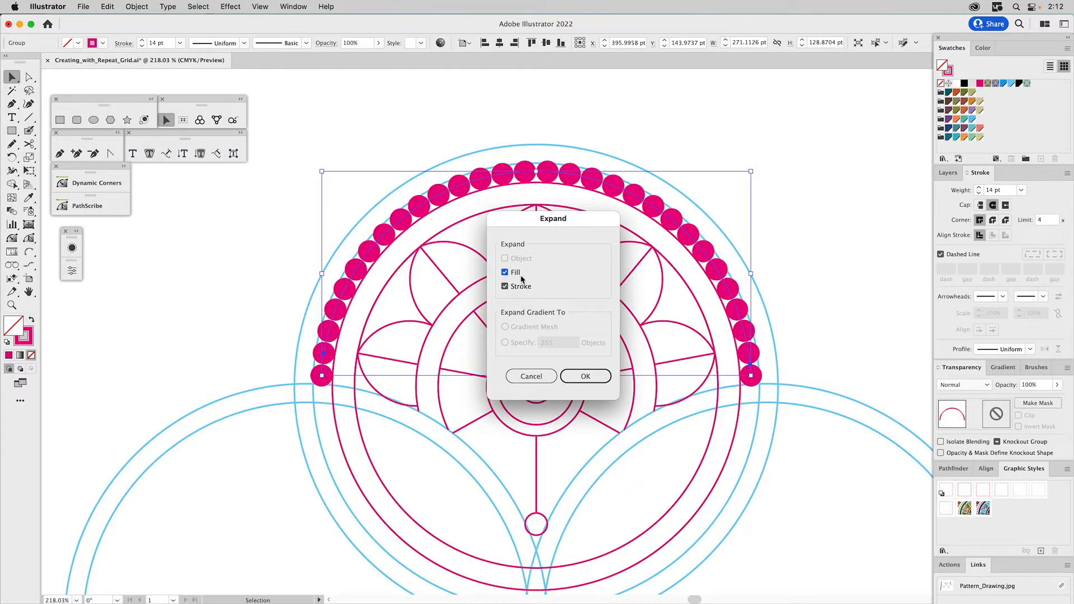
click(583, 378)
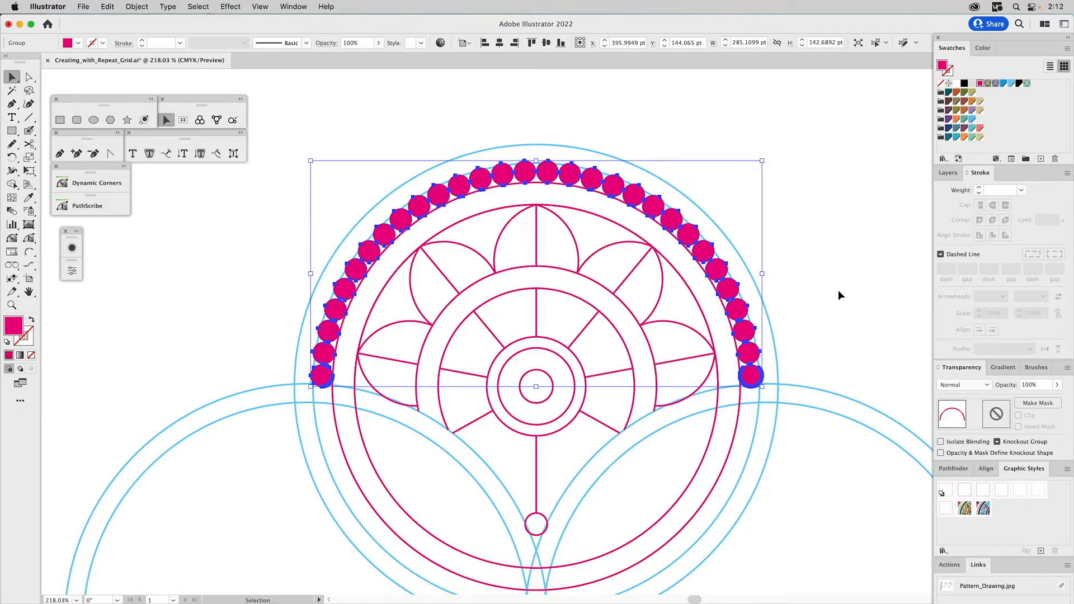
- Swap the fill and stroke of the expanded dots to turn them into outlined circles, and deselect them
click(31, 323)
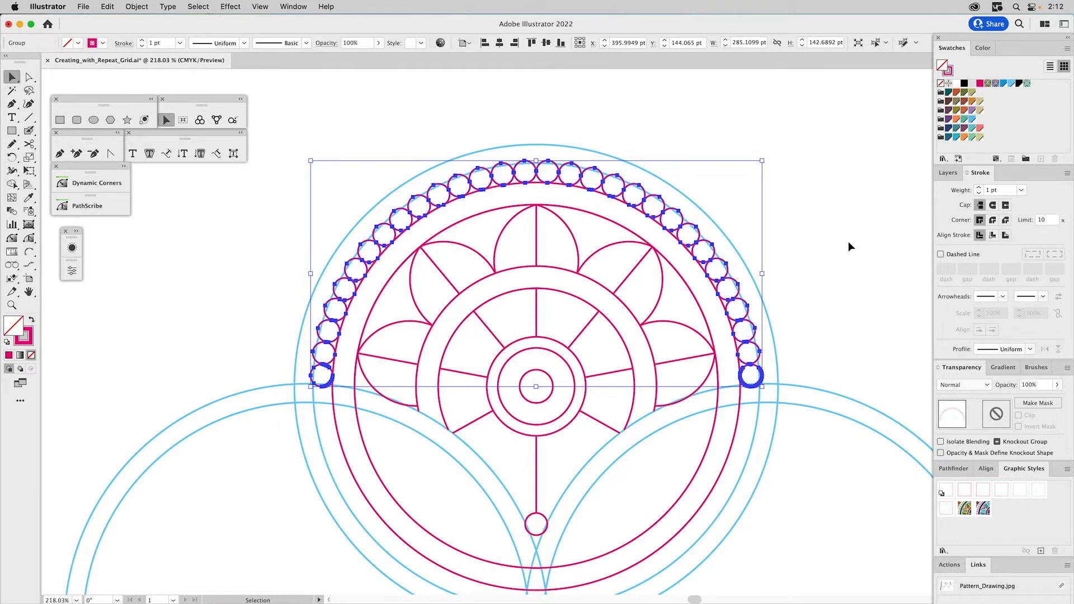
click(823, 256)
key(super+0)
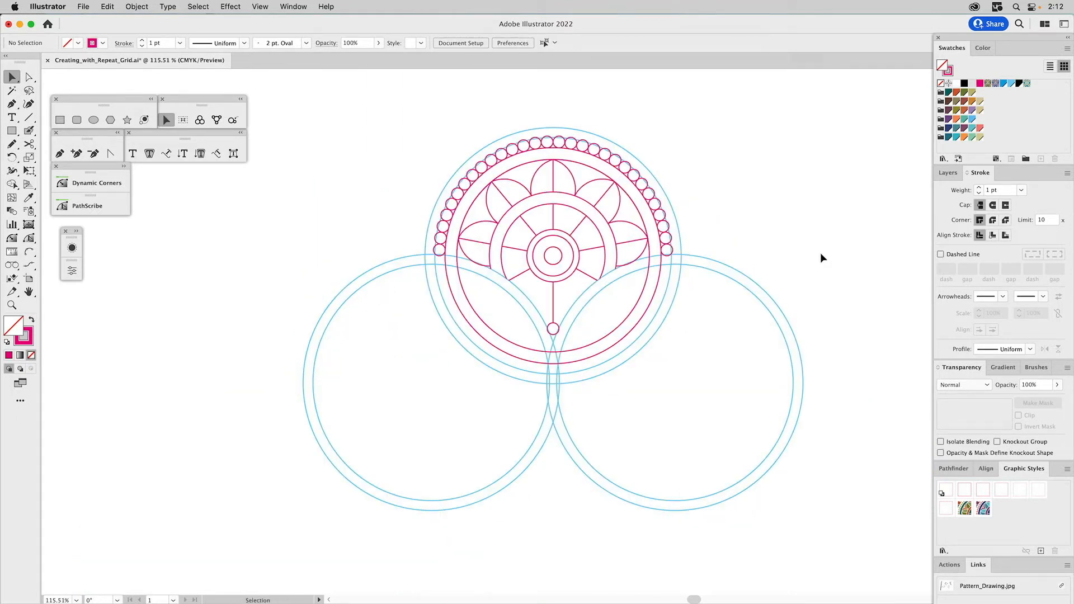
- Show the Adding Detail layer and hide the Dotted Line and Design Motif layers
click(949, 174)
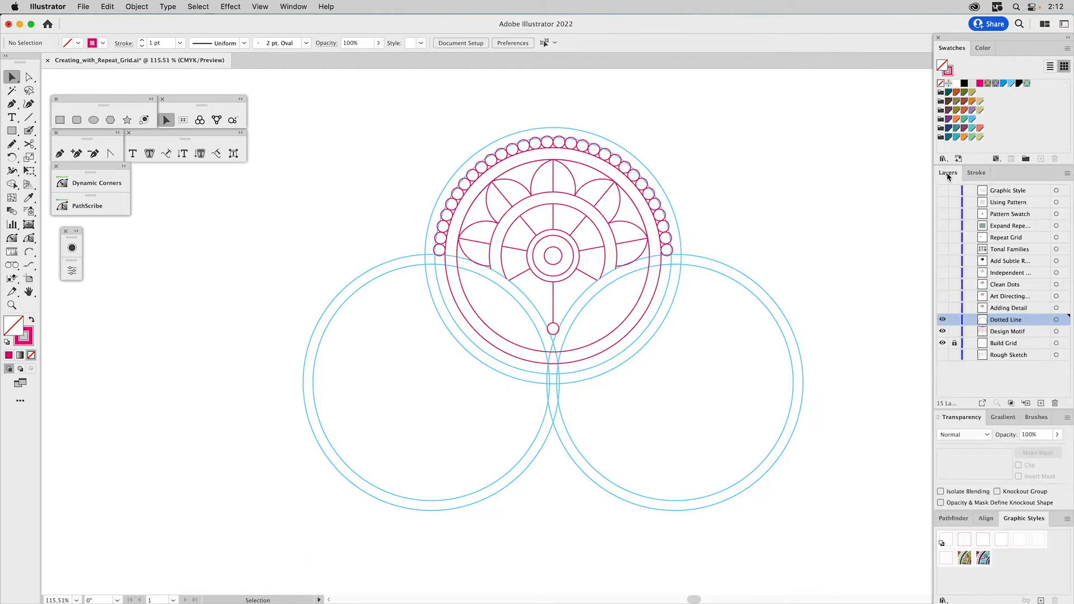
click(943, 308)
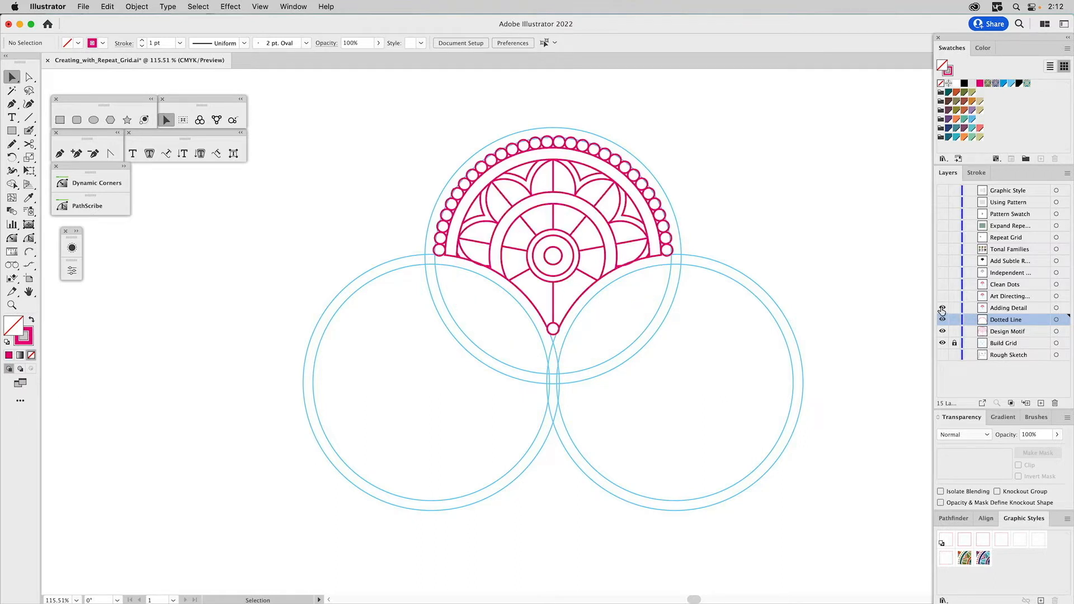
click(943, 309)
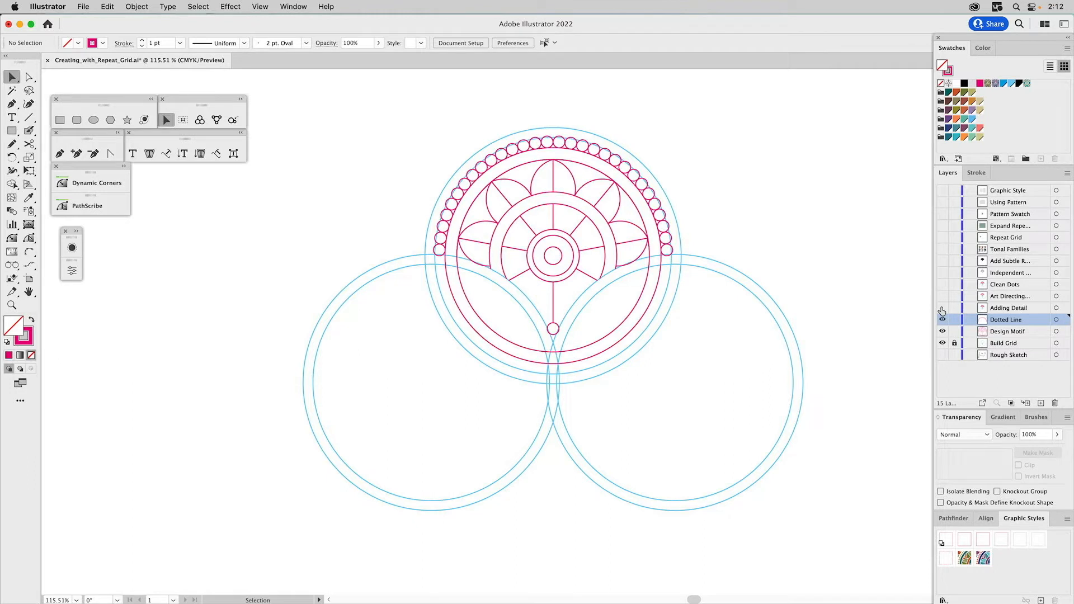
click(943, 308)
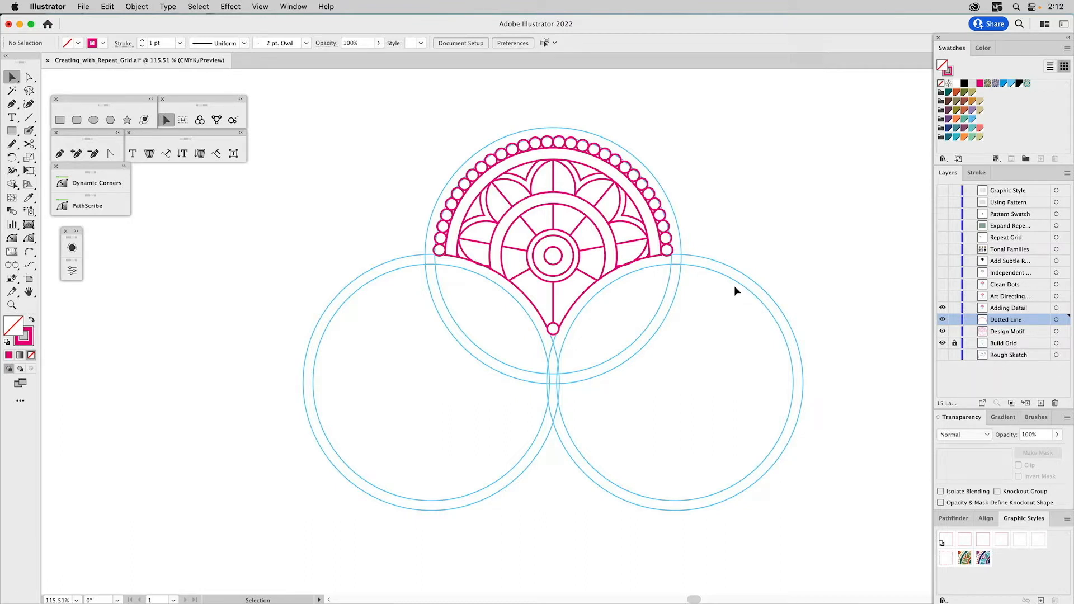
click(943, 320)
click(943, 332)
- Show the Art Directing Self layer and hide the Adding Detail layer, comparing the two versions of the motif
click(943, 306)
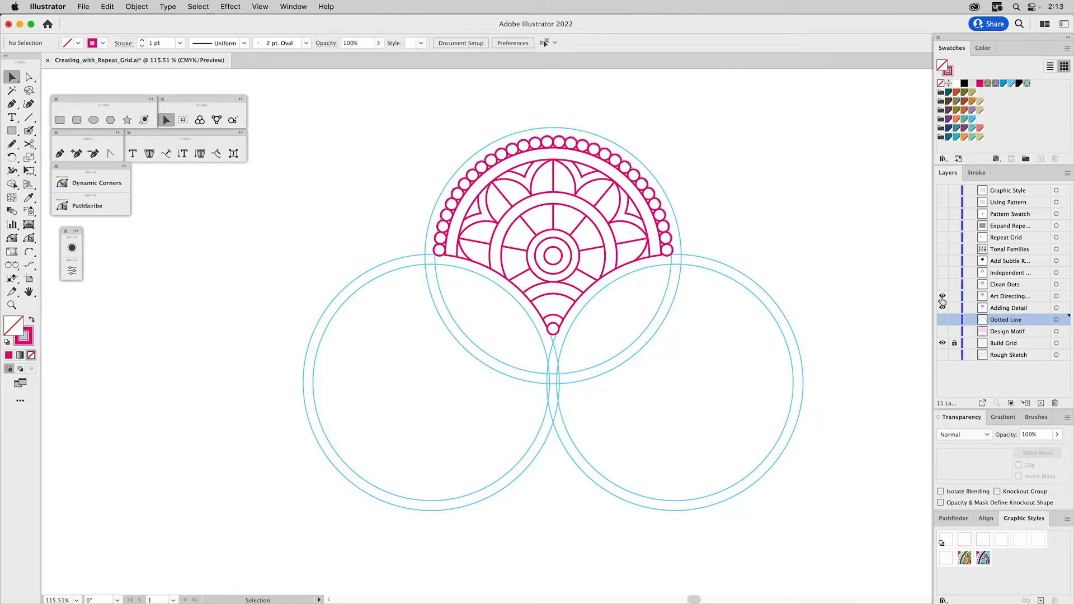
click(943, 306)
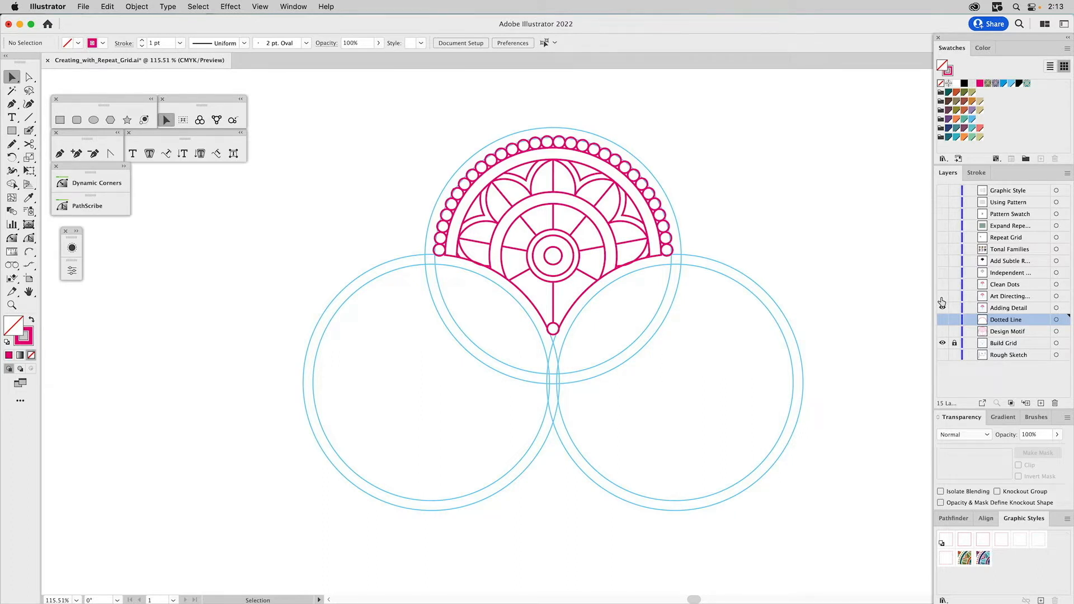
click(942, 298)
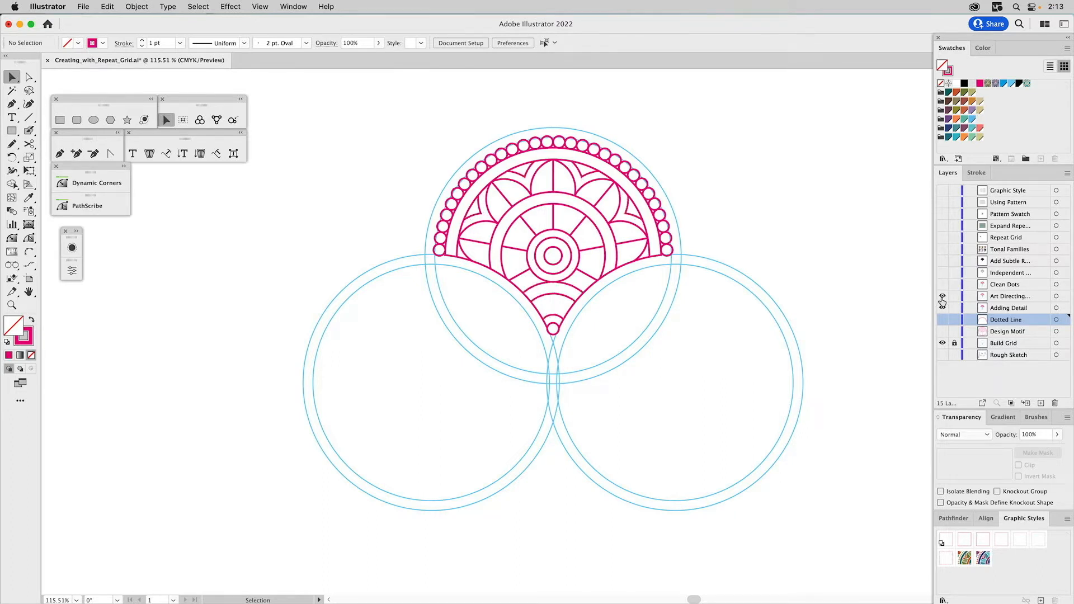
click(943, 298)
click(943, 298)
- Delete the lowest circle at the right end of the bead arc by isolating it within its group
key(z)
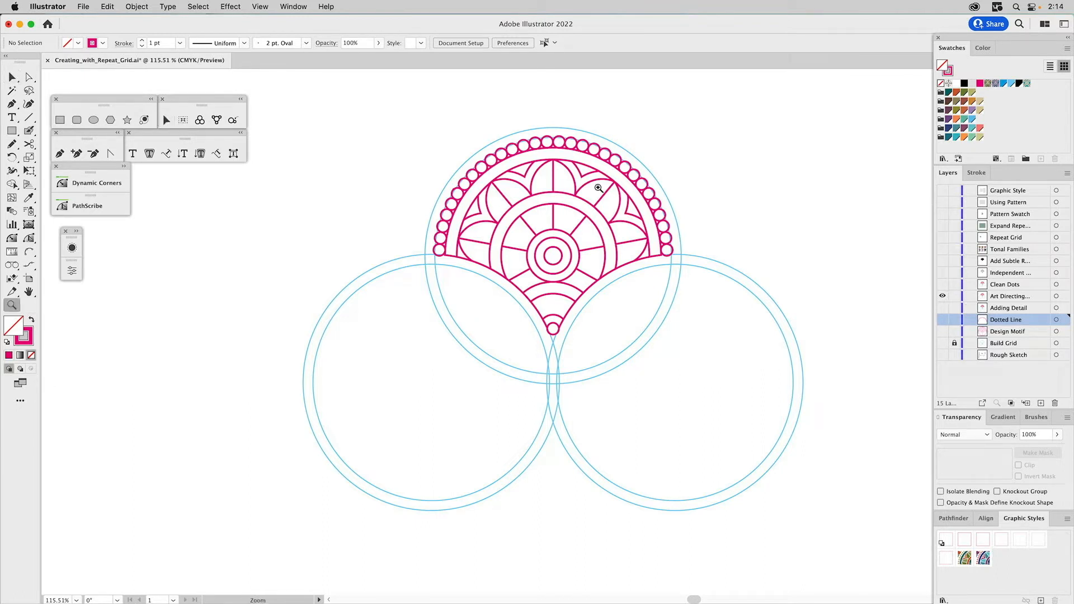
drag(627, 145, 731, 327)
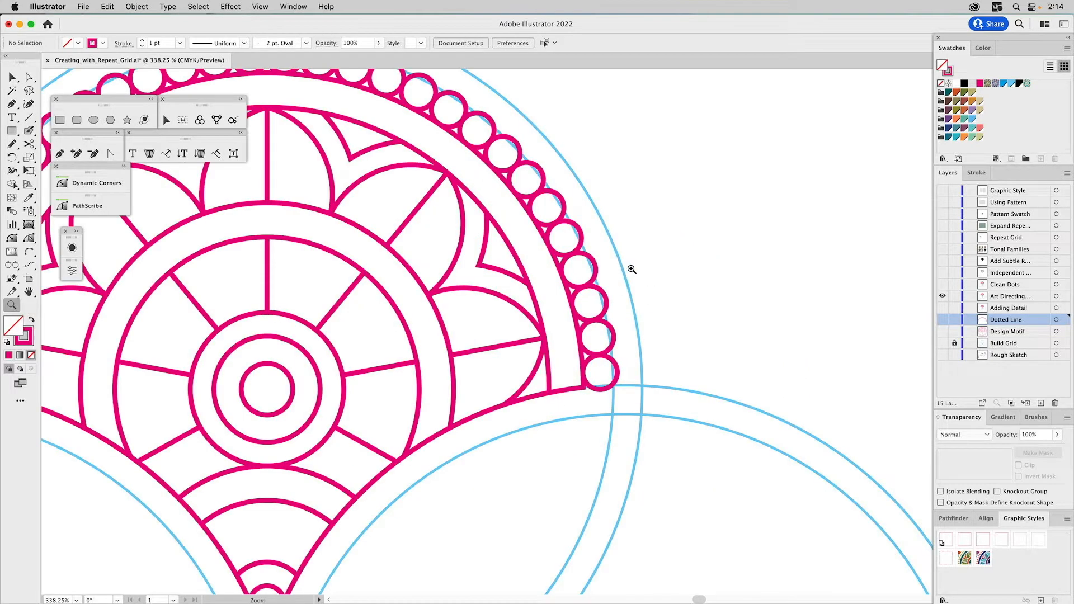
key(v)
click(574, 256)
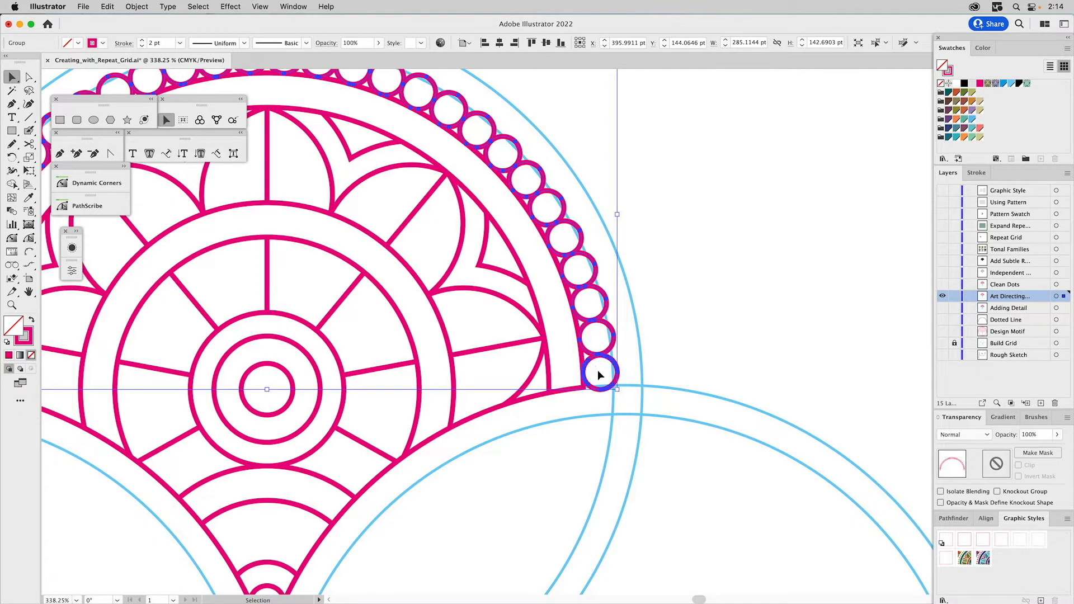
key(z)
drag(535, 304, 674, 431)
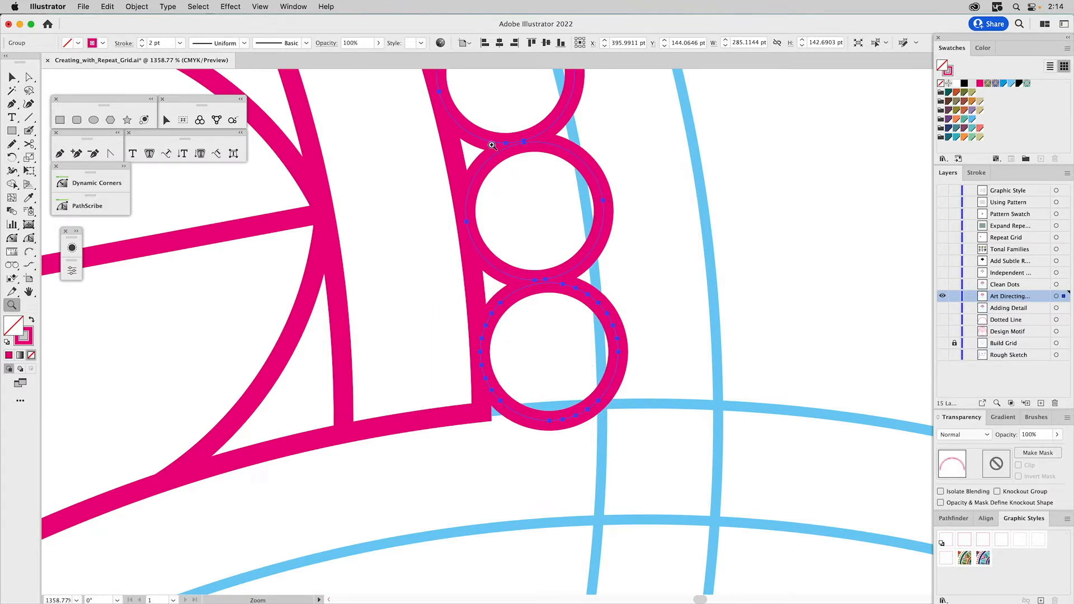
key(v)
click(646, 274)
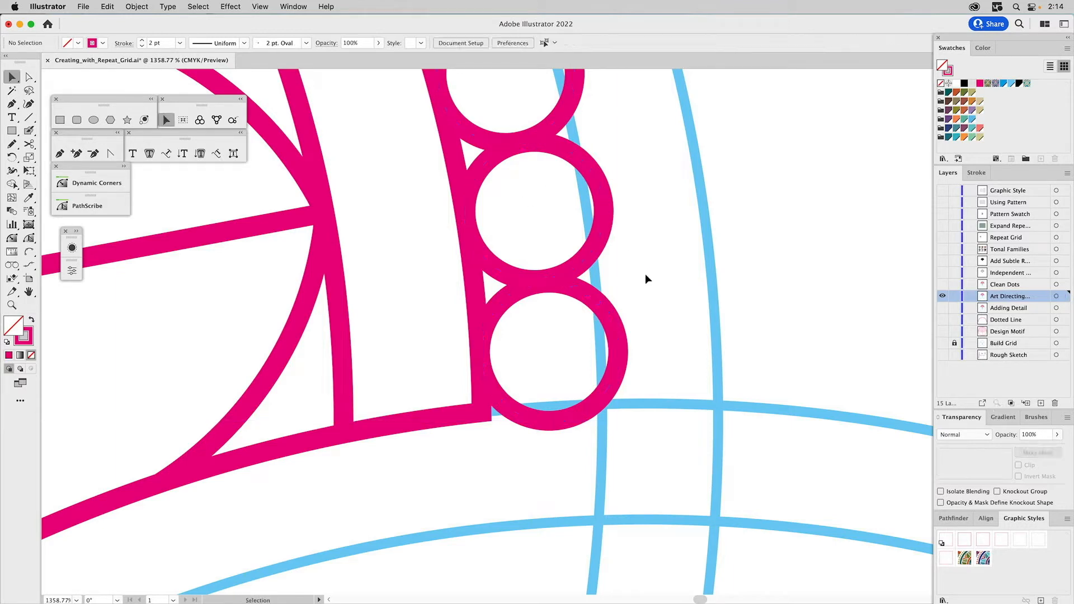
click(605, 311)
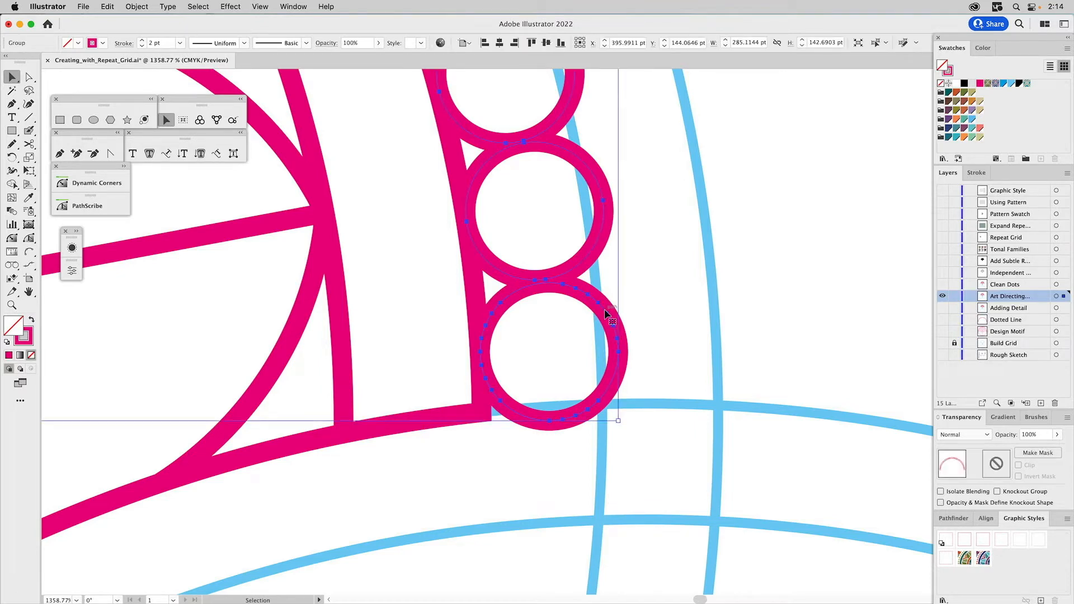
double_click(605, 311)
click(605, 312)
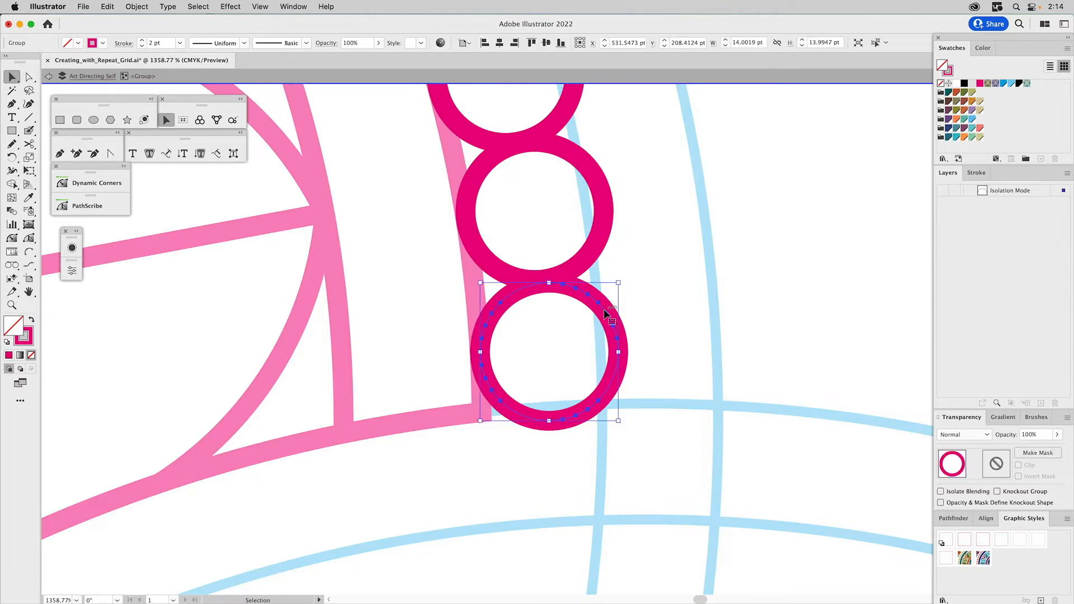
key(Delete)
key(Escape)
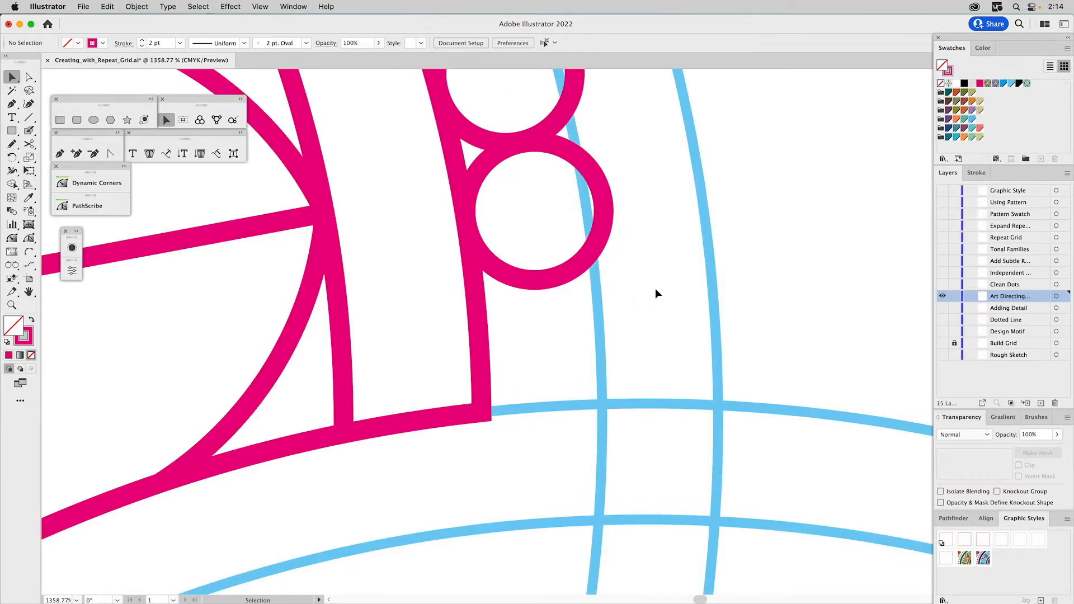
- Undo the last bead deletion and draw a circle about 9.75 pt across beside the arc's lower end
key(super+z)
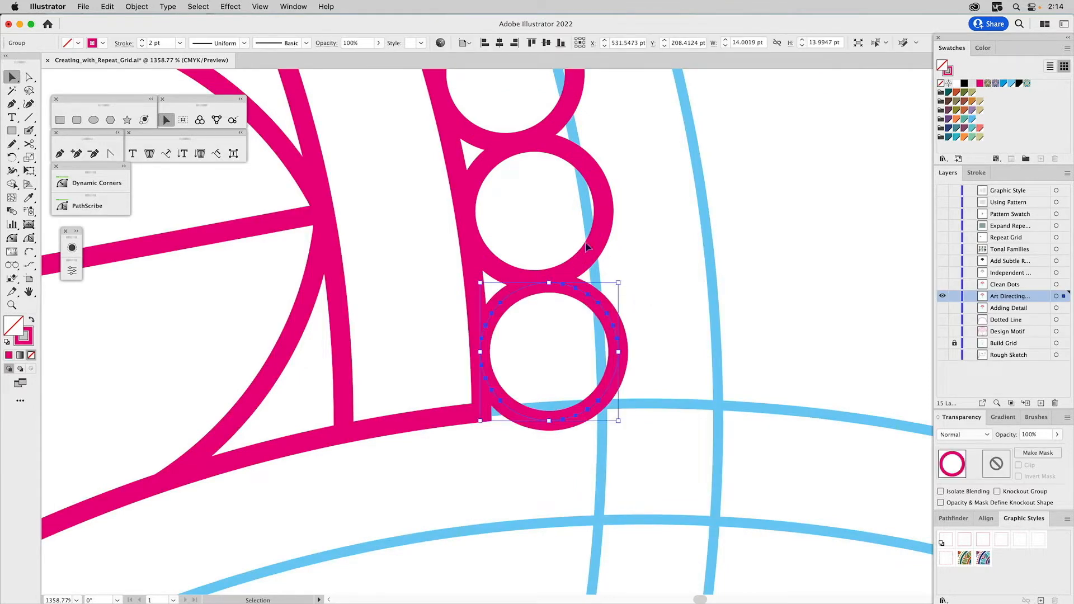
click(94, 120)
drag(734, 331, 783, 379)
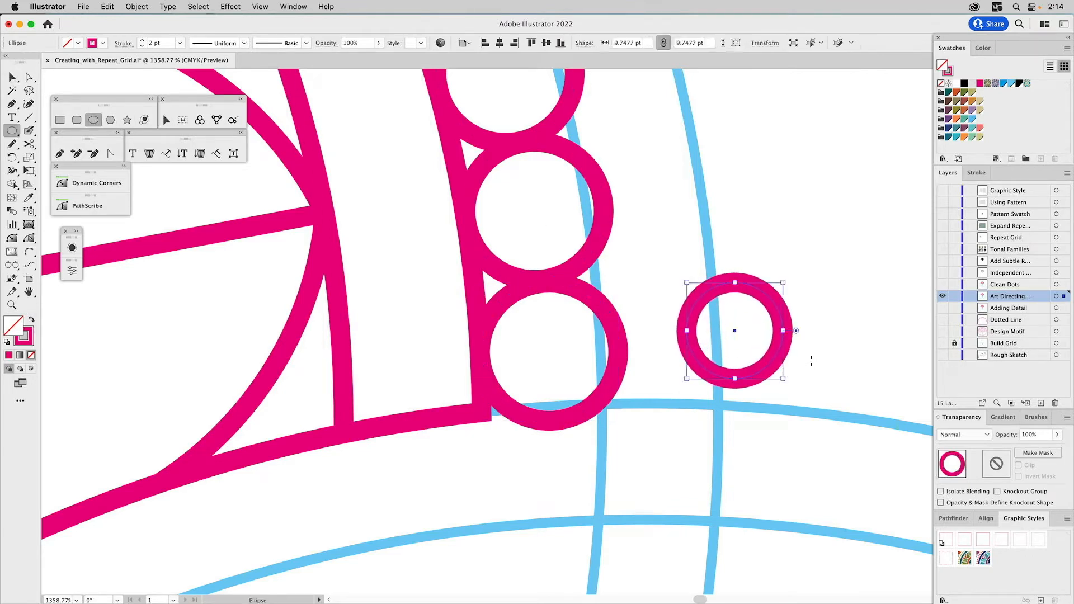
- Align the new circle and the lowest bead by their horizontal and vertical centers
key(v)
shift+click(603, 311)
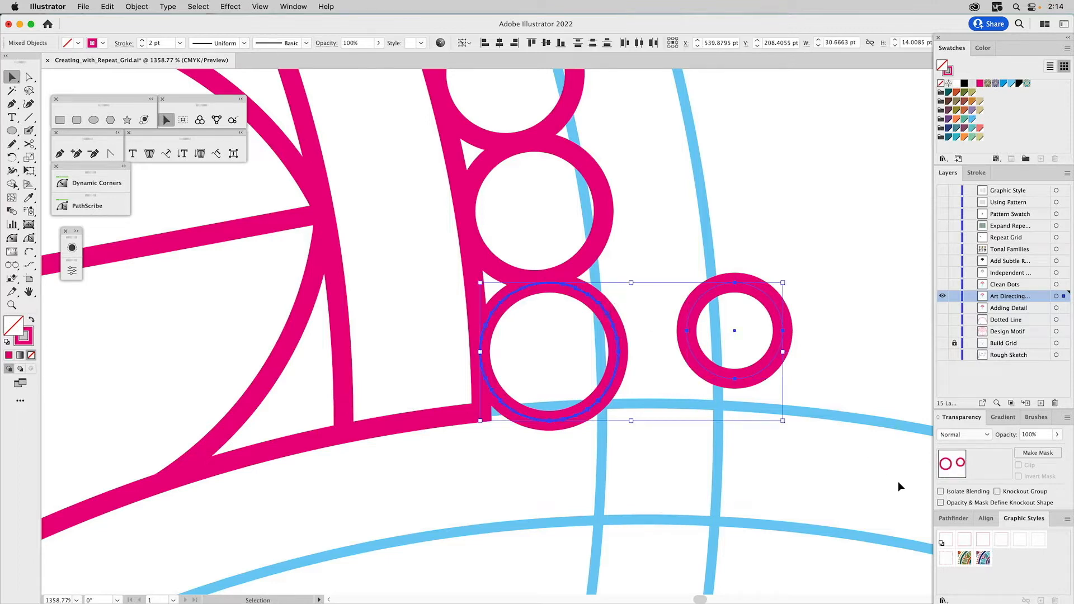
click(987, 519)
click(963, 548)
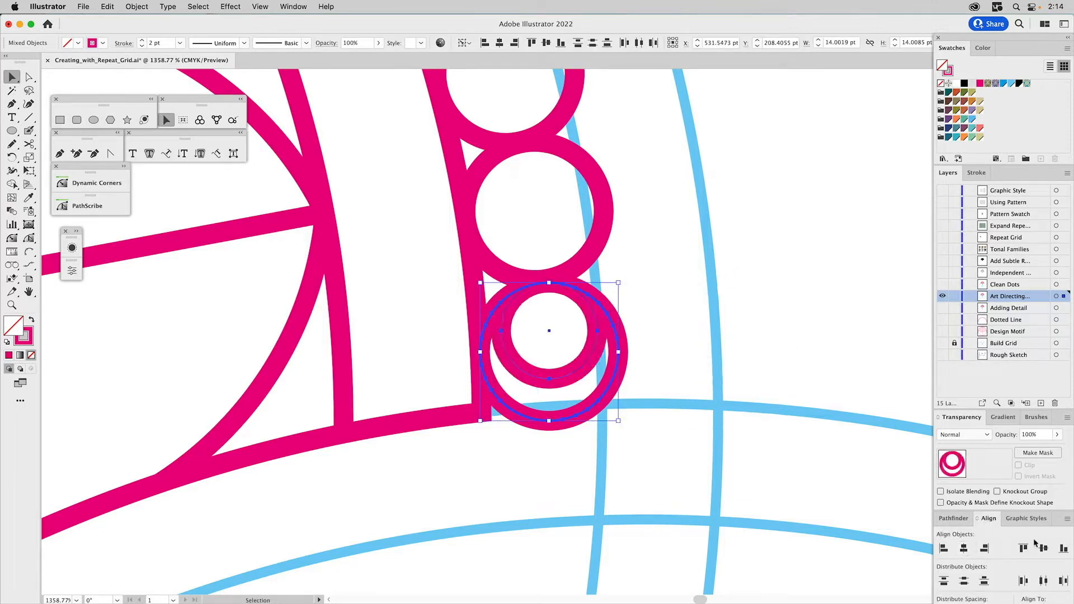
click(1044, 550)
click(660, 323)
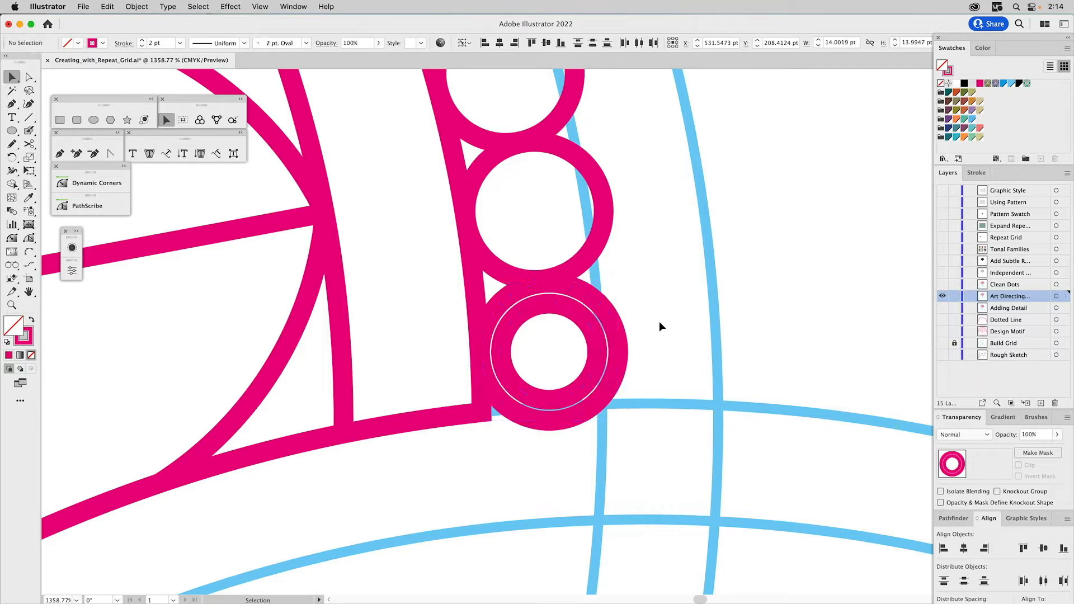
- Scale the inner circle proportionally from its center to about 14 pt, matching the bead around it, and deselect it
click(597, 352)
drag(598, 353, 619, 351)
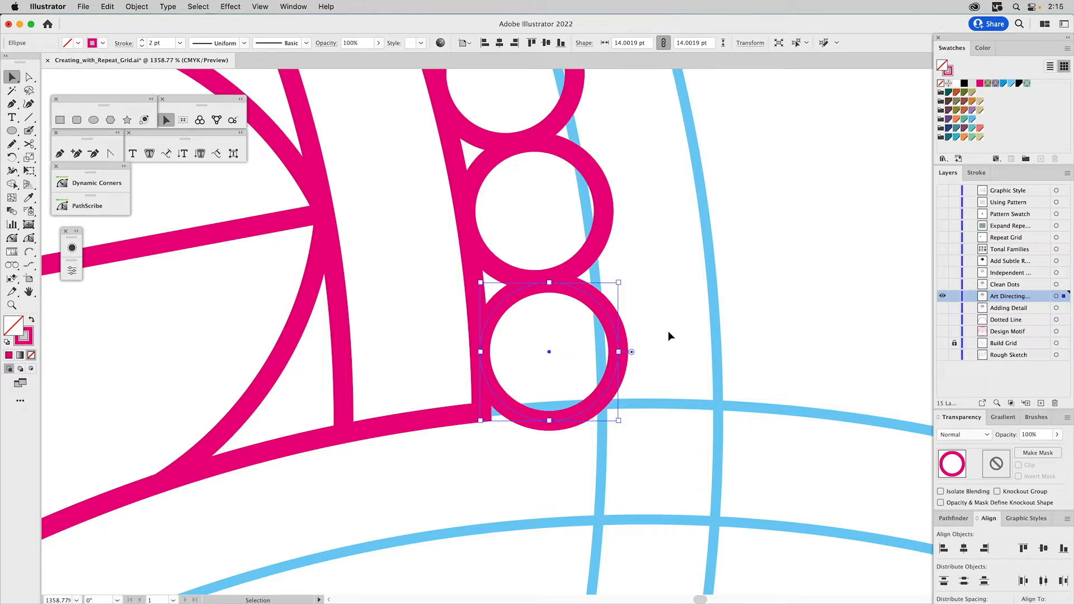
click(667, 328)
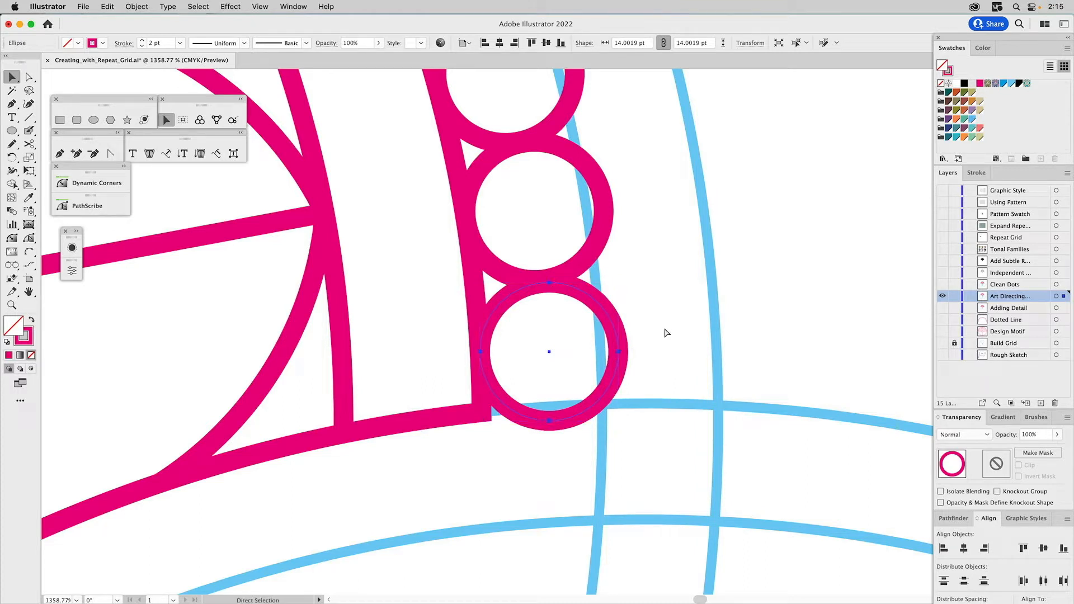
- Try deleting the bead at the arc's lower end, undo the deletion, and clear the selection
click(619, 329)
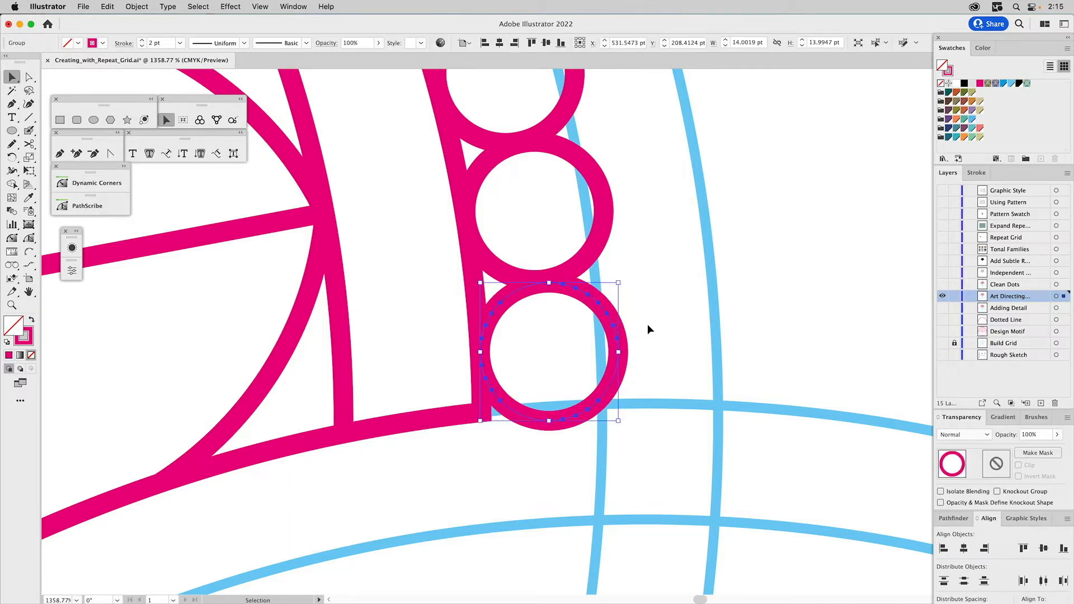
key(Delete)
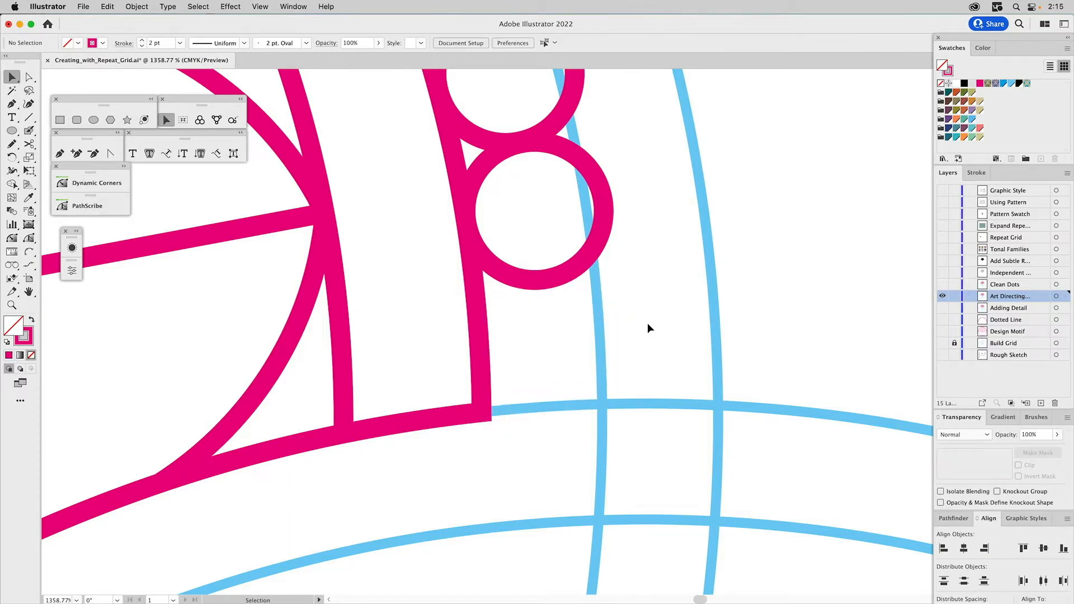
key(super+z)
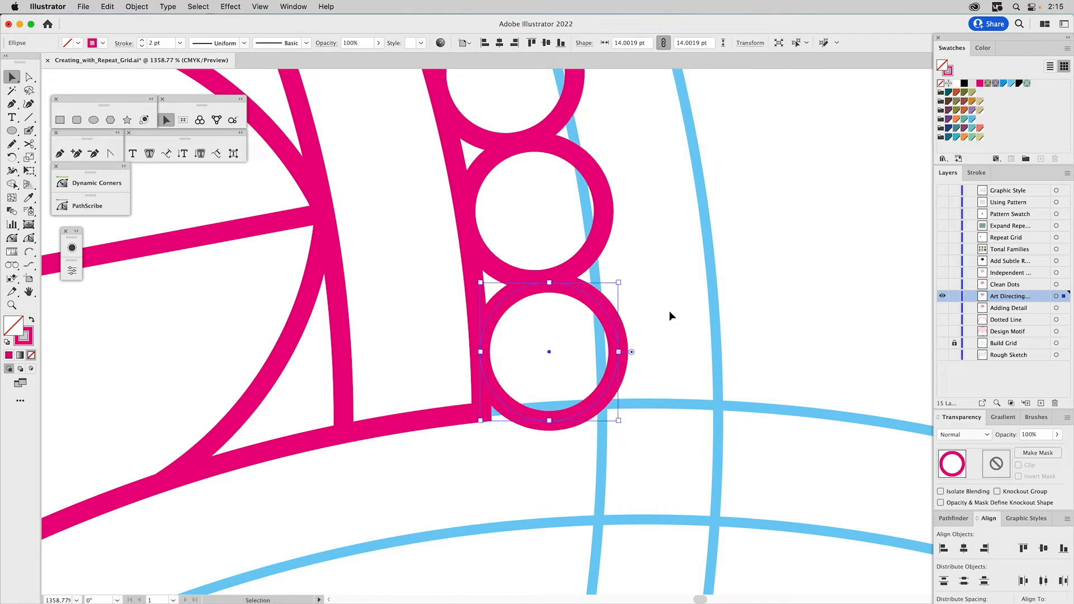
click(668, 311)
- Hide the Art Directing Self layer, show the Clean Dots layer, and check the bead arc's anchor points by selecting it
key(super+0)
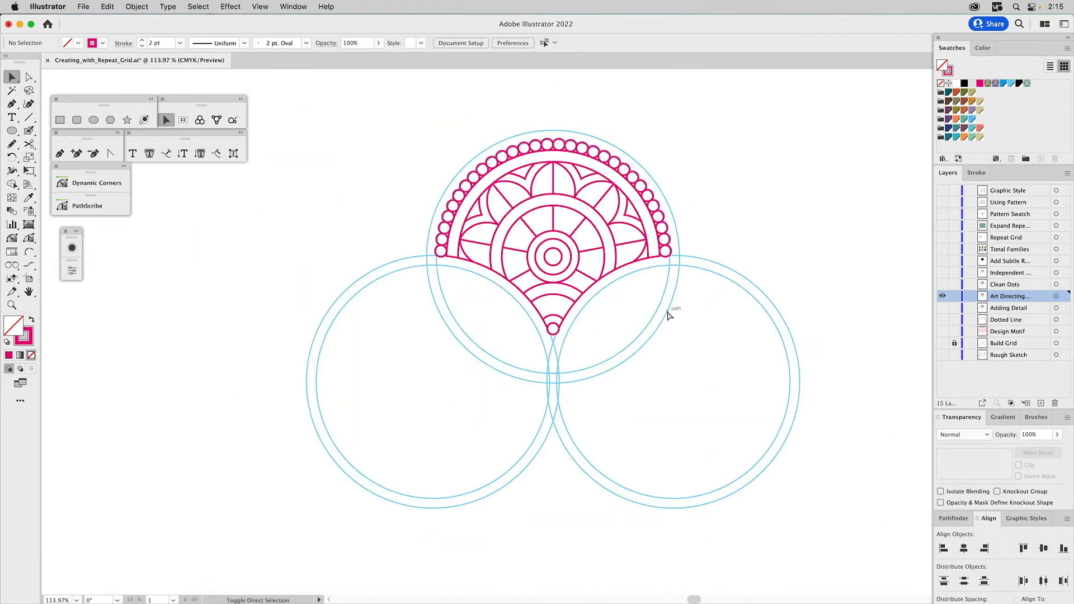
click(943, 297)
click(943, 284)
click(670, 241)
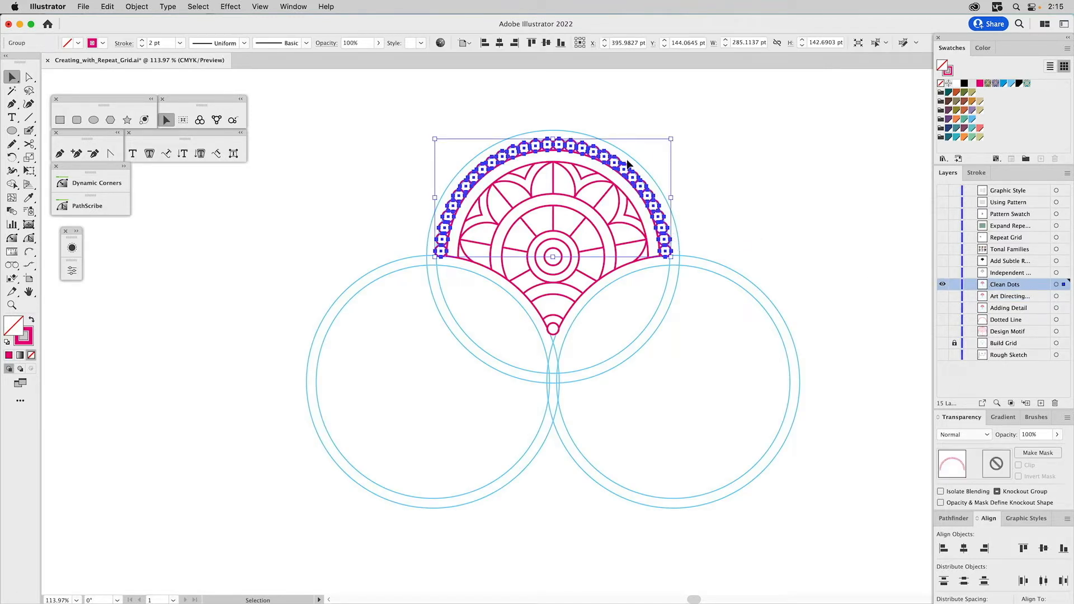
click(779, 206)
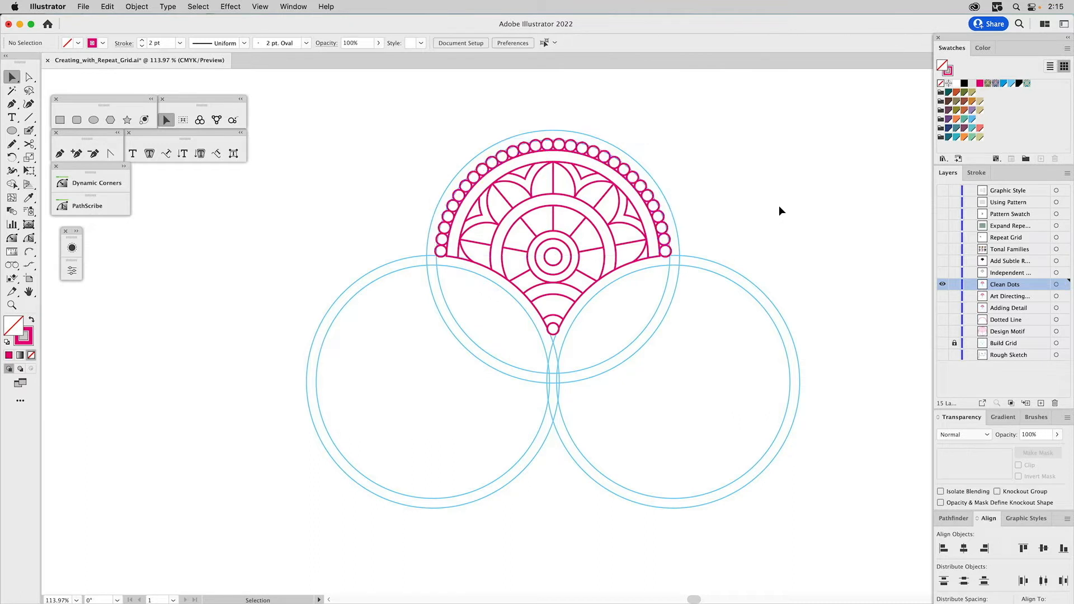
- Turn on Remove Redundant Points in the Pathfinder options
click(955, 519)
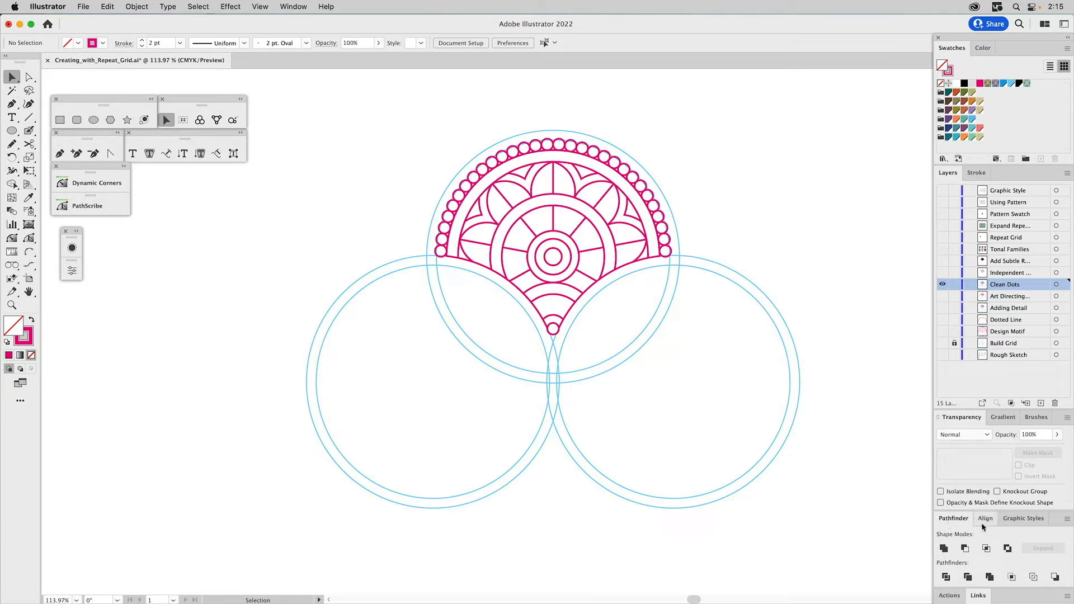
click(1068, 520)
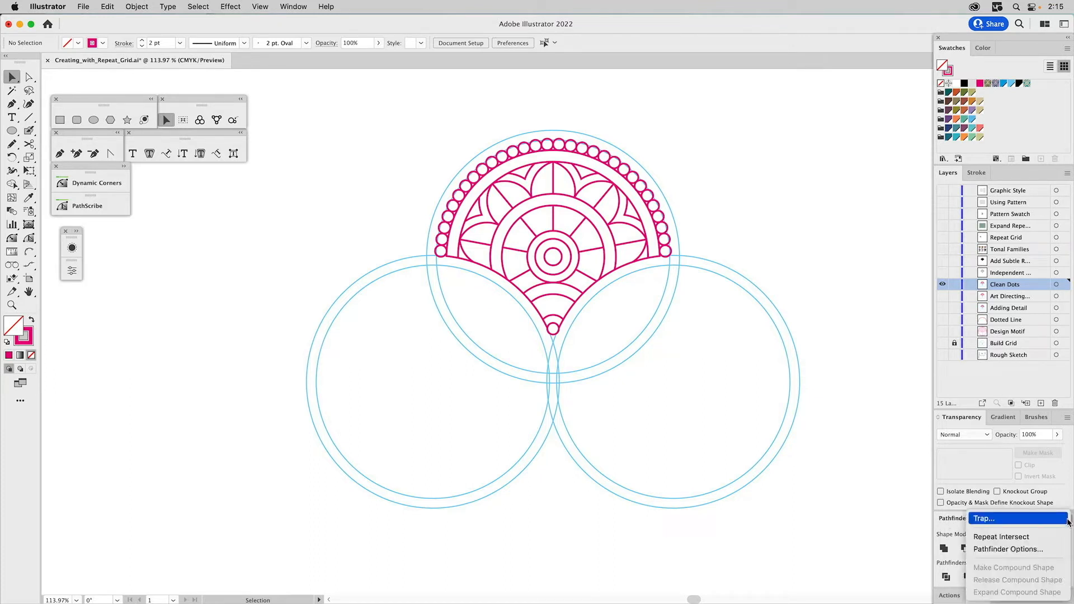
click(1036, 551)
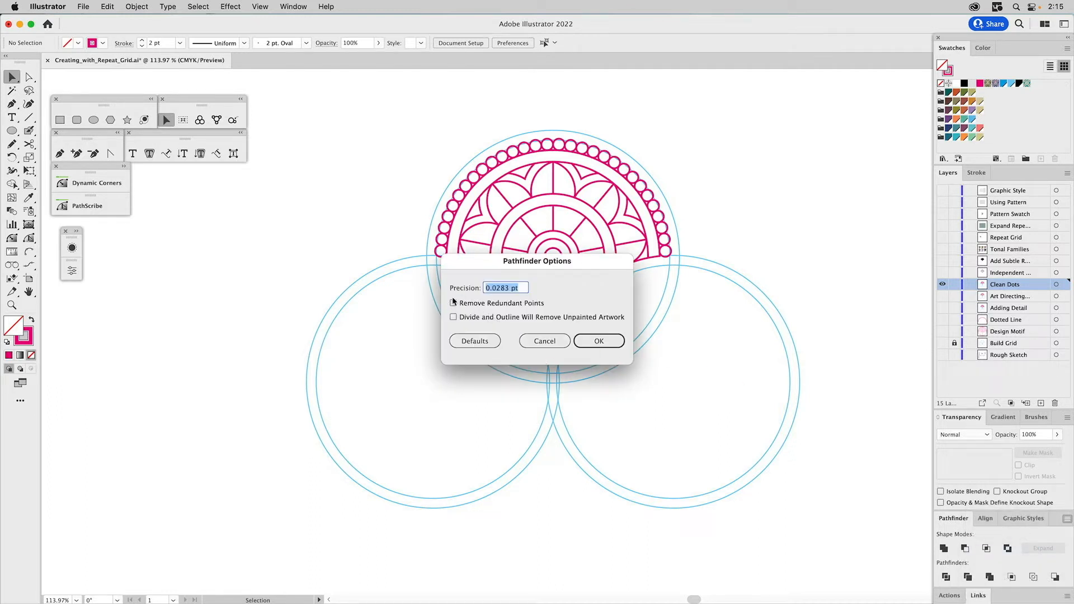
click(454, 304)
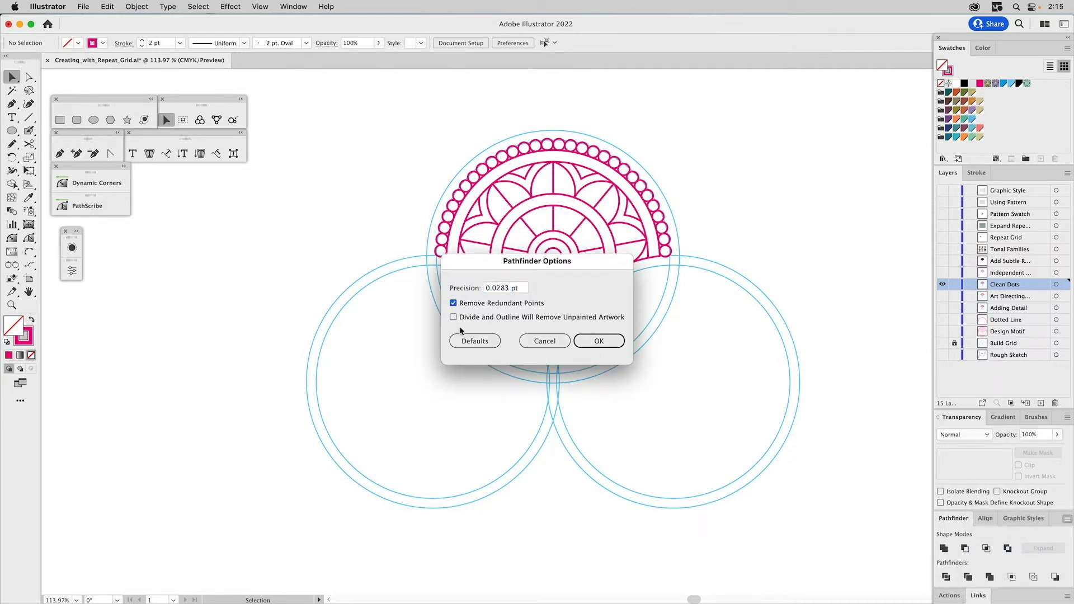
click(598, 342)
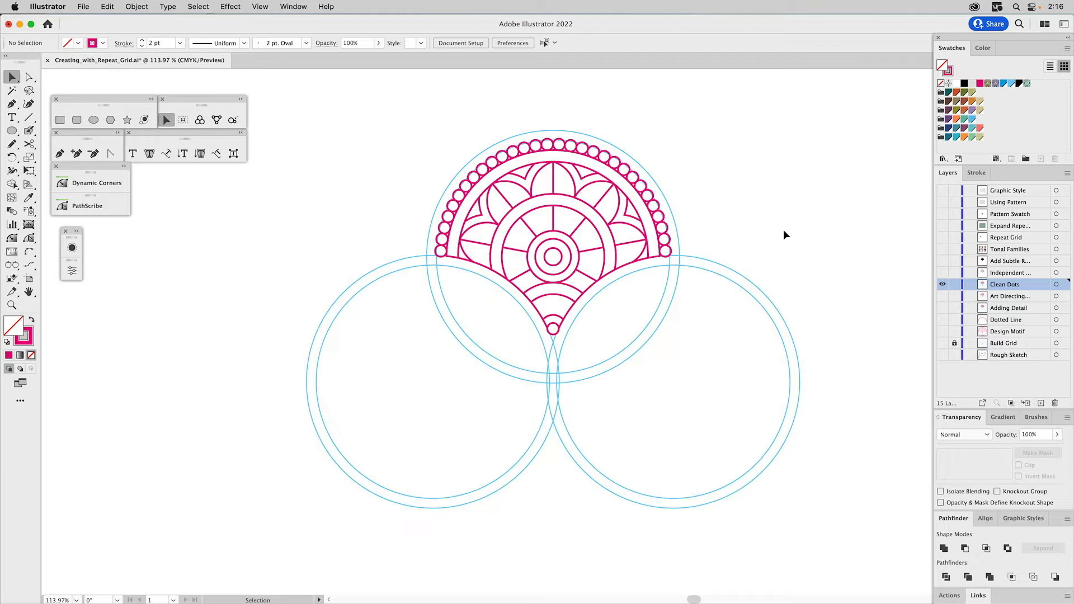
- Set the whole Clean Dots motif's stroke weight to 3.5 pt with round join corners, and deselect it
key(z)
drag(382, 118, 755, 399)
key(v)
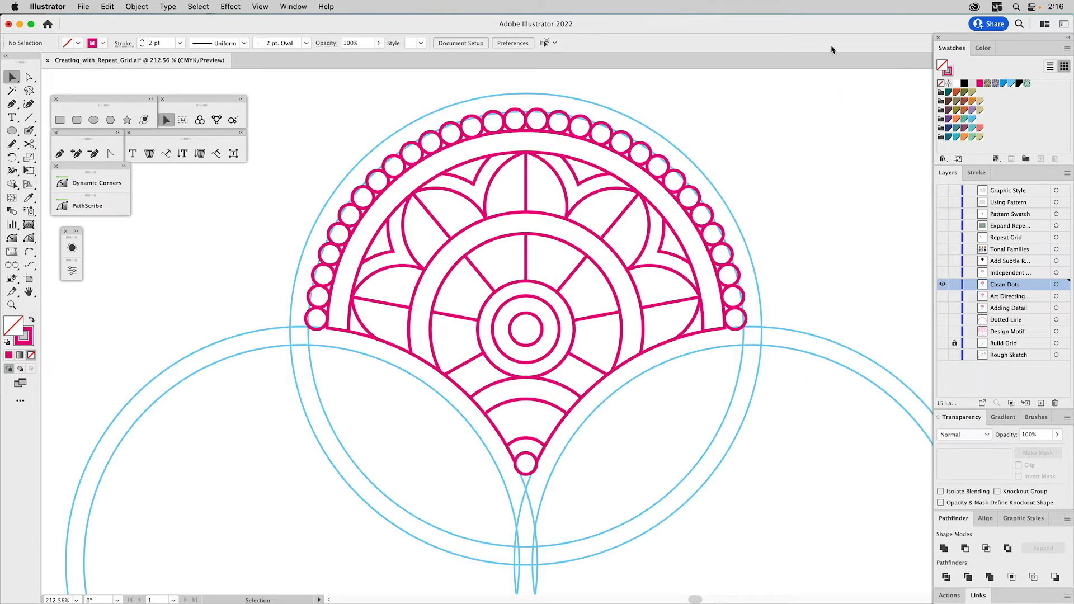
drag(763, 95, 270, 544)
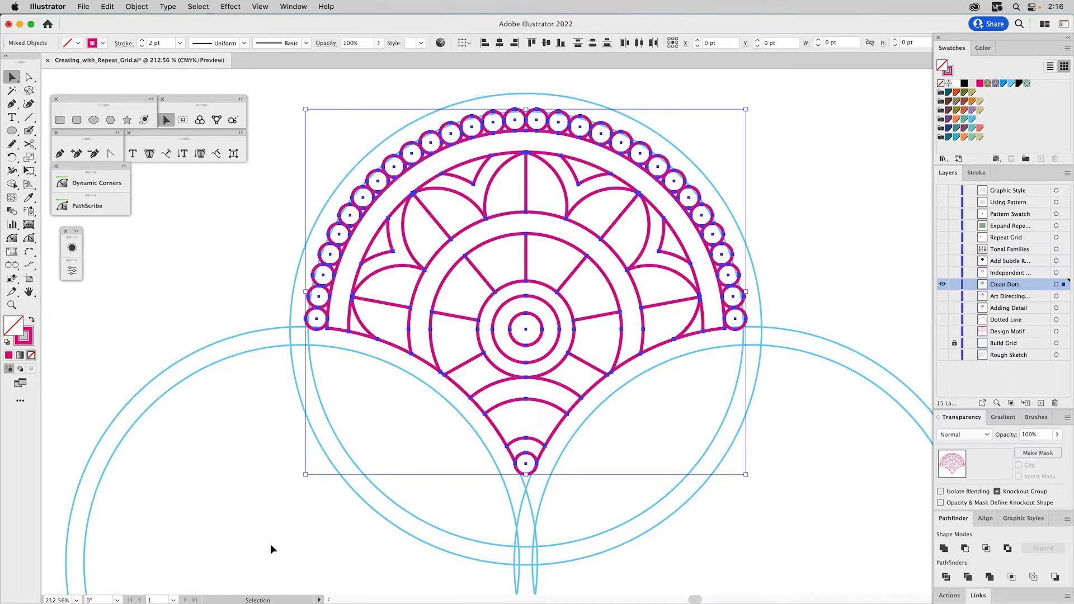
click(976, 173)
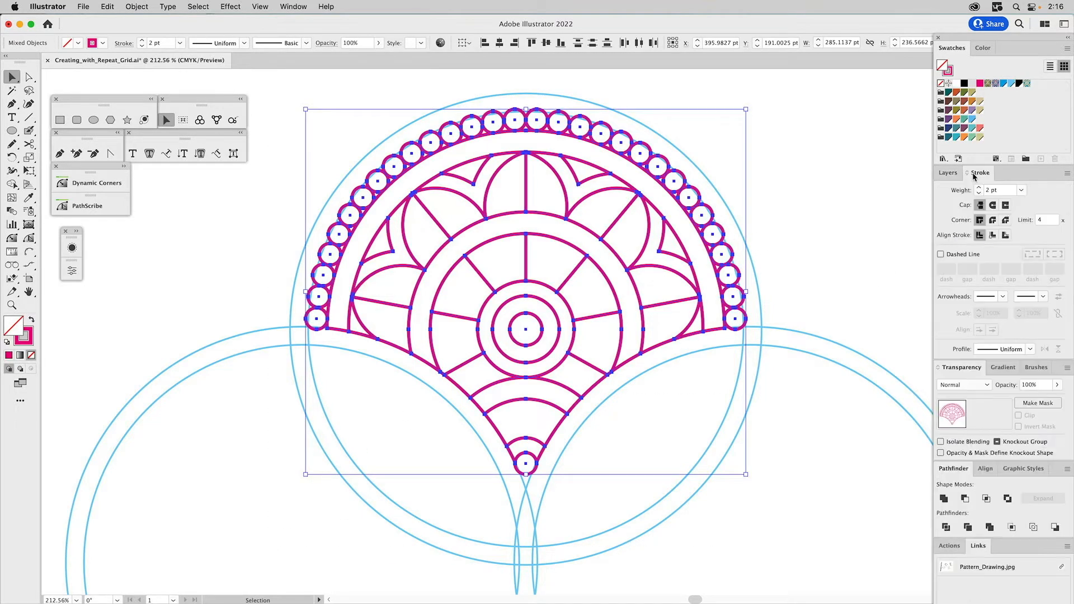
click(987, 190)
text(3.5)
key(Return)
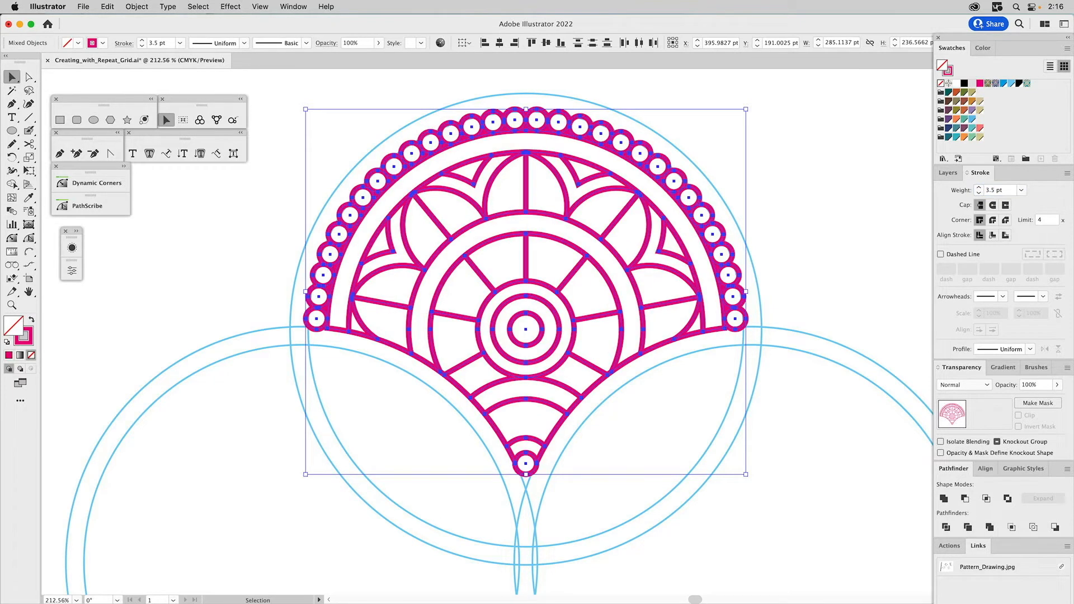
click(993, 221)
key(super+shift+a)
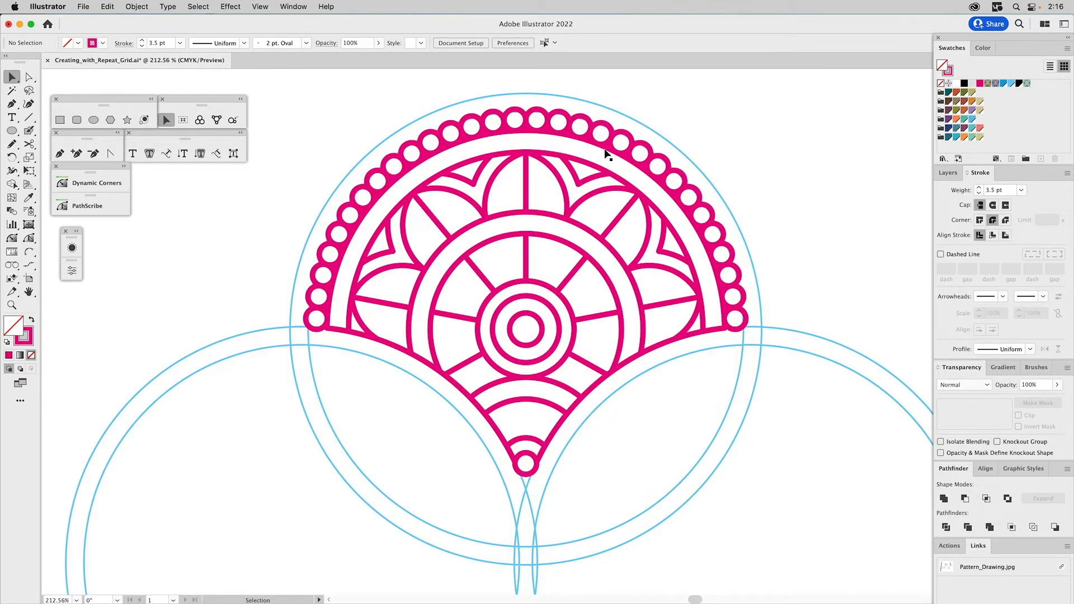
- Expand the fill and stroke of the whole motif, inspect the resulting paths in outline view, and deselect it
click(501, 118)
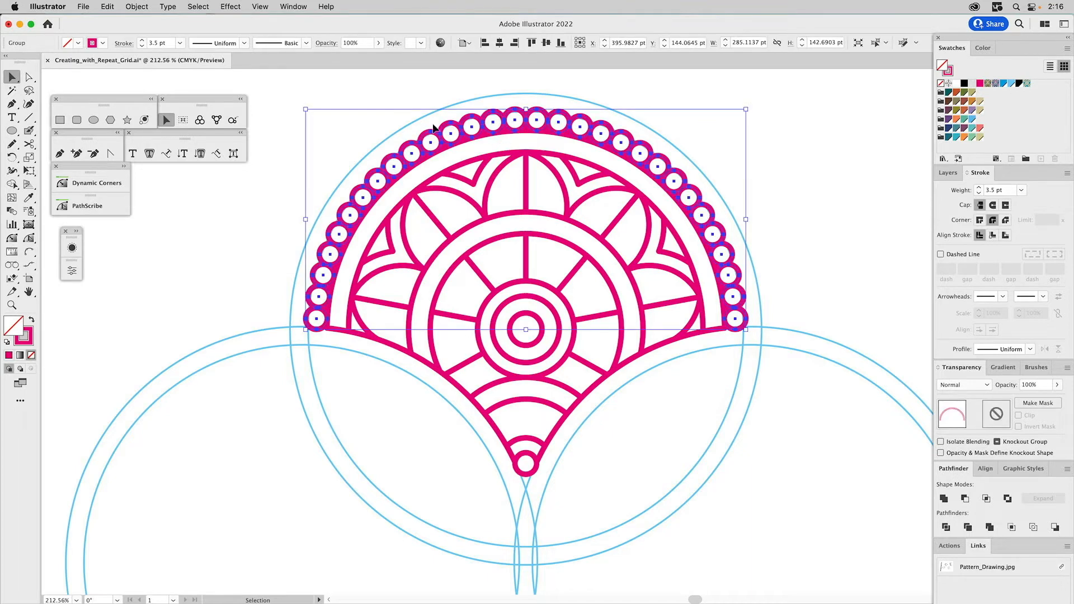
drag(271, 90, 873, 531)
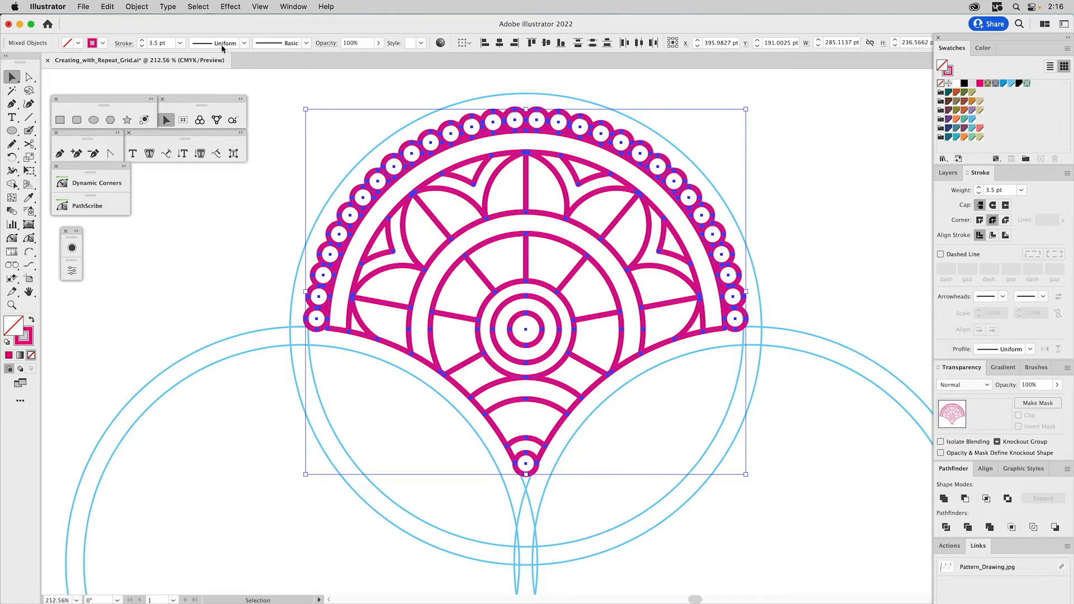
click(145, 7)
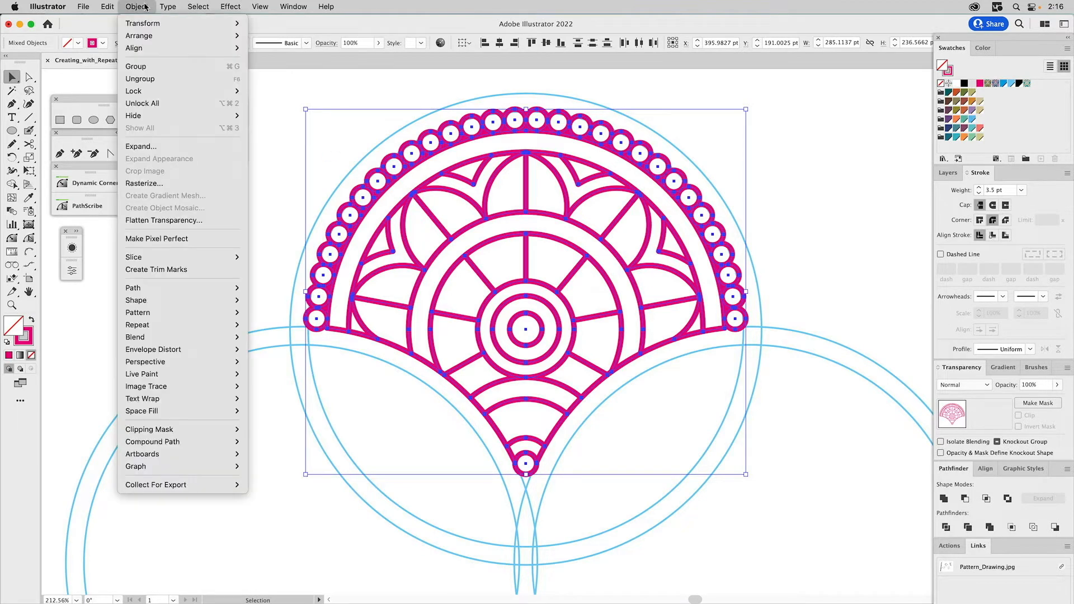
click(152, 148)
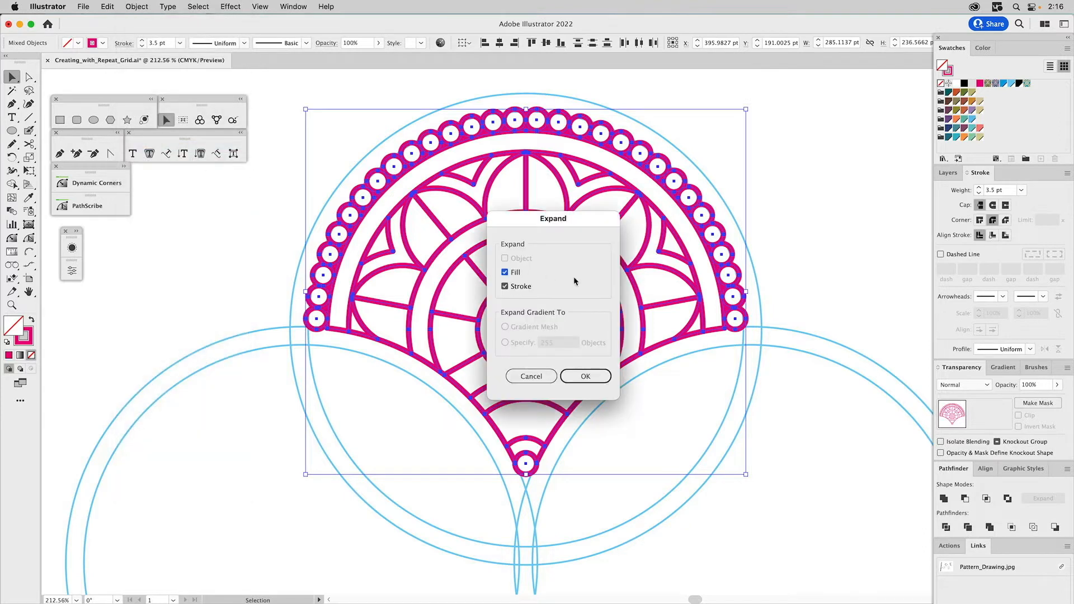
click(577, 377)
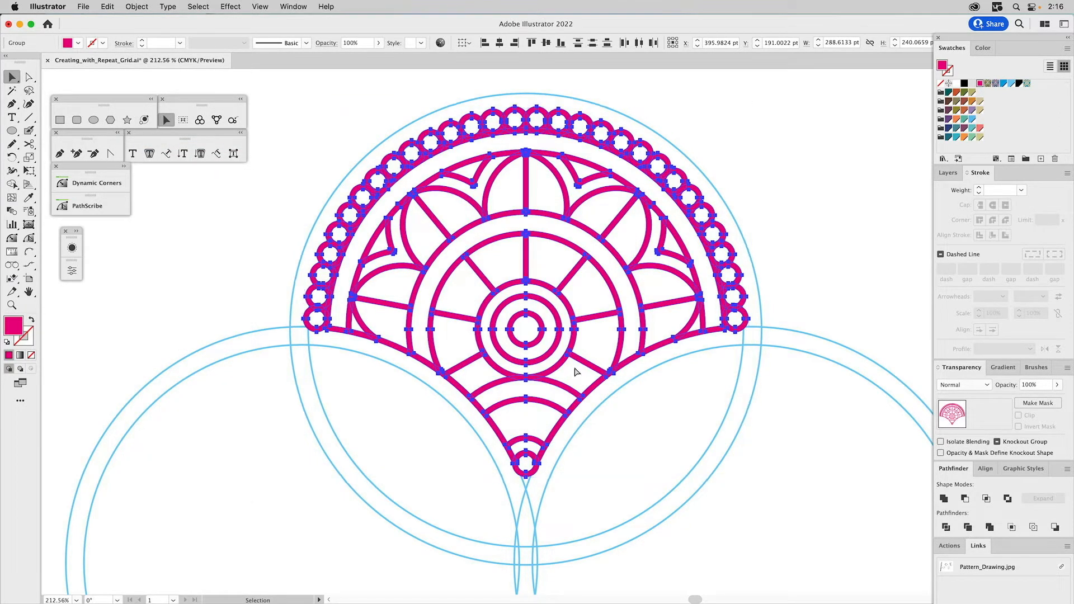
key(super+y)
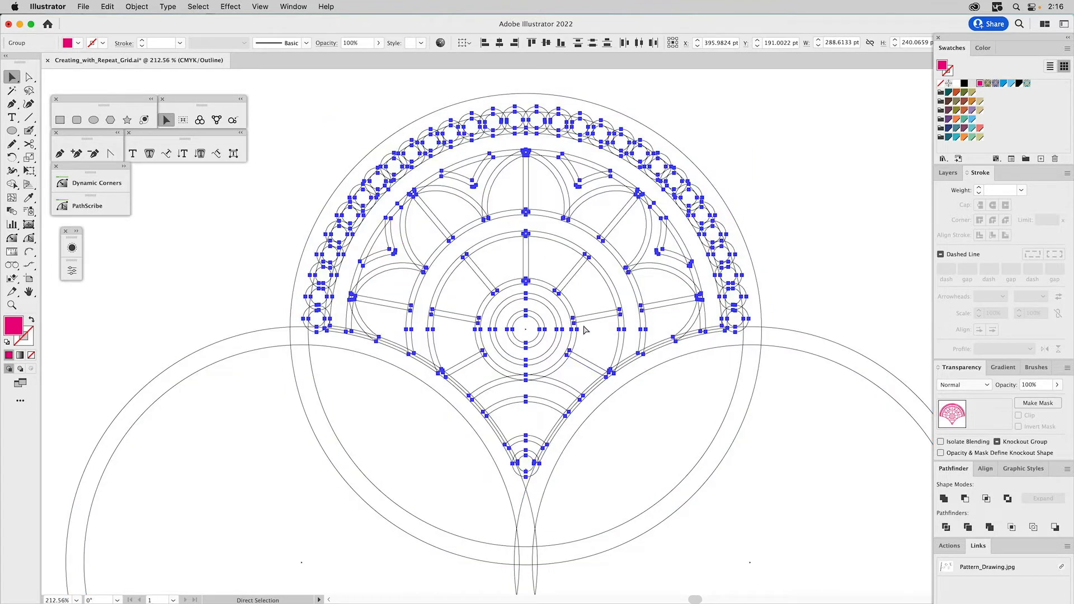
key(super+y)
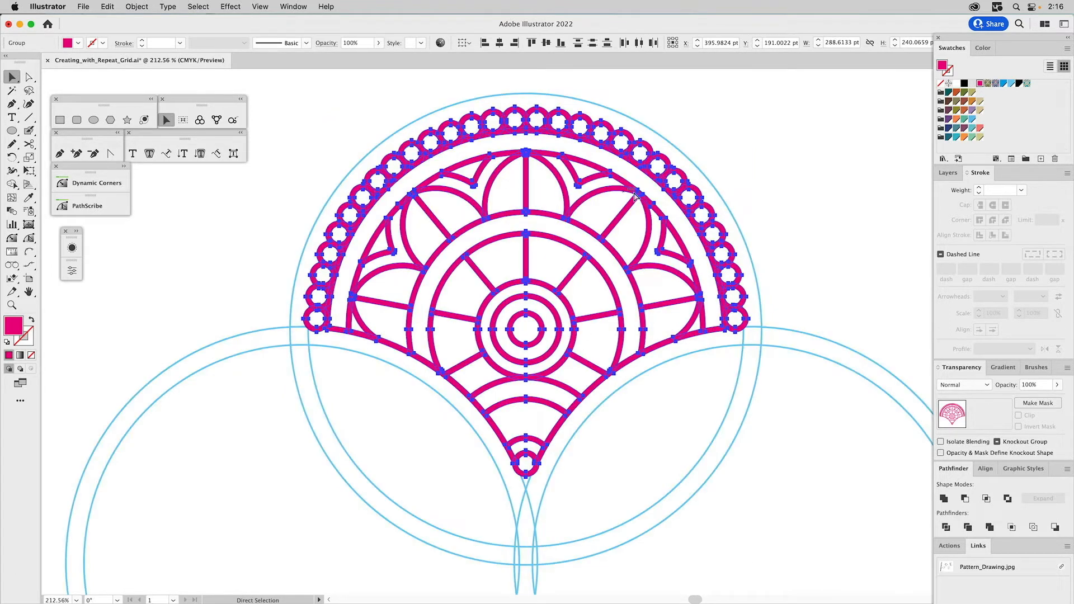
click(785, 201)
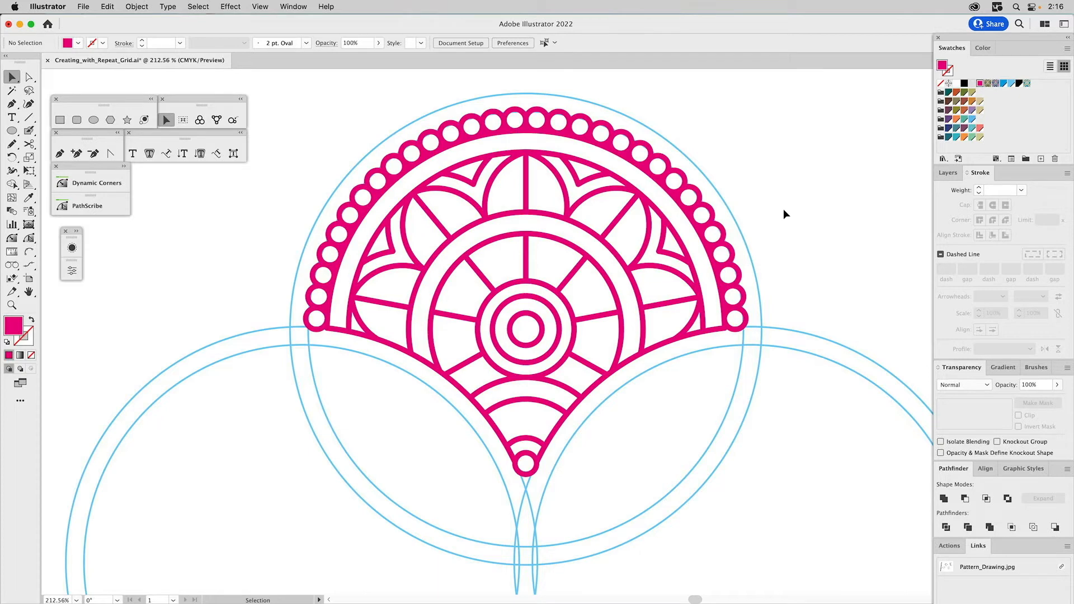
- Hide the Clean Dots layer and show the Independent layer with the black version of the motif
click(948, 173)
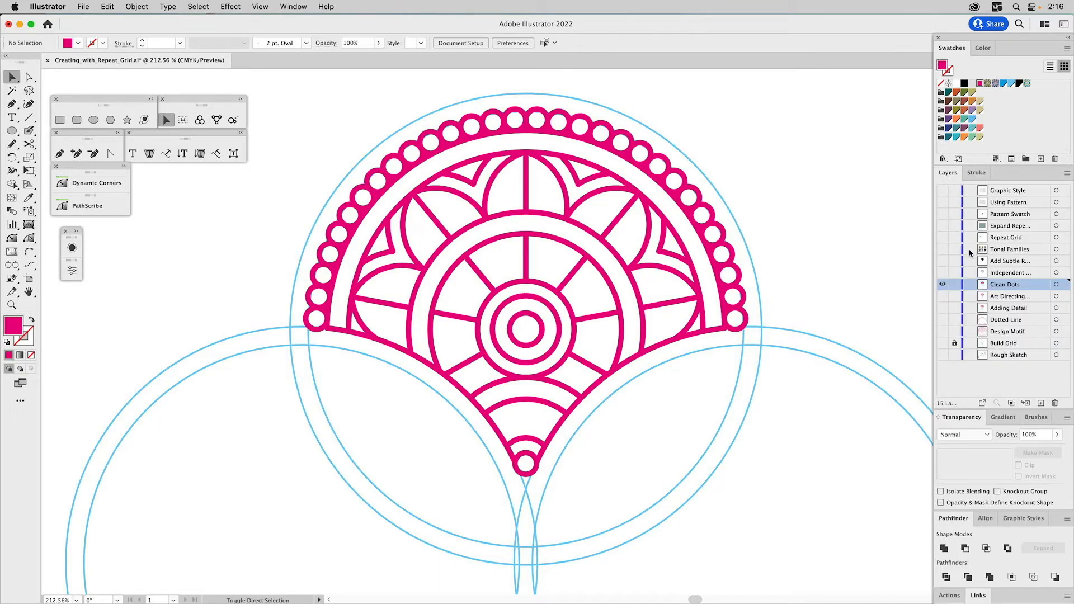
key(super+0)
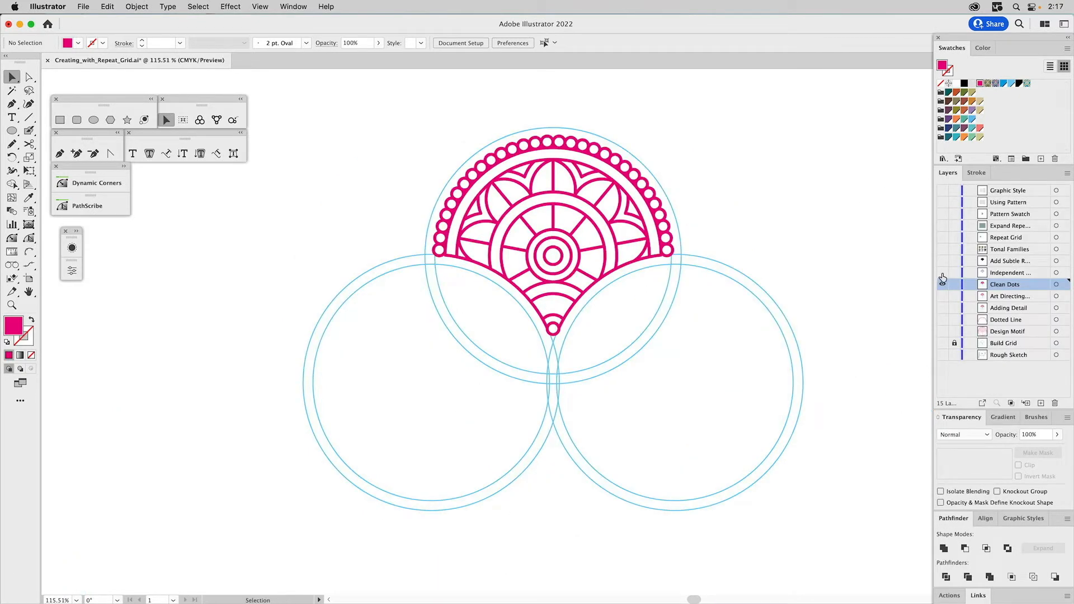
alt+click(943, 274)
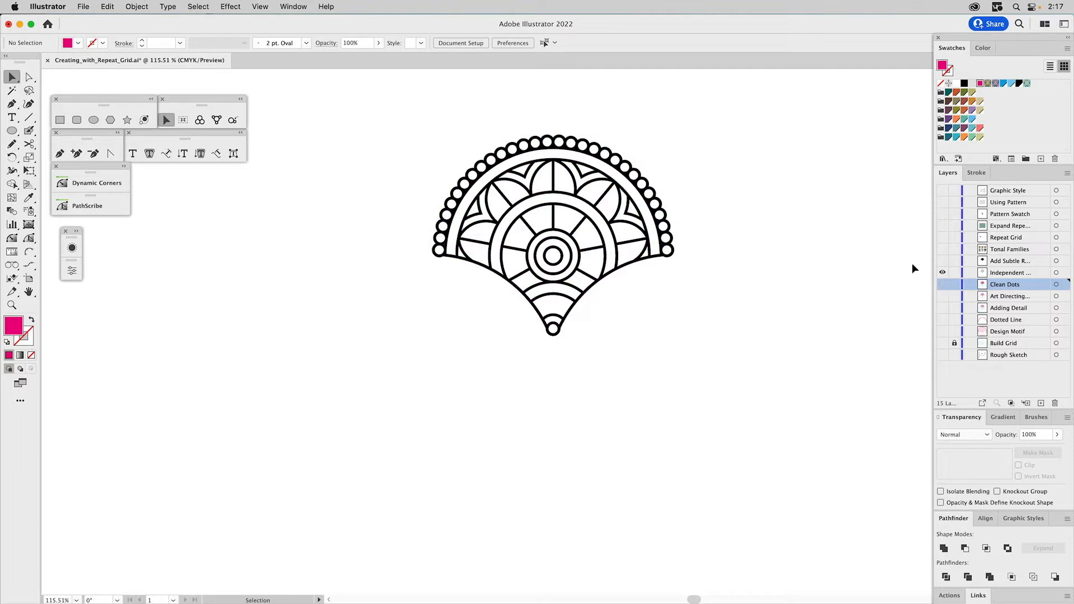
key(z)
drag(384, 108, 748, 419)
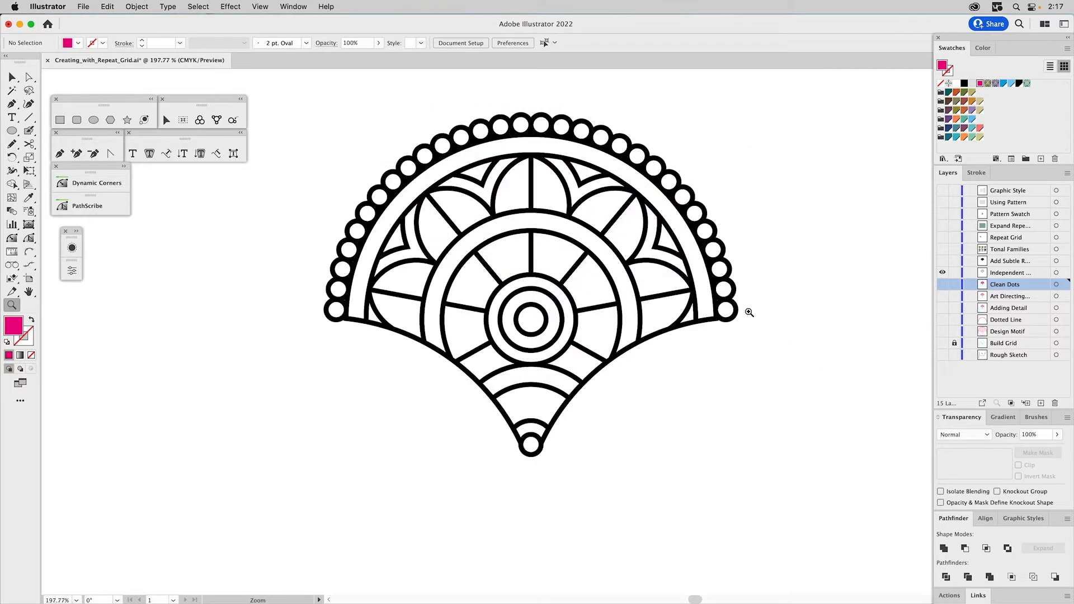
- Try moving the black backing shape aside, undo the move, and select individual white shapes to check that they are separate
key(v)
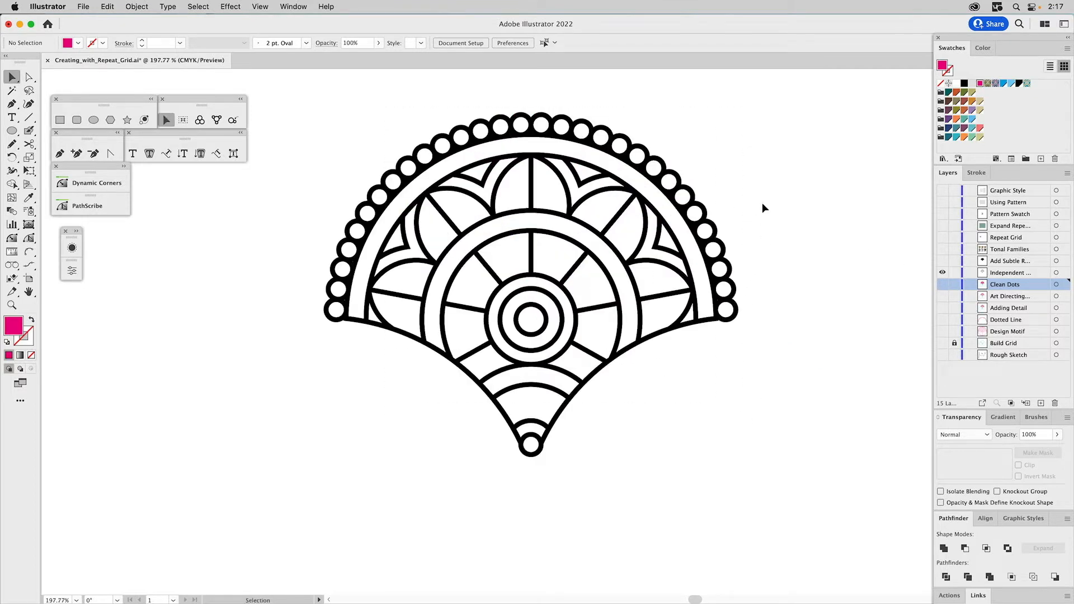
click(700, 207)
drag(701, 207, 836, 221)
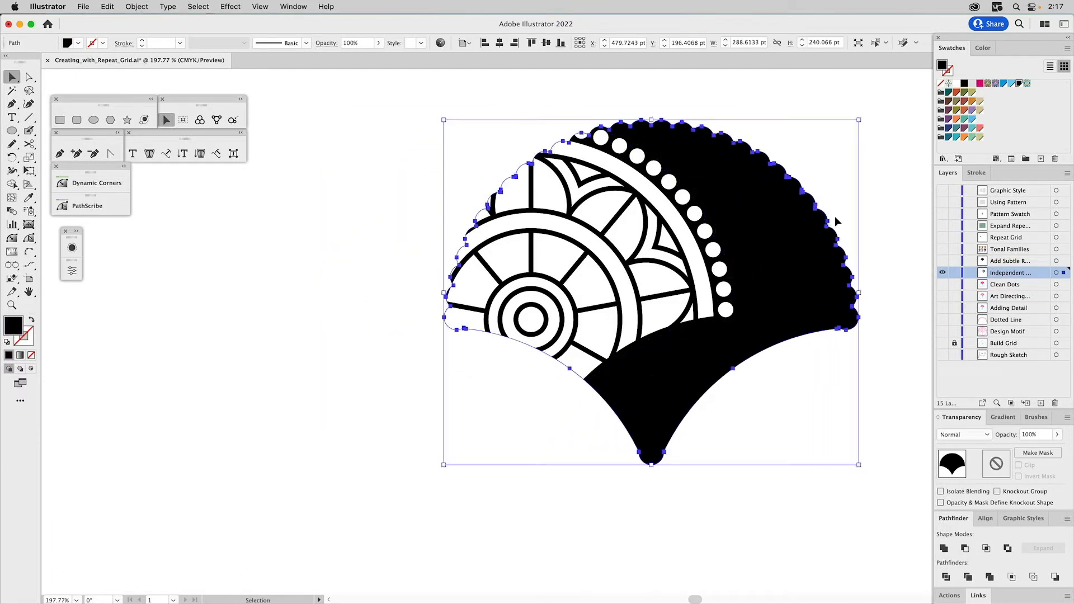
key(super+z)
click(551, 179)
click(610, 212)
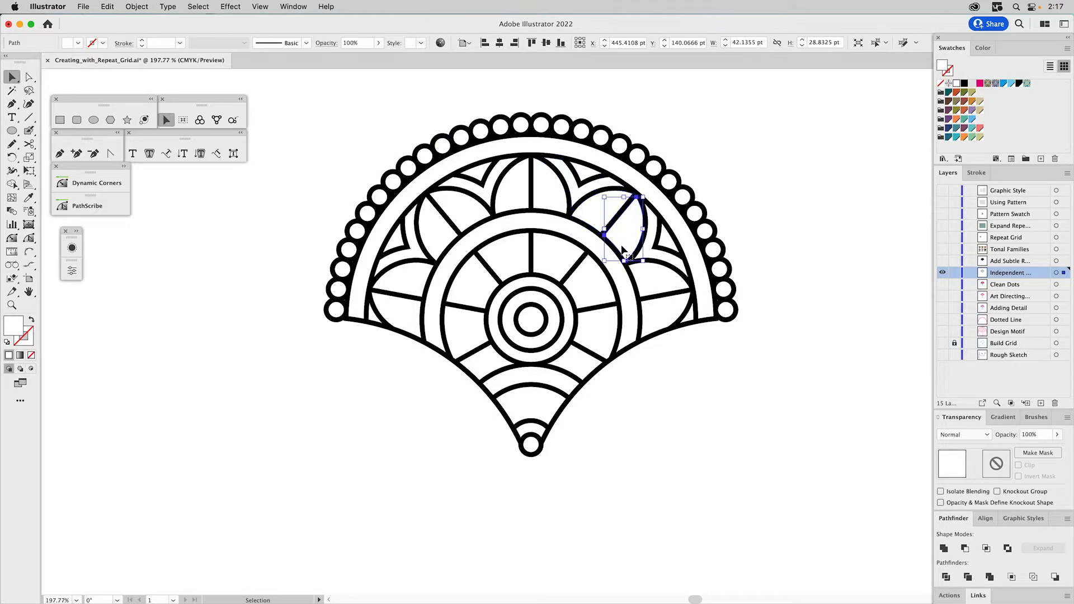
click(754, 205)
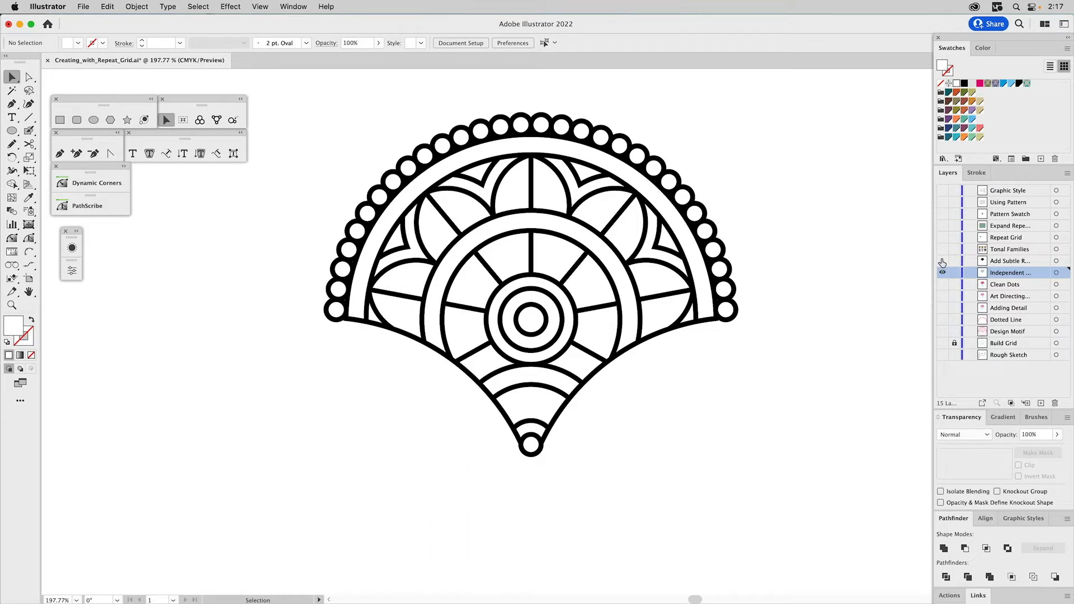
- Compare the petals' sharp corners with the rounded version on the Add Subtle R... layer, leaving that layer hidden
key(z)
drag(451, 132, 652, 276)
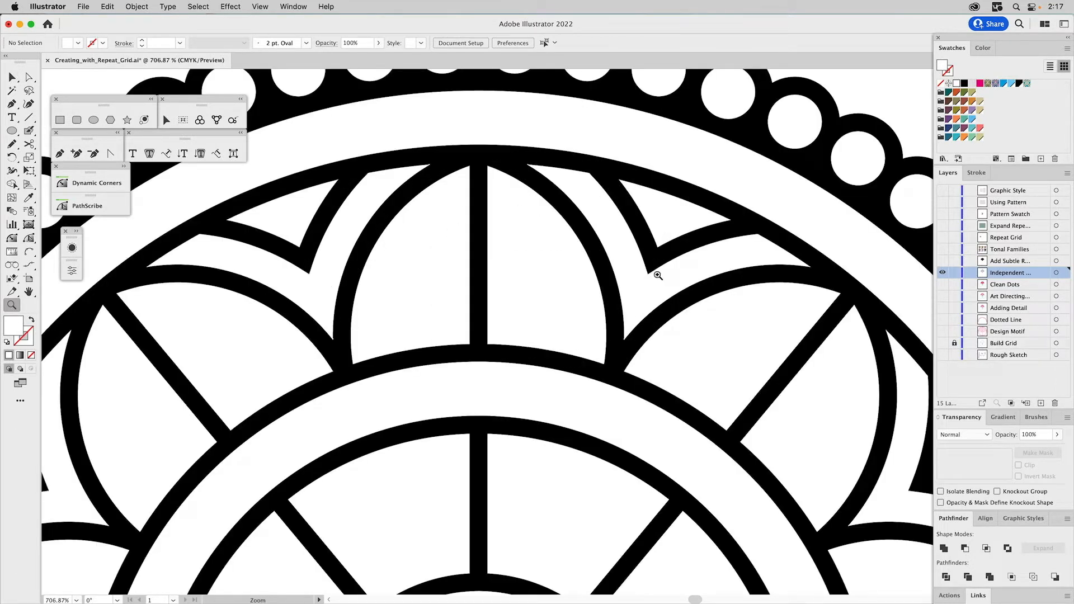
key(v)
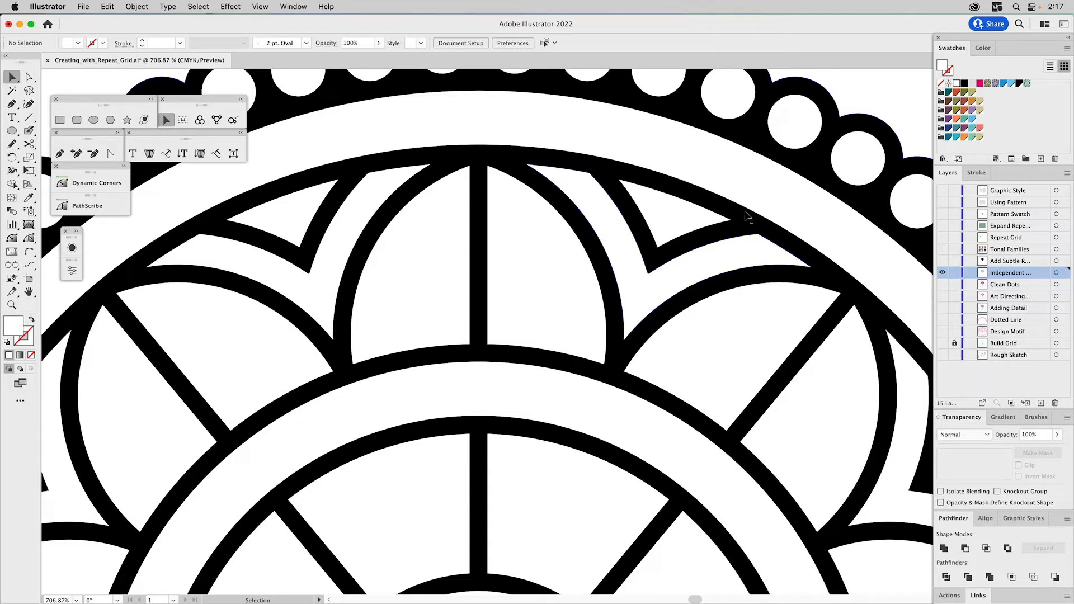
click(942, 262)
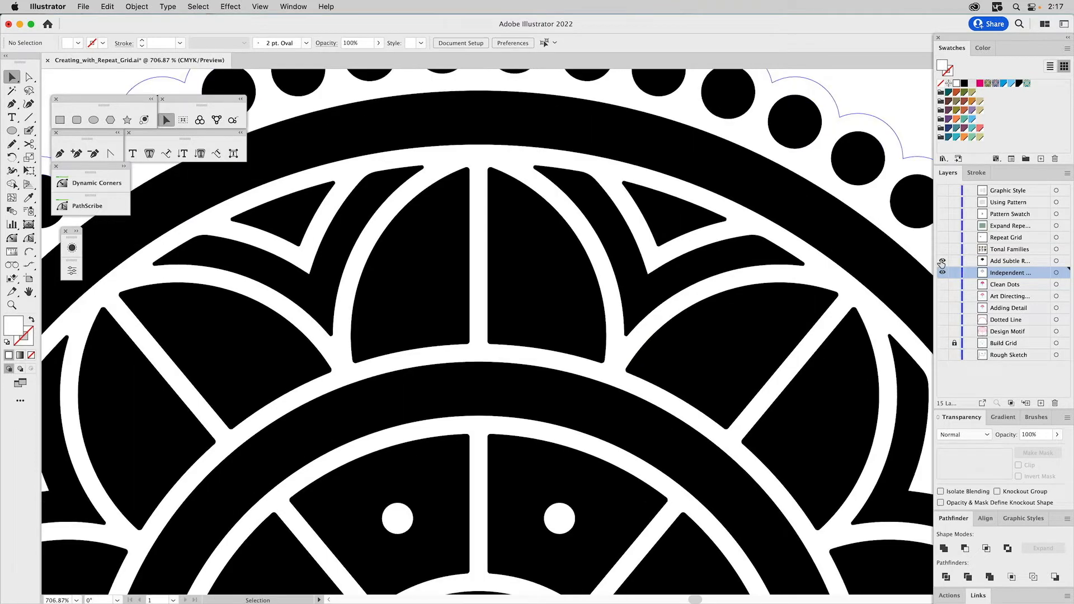
click(942, 261)
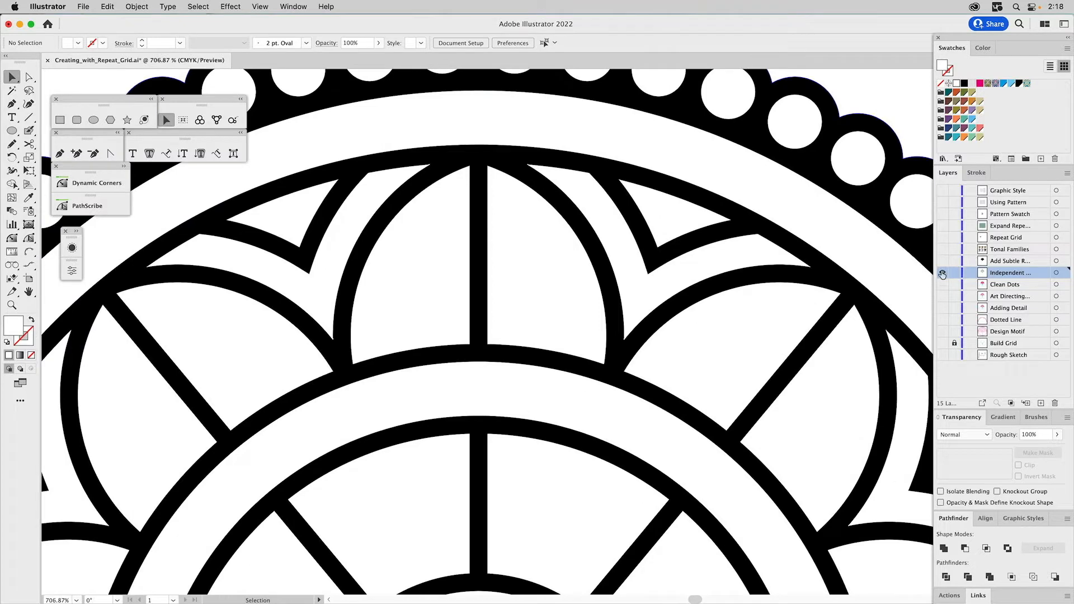
- Move the black backing silhouette off the white motif shapes into the empty area below and to the right of them
key(super+0)
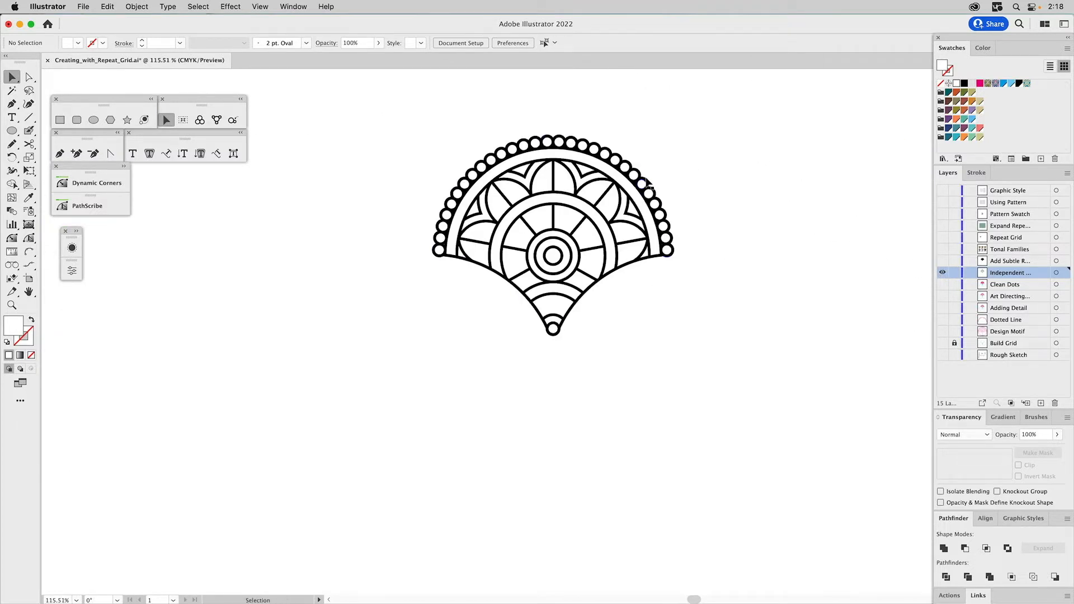
click(642, 183)
click(654, 170)
drag(560, 322, 756, 479)
key(super+z)
- Fill all the white motif shapes with the black sampled from the backing silhouette, and delete the silhouette
drag(699, 115, 320, 403)
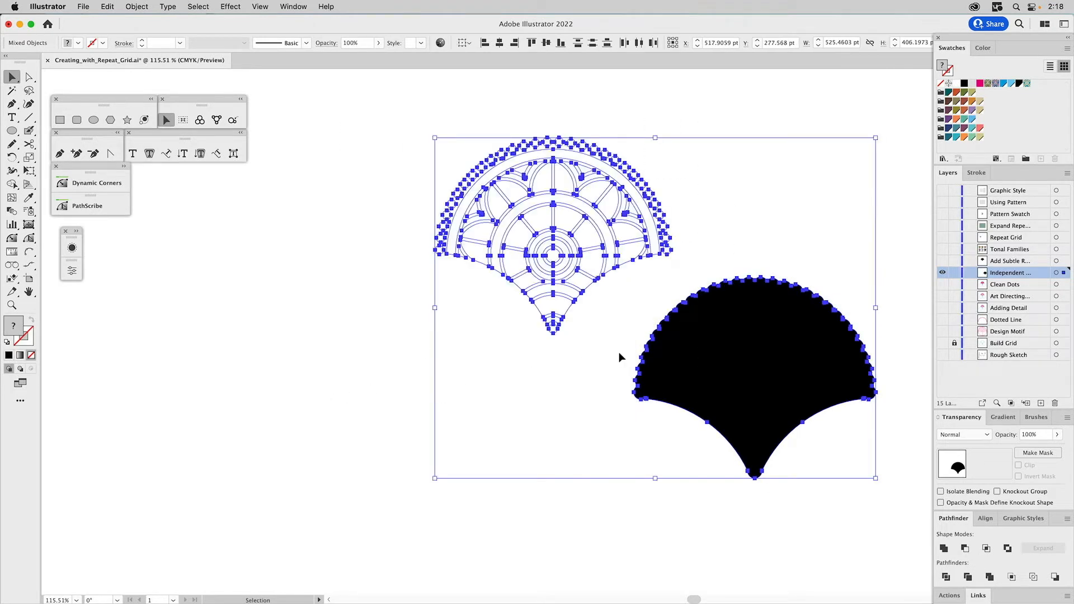
shift+click(690, 365)
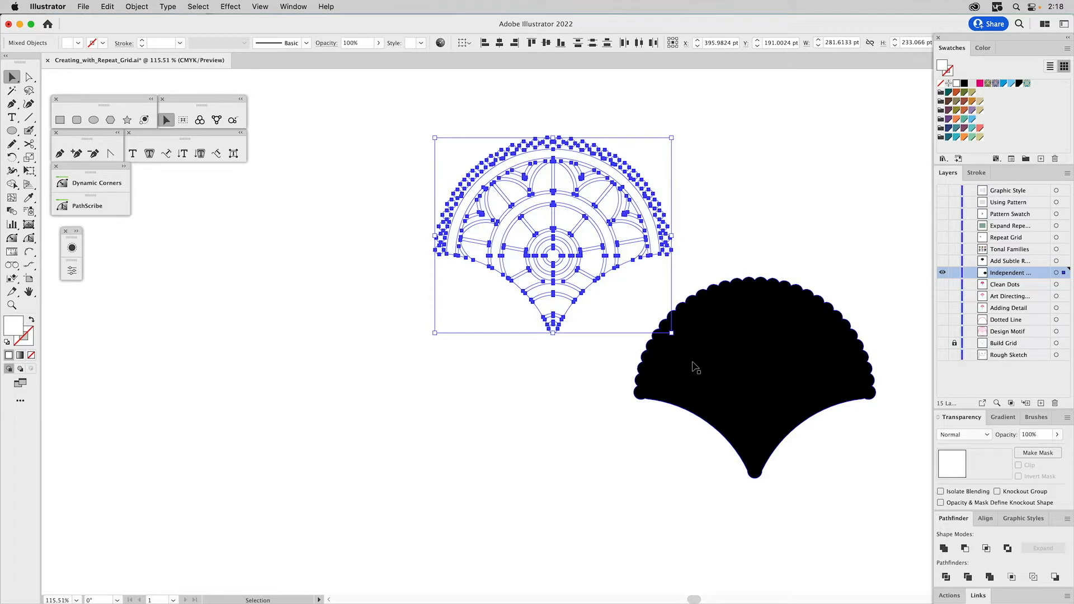
key(i)
click(698, 359)
key(v)
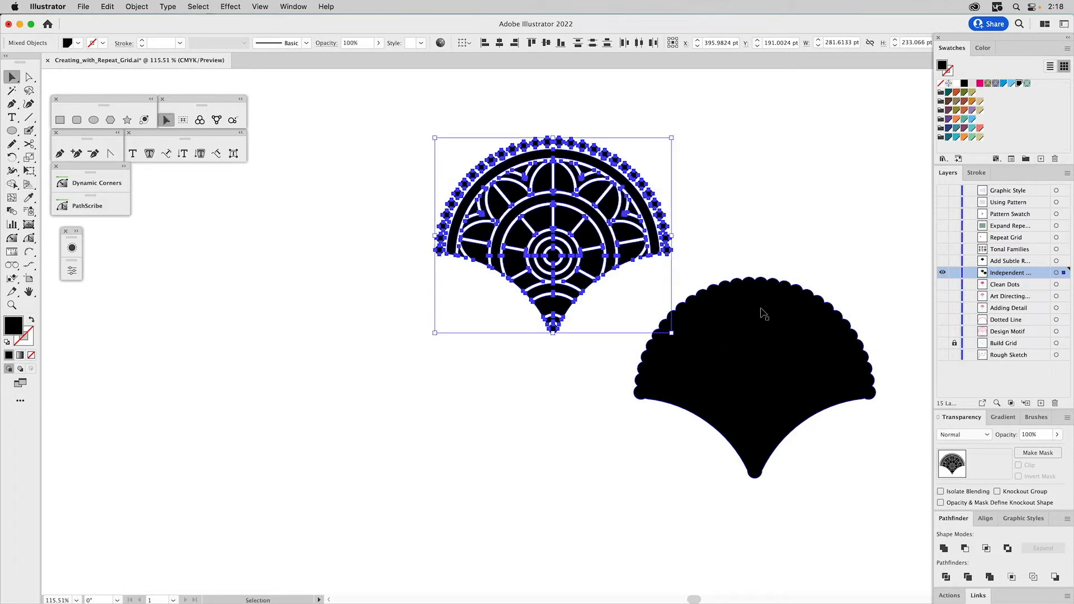
click(764, 313)
key(Delete)
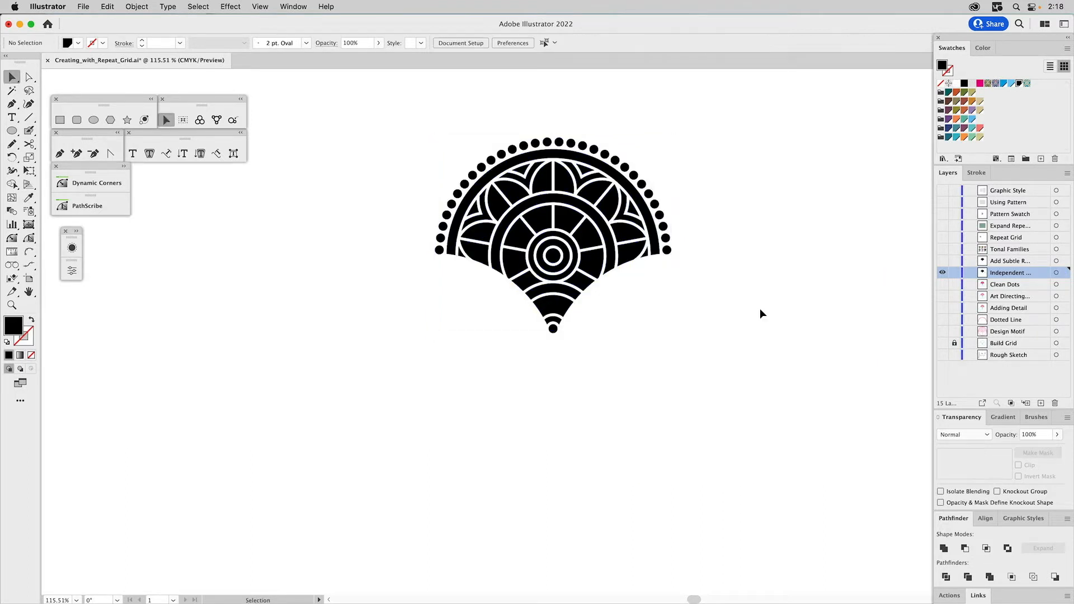
- Examine the black motif's petal corners up close, toggling the Add Subtle R... layer to compare sharp and rounded corners
click(12, 306)
drag(499, 136, 611, 251)
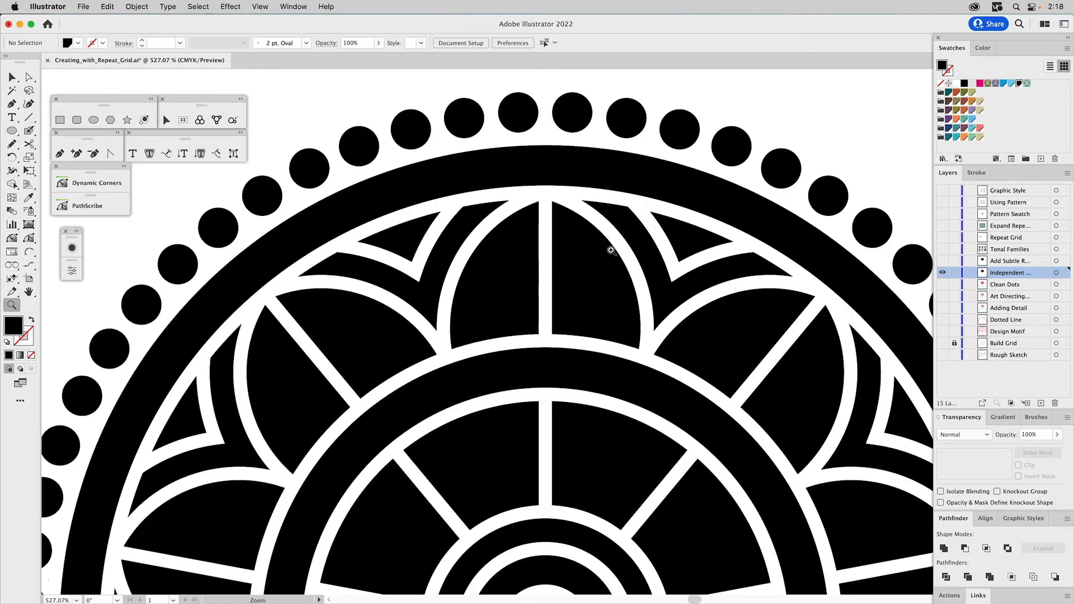
key(v)
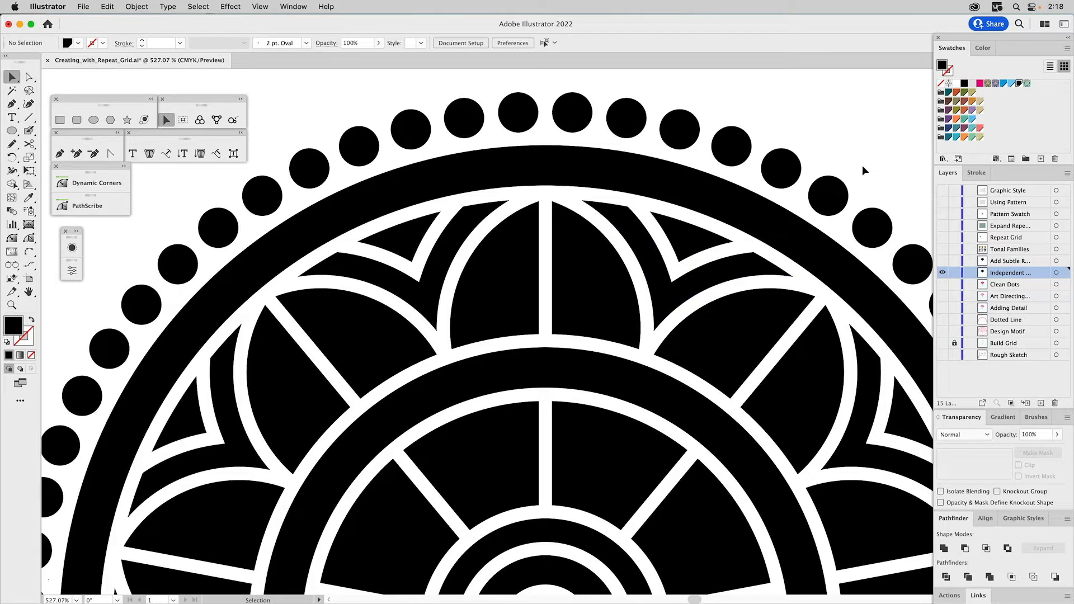
click(944, 261)
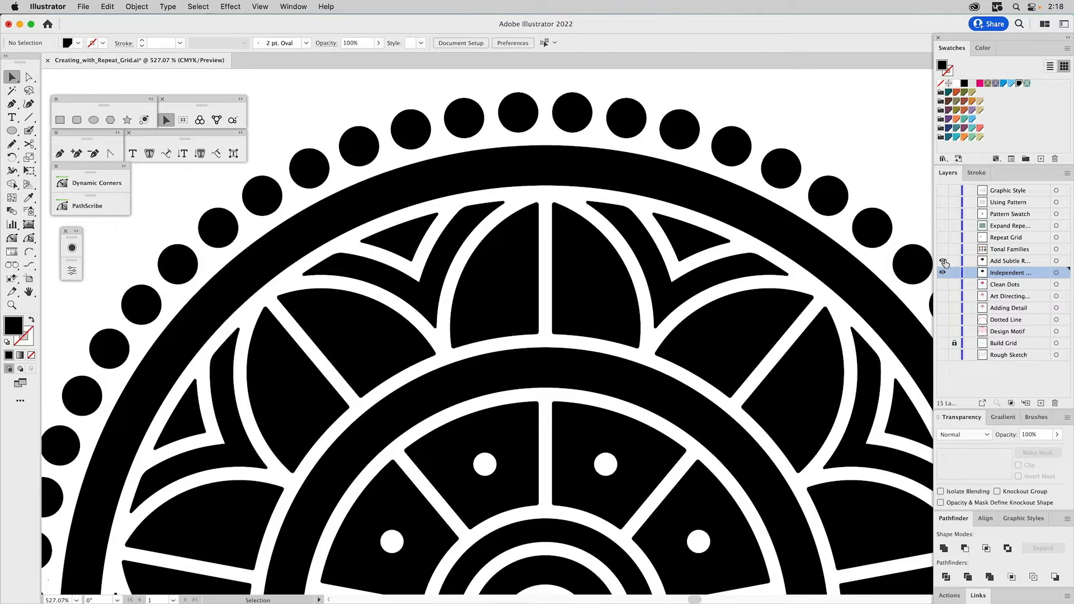
click(944, 262)
click(944, 261)
click(944, 261)
click(943, 261)
click(943, 261)
click(944, 262)
click(943, 261)
click(943, 262)
drag(591, 436, 579, 232)
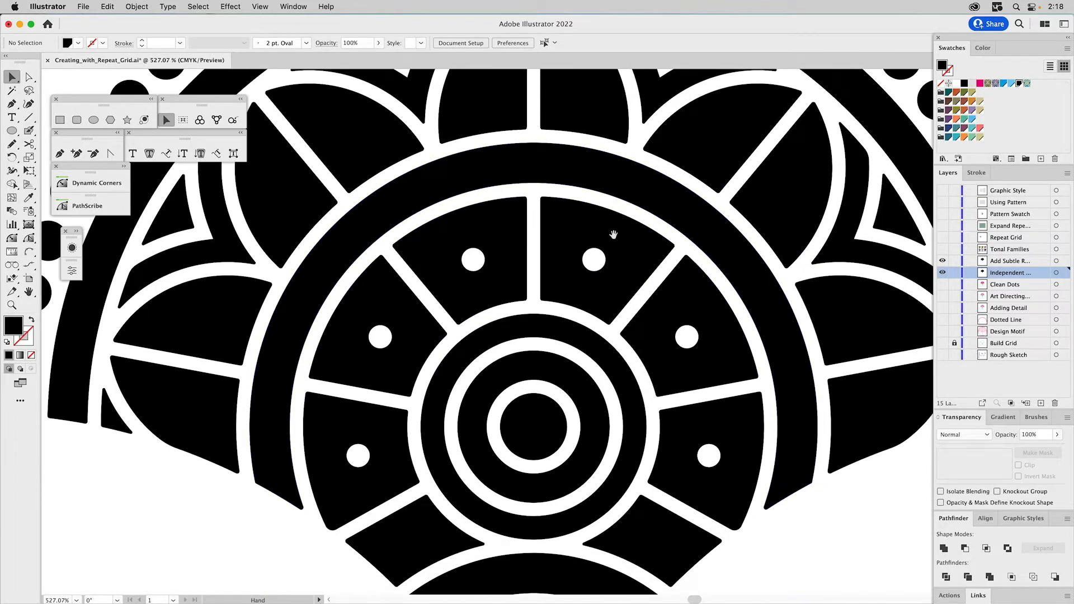
scroll(730, 170, up, 5)
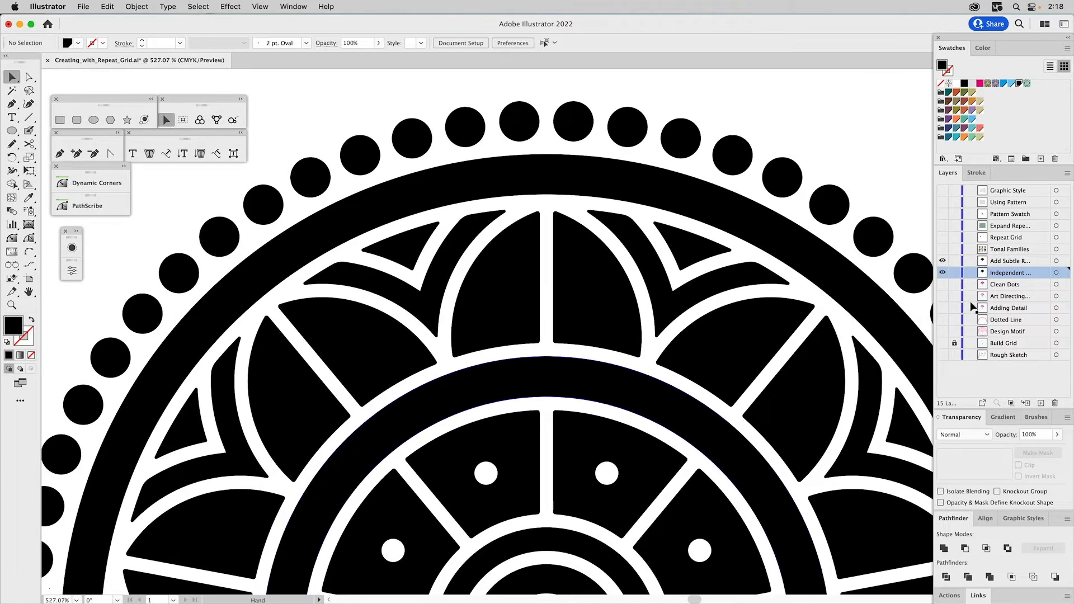
- Hide the Add Subtle R... layer so that only the Independent layer's motif is shown
click(942, 272)
click(942, 260)
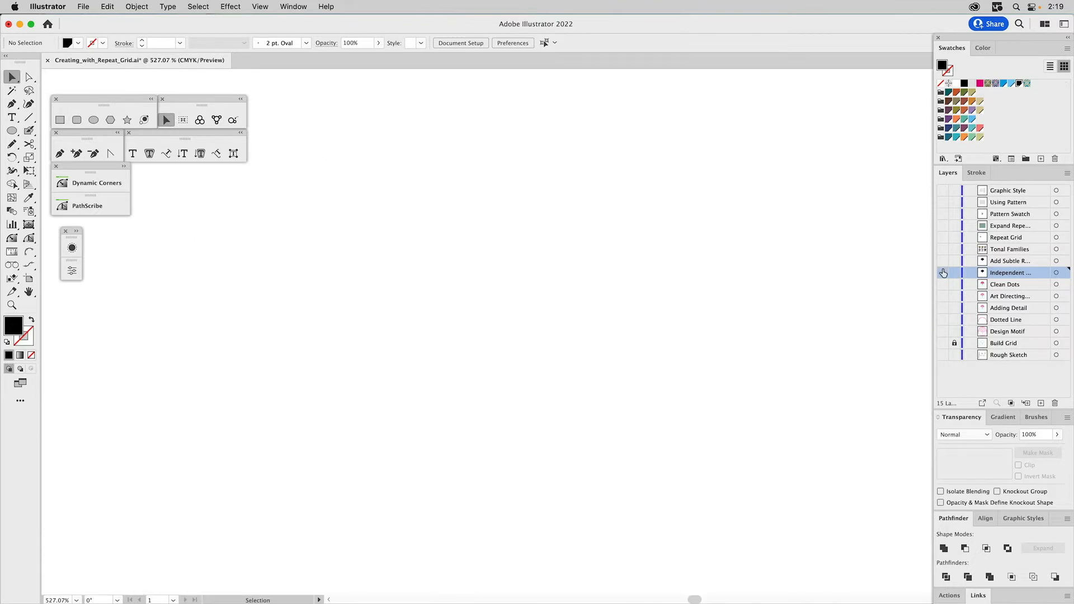
click(943, 272)
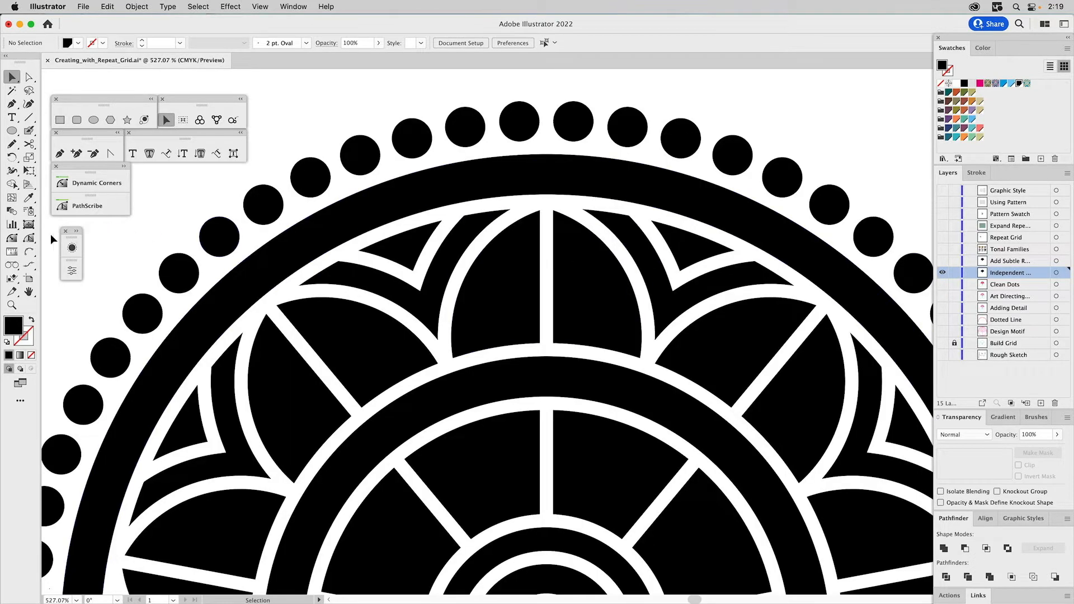
- Round the upper tip of the wing-shaped piece left of the center petal to about 0.45 pt, and deselect it
key(a)
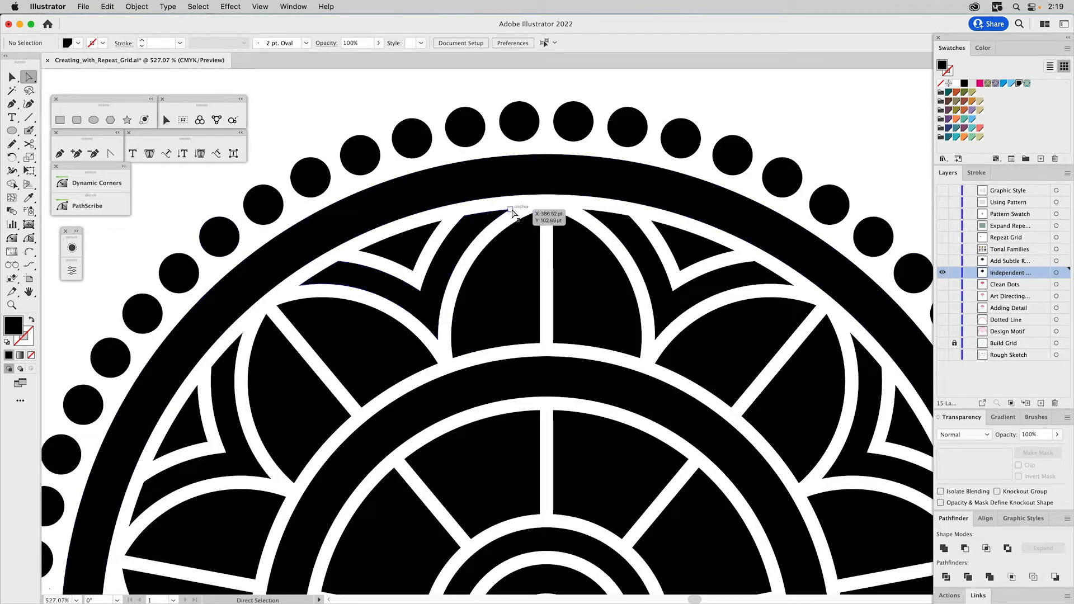
click(511, 210)
drag(503, 218, 508, 224)
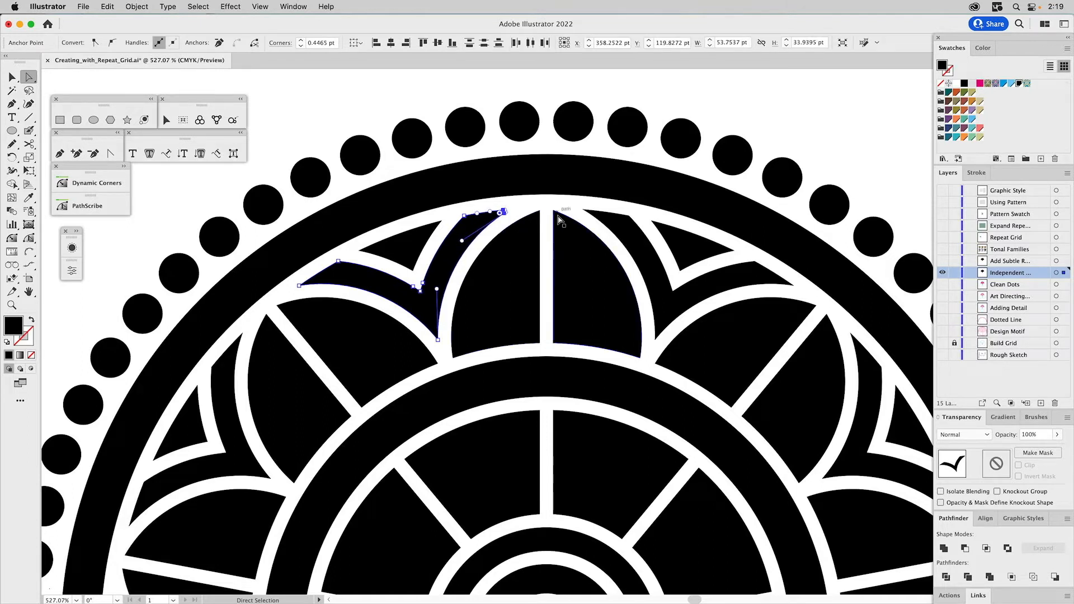
click(548, 88)
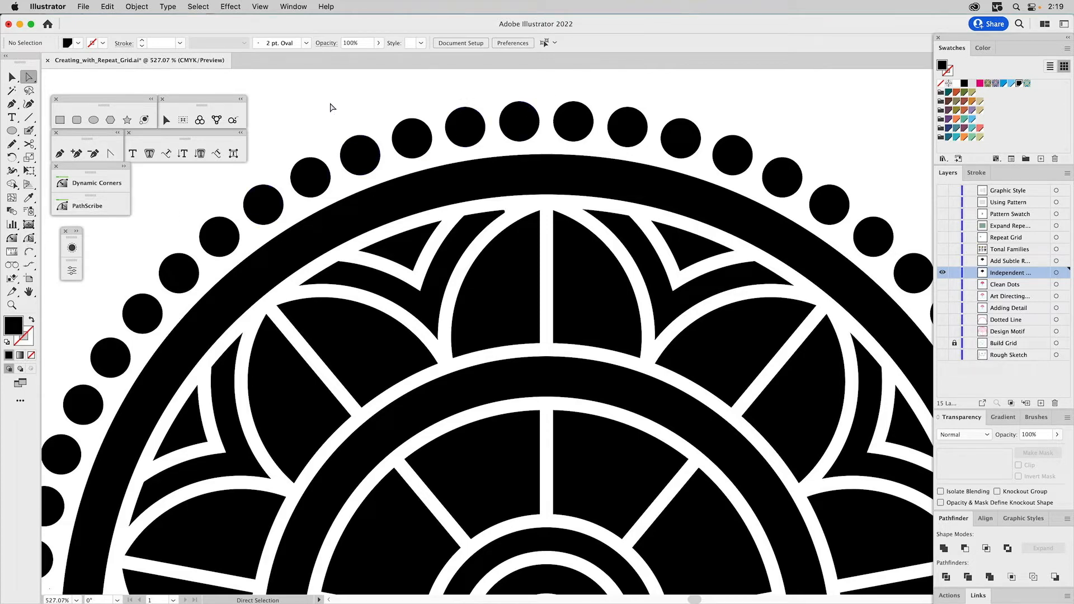
- With the Dynamic Corners tool, round the upper tip of the wing-shaped piece right of the center petal to 0.493 pt
key(v)
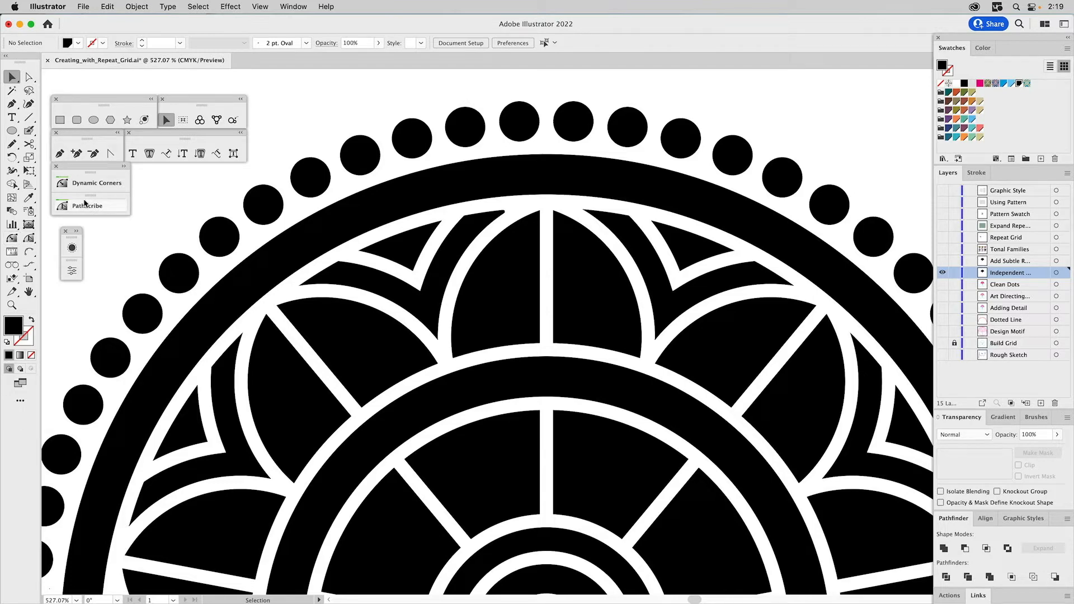
click(125, 167)
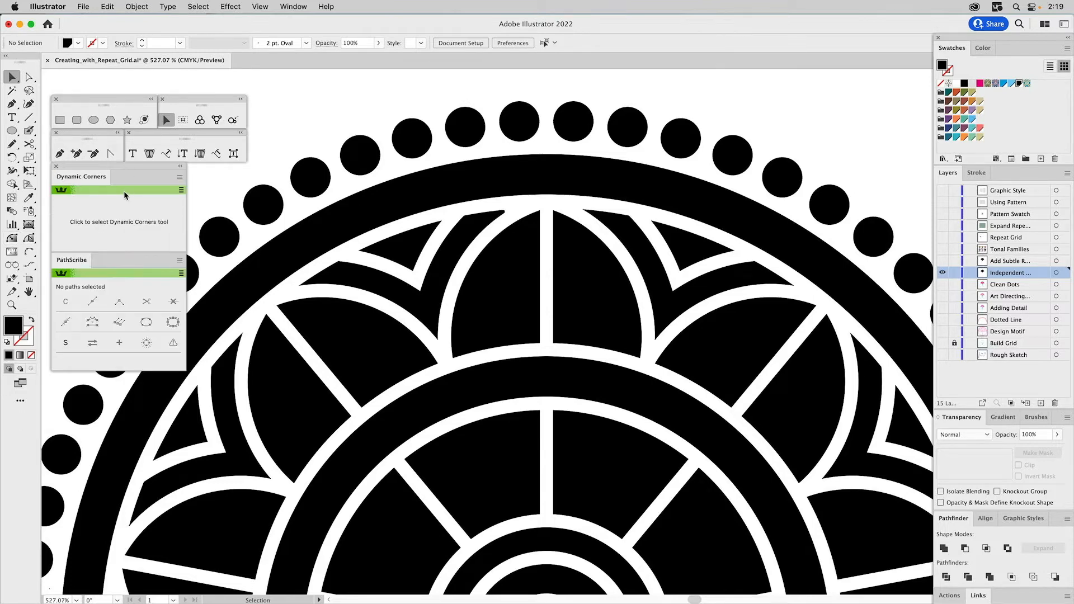
click(13, 238)
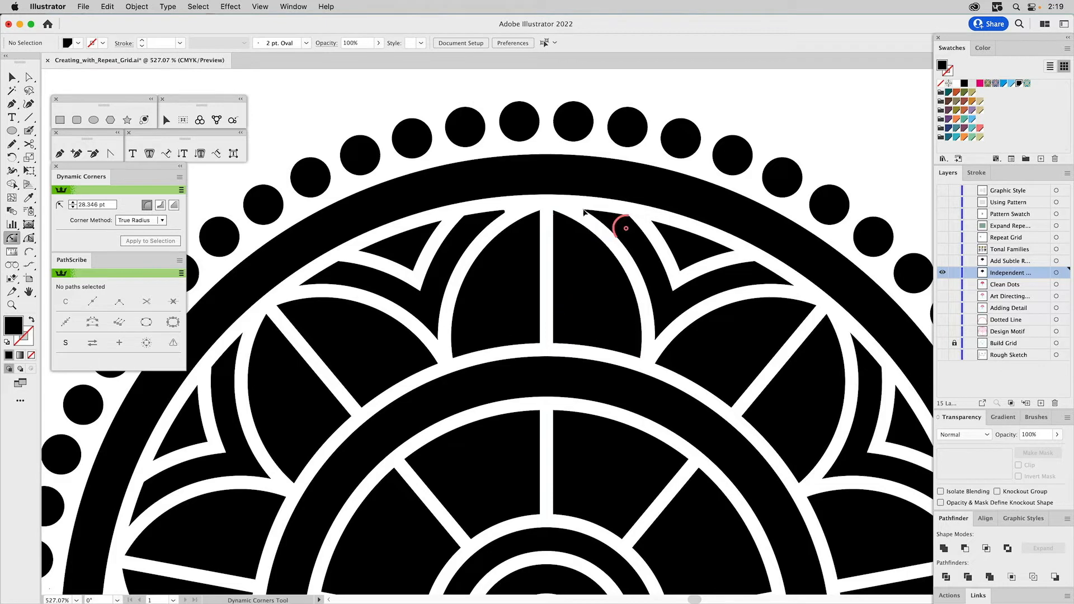
drag(585, 214, 587, 215)
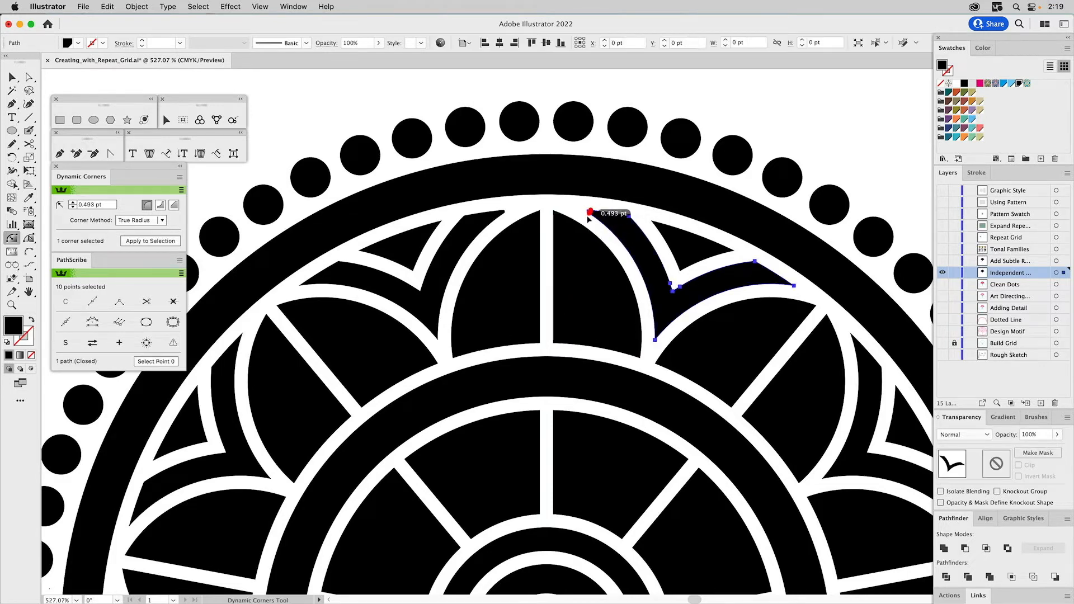
- Round the adjacent triangle's two outer corners to 0.493 pt, the wing's far tip, and the wing's two blunt outer corners to 3.177 pt
shift+click(654, 223)
shift+click(737, 252)
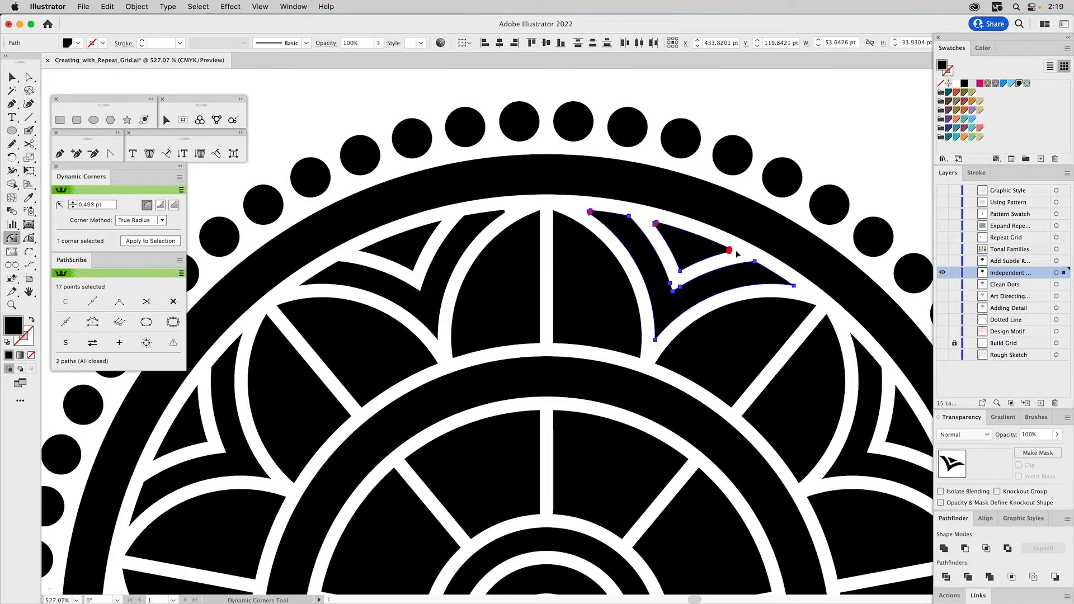
shift+click(795, 287)
drag(635, 221, 625, 233)
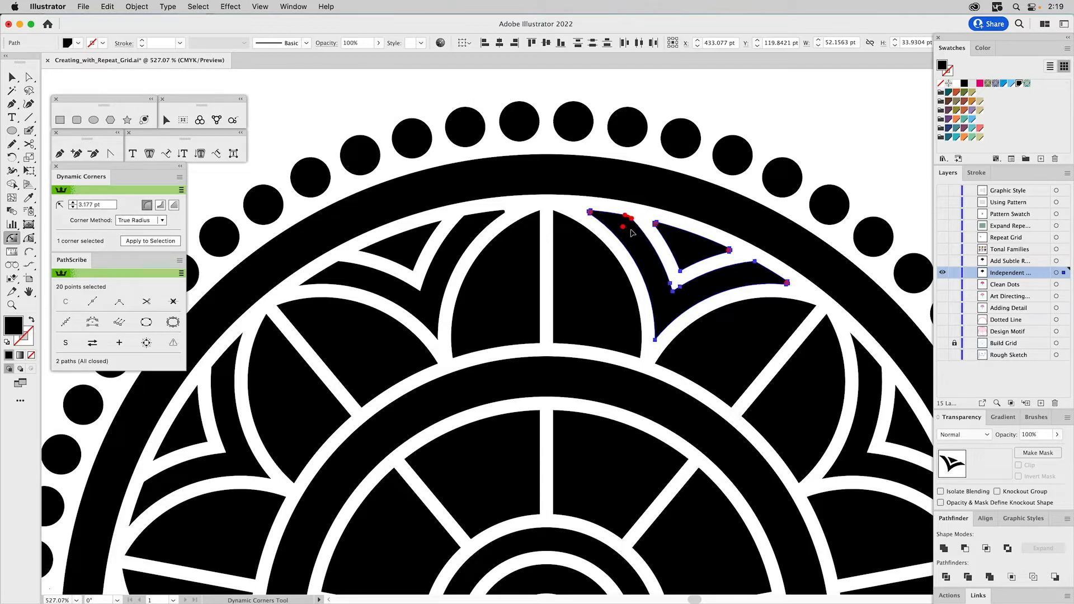
shift+click(755, 262)
- Round the right half-petal's top corner to 0.802 pt, its two bottom corners, and the wing's lower corner to 0.427 pt; deselect everything
click(555, 214)
drag(566, 215, 567, 216)
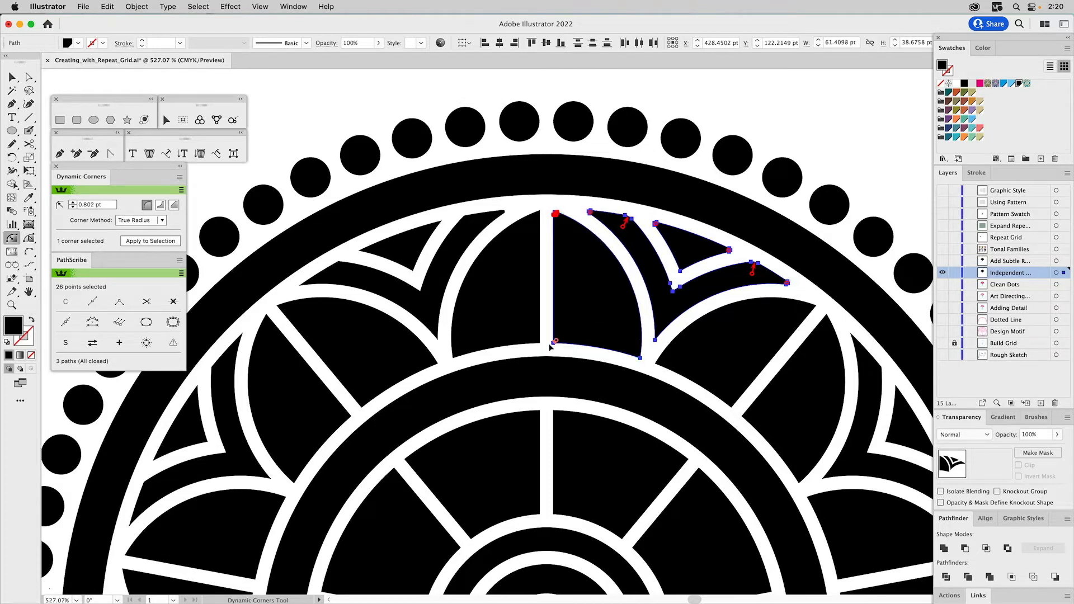
click(556, 343)
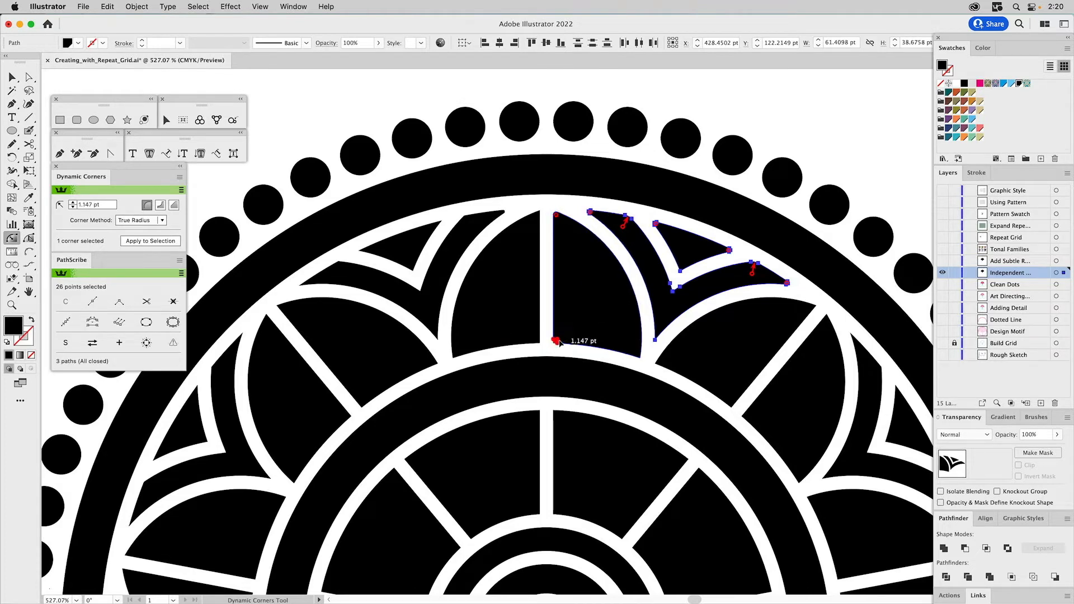
click(641, 351)
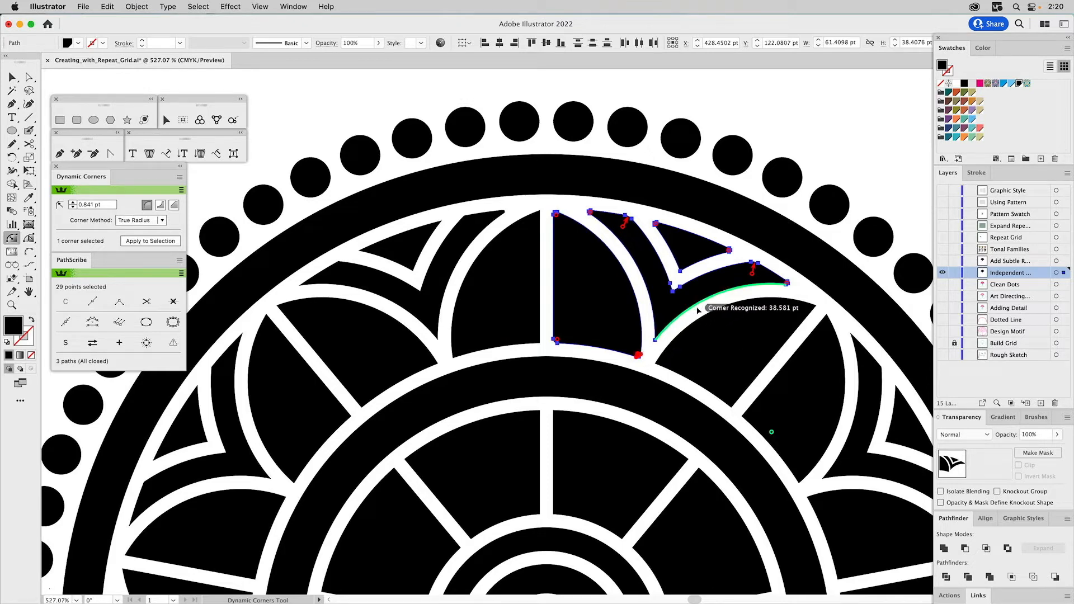
click(657, 336)
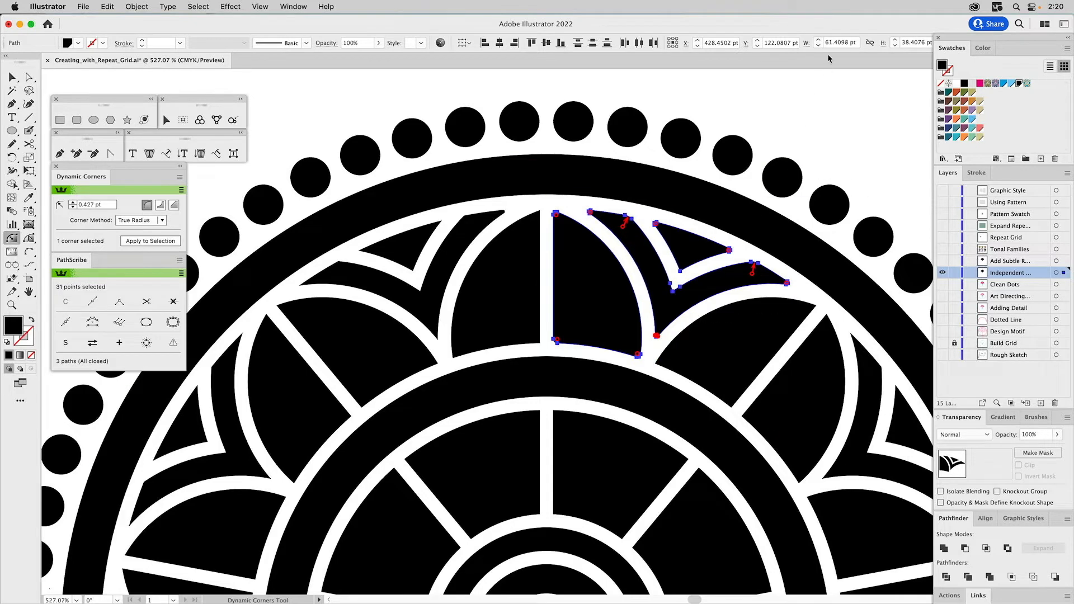
key(v)
click(784, 109)
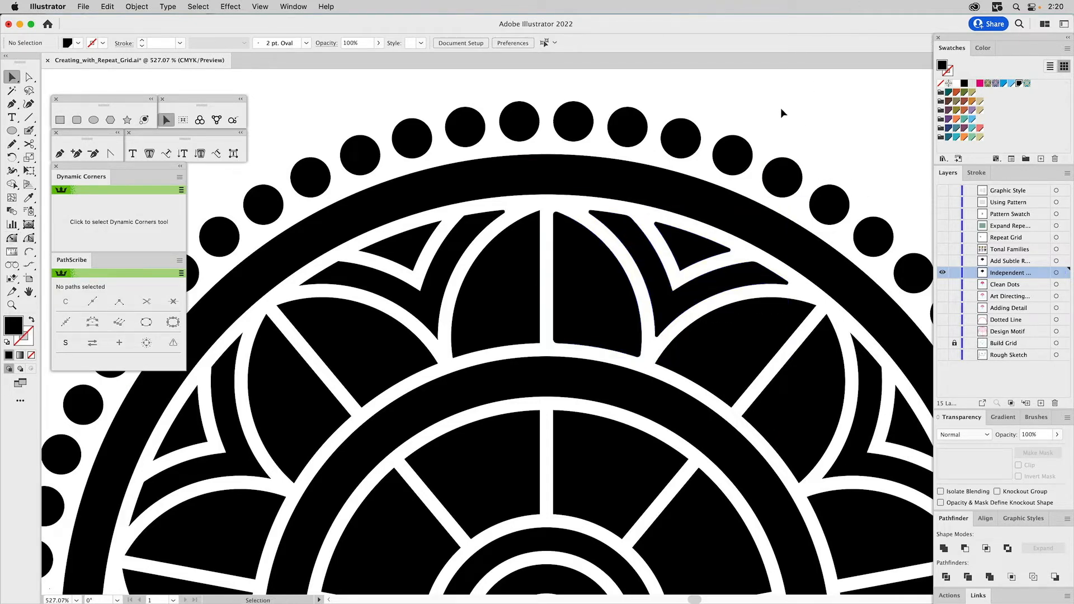
key(super+0)
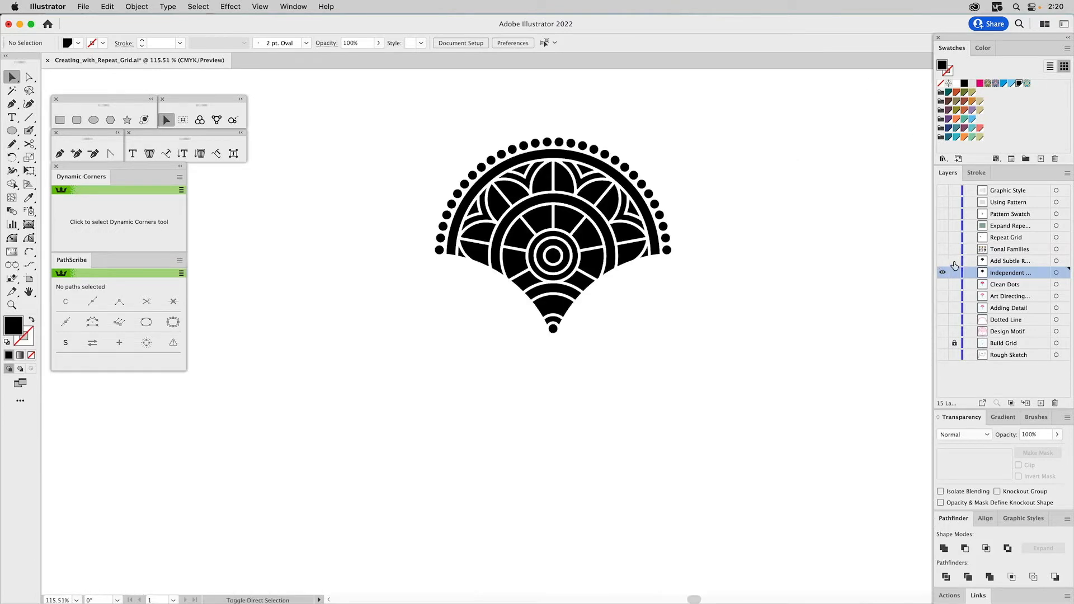
- Show the Tonal Families layer, hide the Independent shapes layer, and make Tonal Families active for work on the black motif
click(942, 249)
click(942, 273)
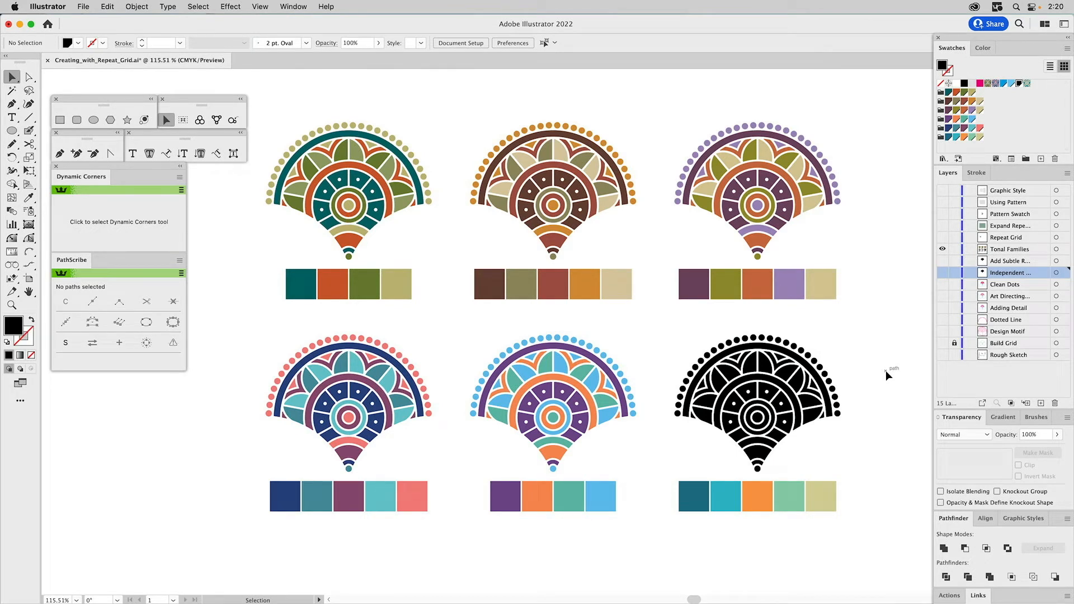
key(z)
drag(642, 315, 890, 547)
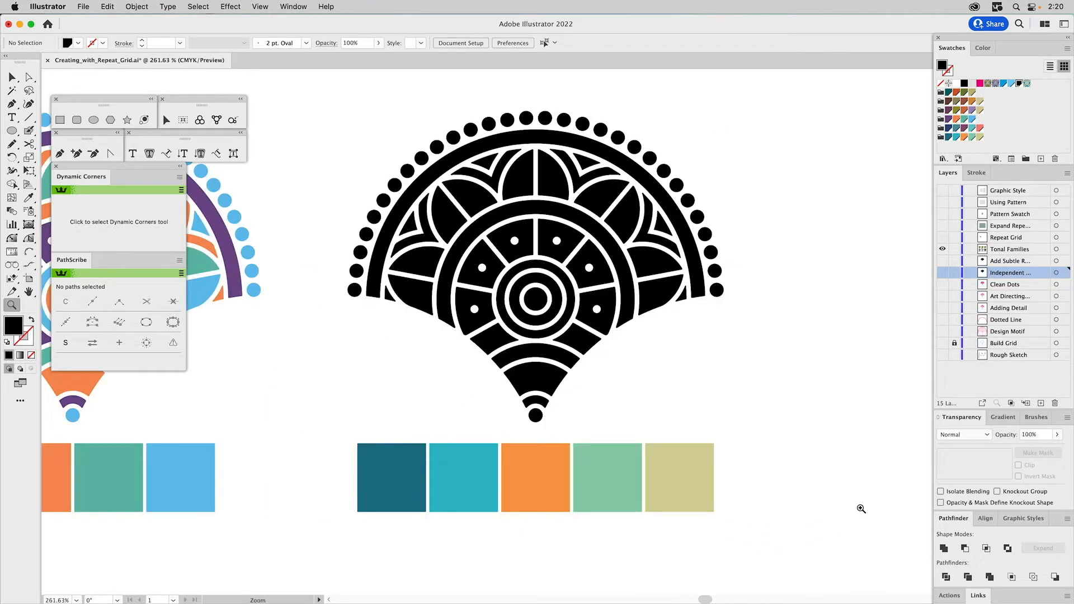
key(v)
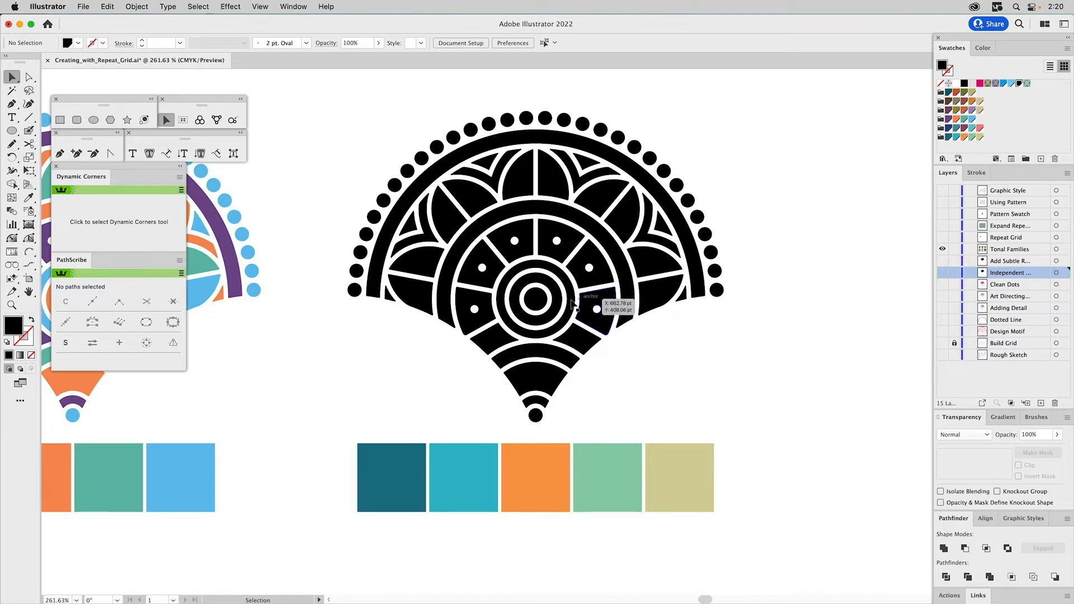
drag(743, 464, 317, 531)
click(342, 447)
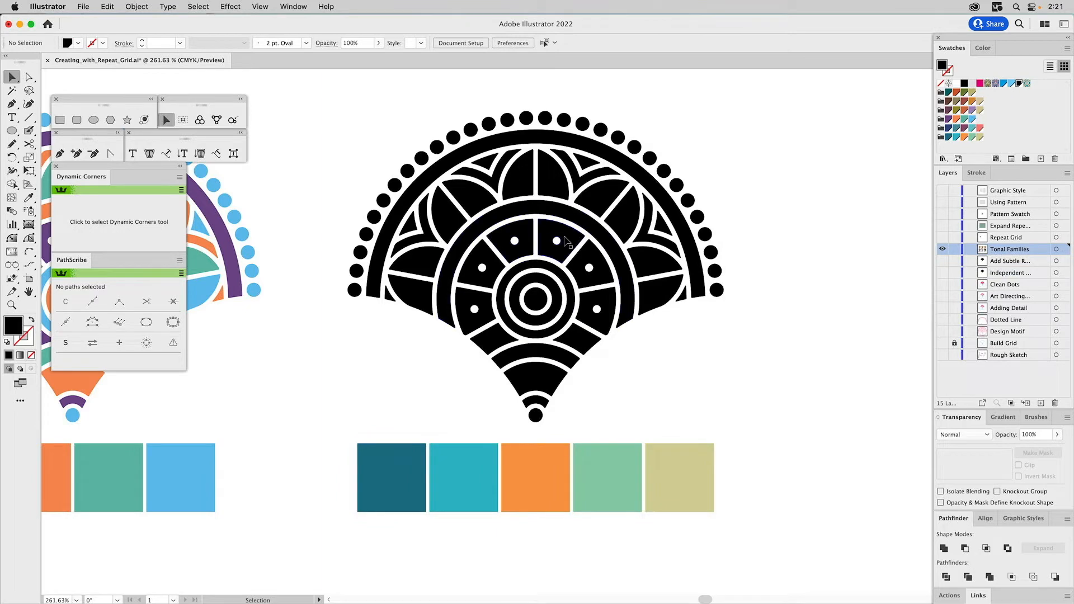
- Fill the eight ring segments around the black motif's center with the dark teal sampled from its palette
click(570, 242)
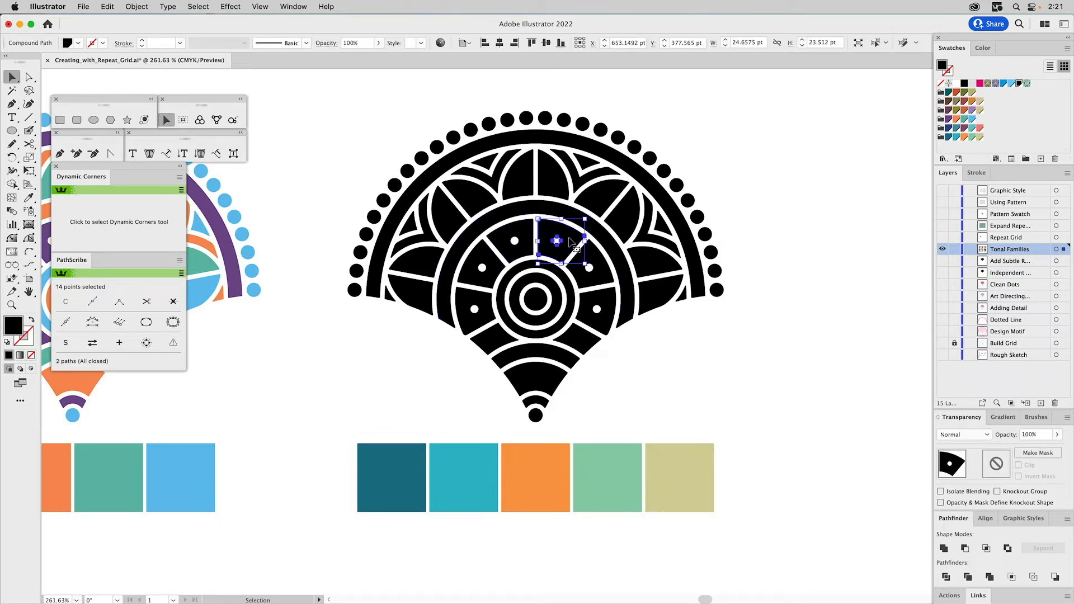
shift+click(502, 239)
shift+click(472, 276)
shift+click(469, 311)
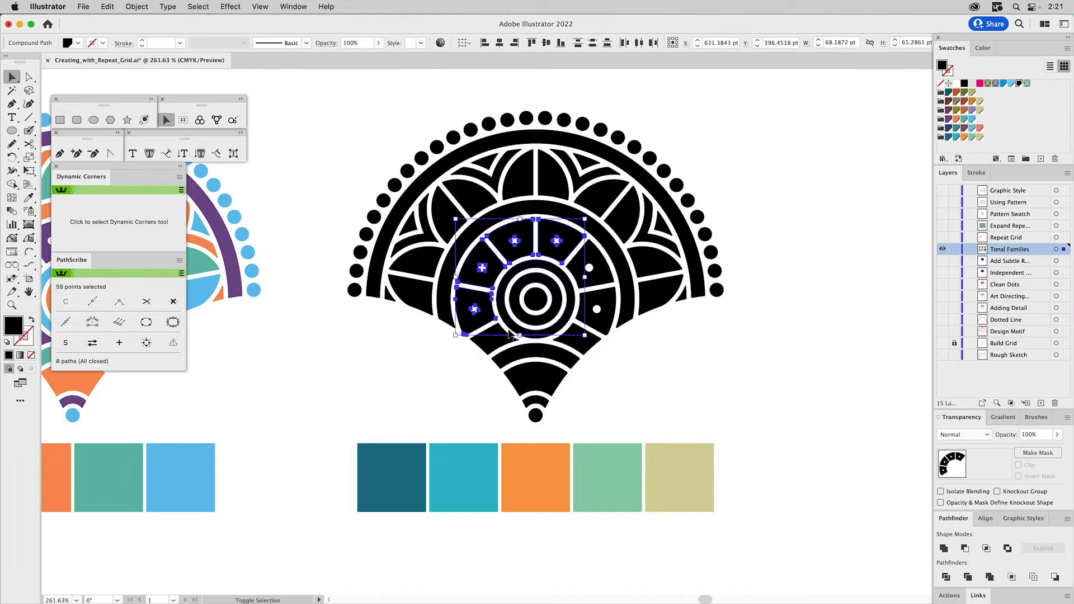
shift+click(497, 335)
shift+click(573, 337)
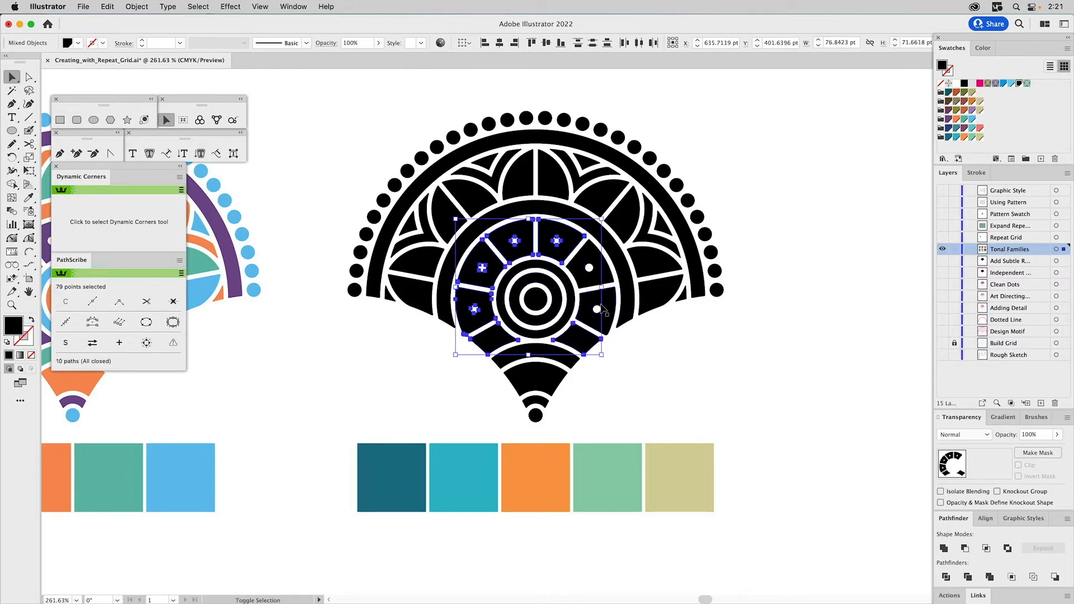
shift+click(597, 301)
shift+click(589, 280)
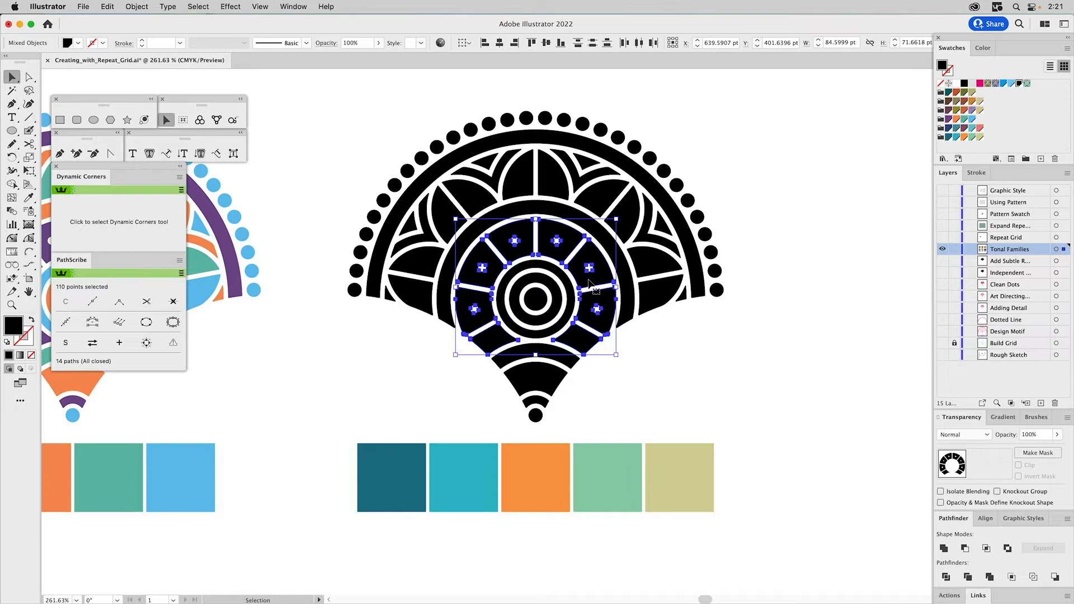
key(i)
click(402, 453)
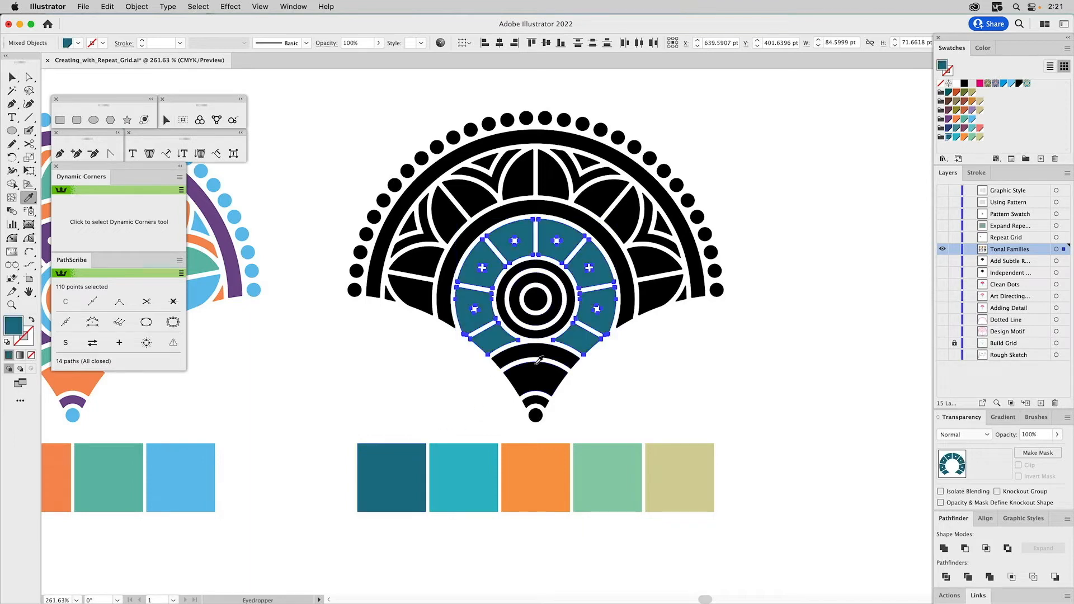
key(v)
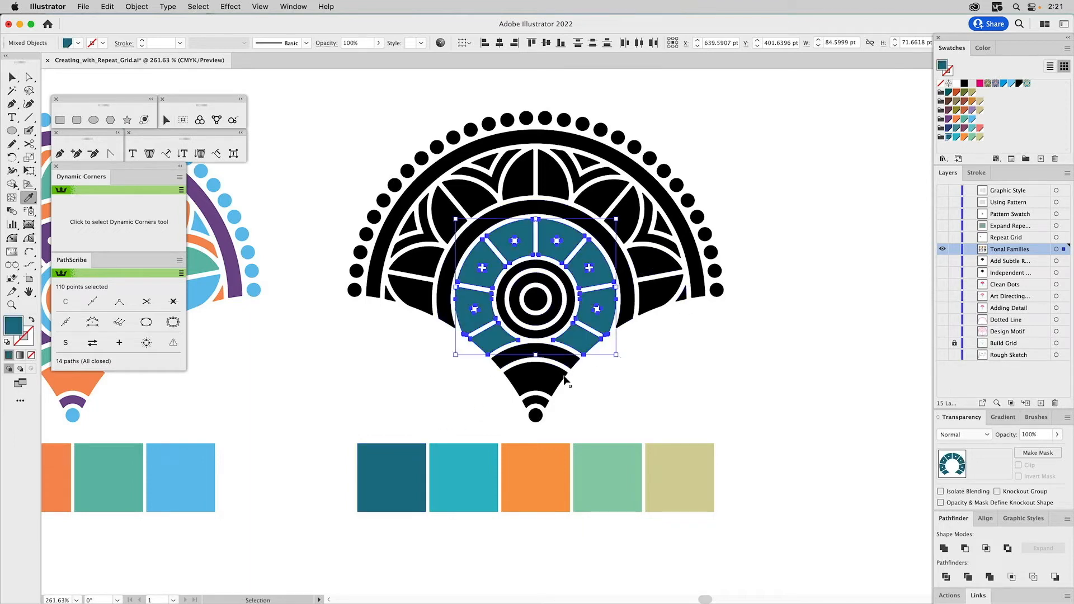
- Fill the small arc above the bottom dot and the large outer arch with the palette's dark teal, and deselect
click(542, 401)
key(i)
click(392, 475)
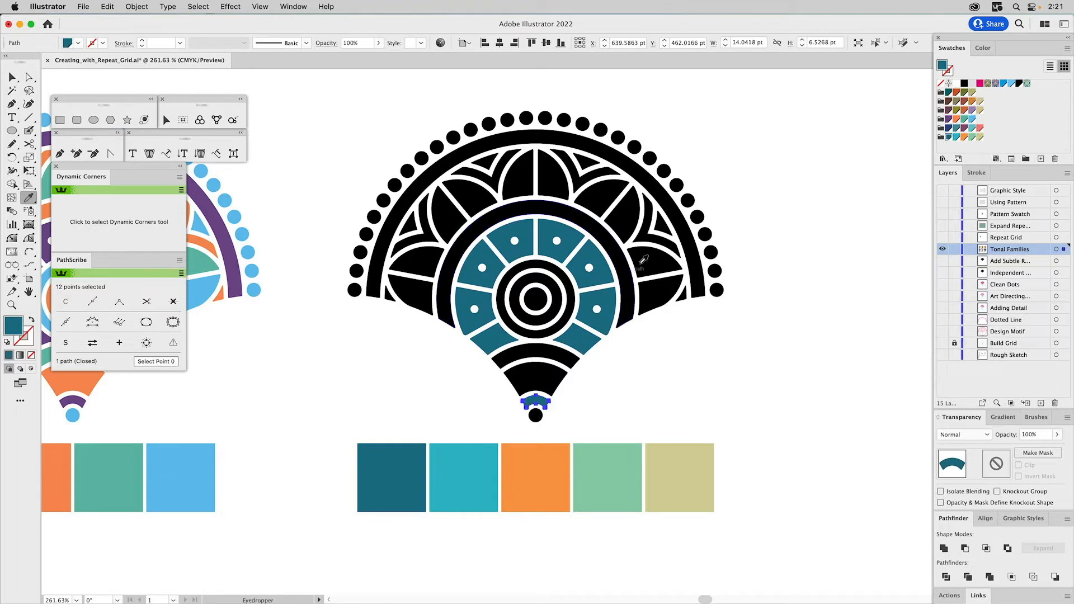
super+click(681, 222)
click(404, 457)
key(v)
click(729, 372)
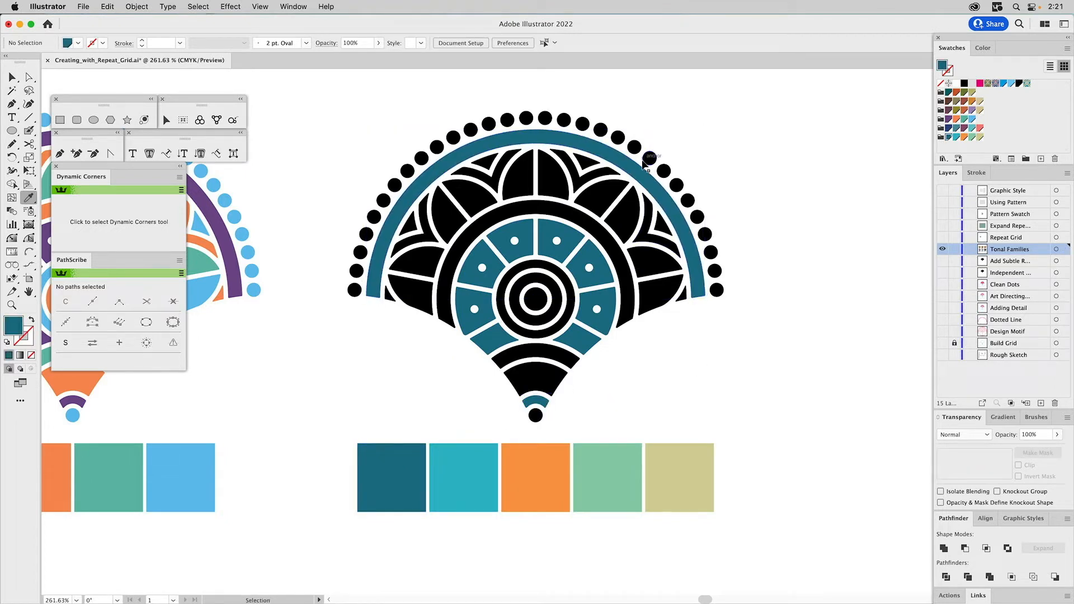
- Fill the ring just inside the dark teal segments and the left half of all five petals with the palette's light green; deselect
click(534, 267)
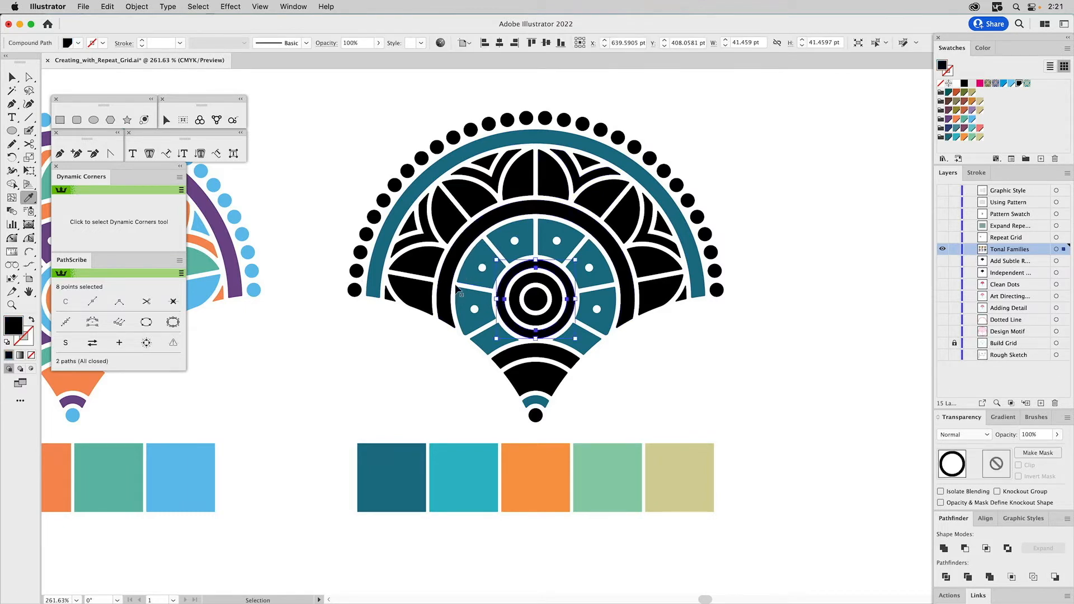
shift+click(414, 297)
shift+click(449, 229)
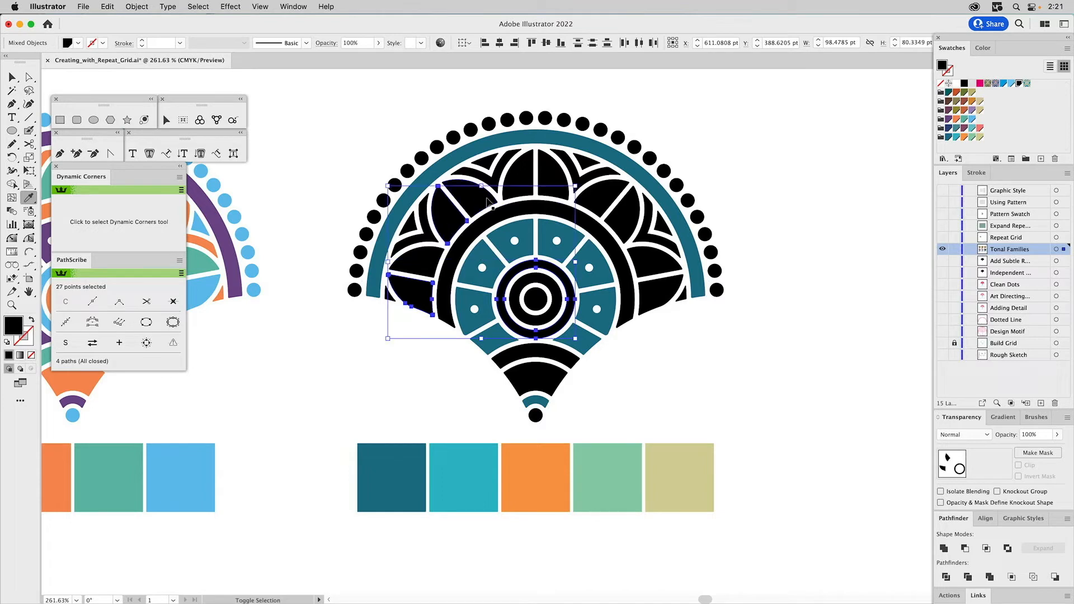
shift+click(525, 179)
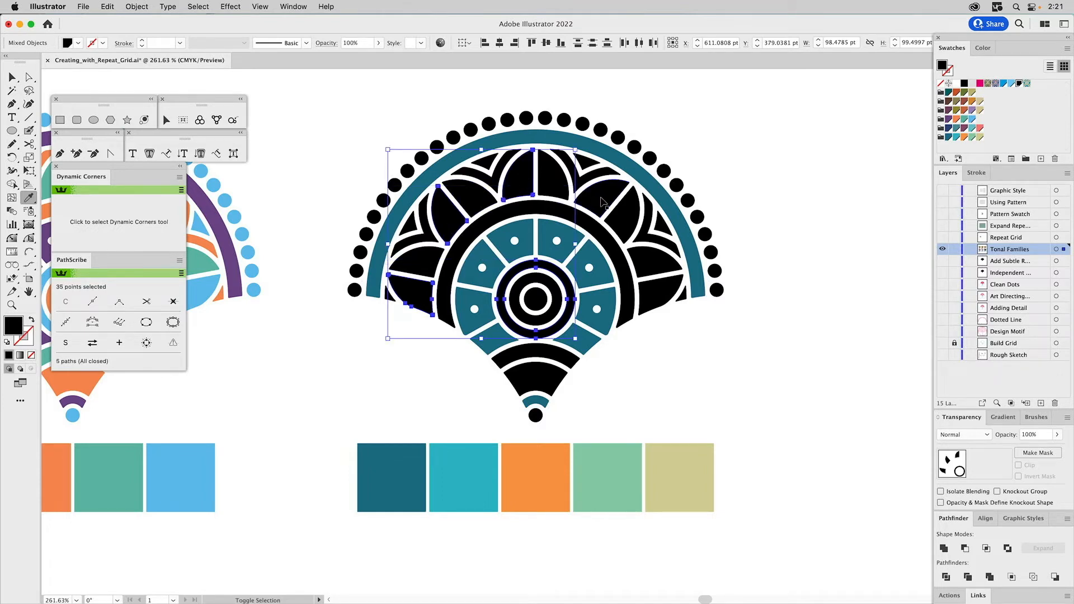
shift+click(605, 199)
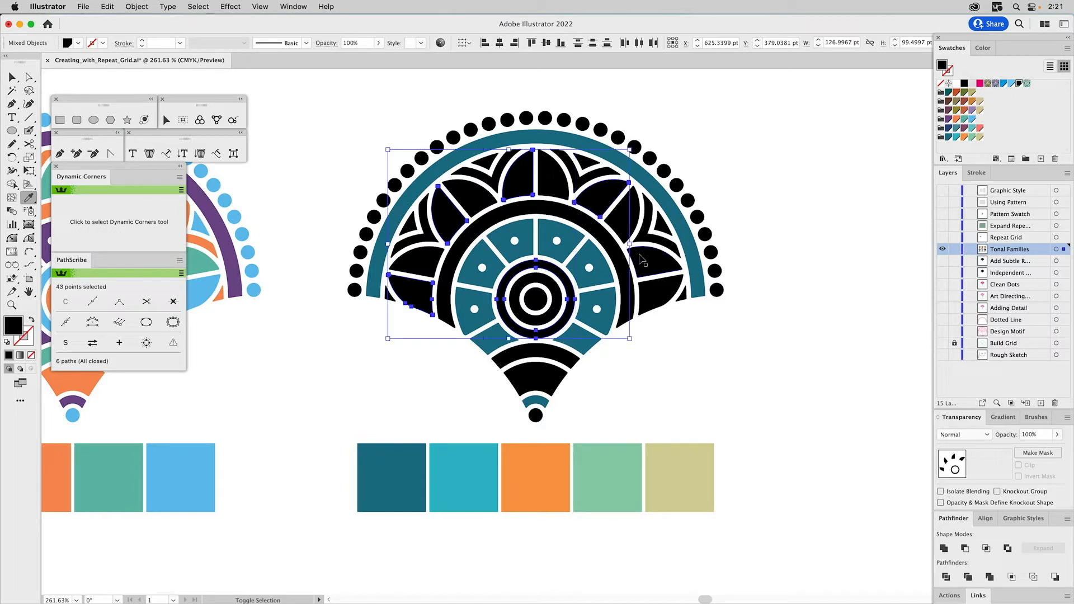
shift+click(644, 272)
click(614, 460)
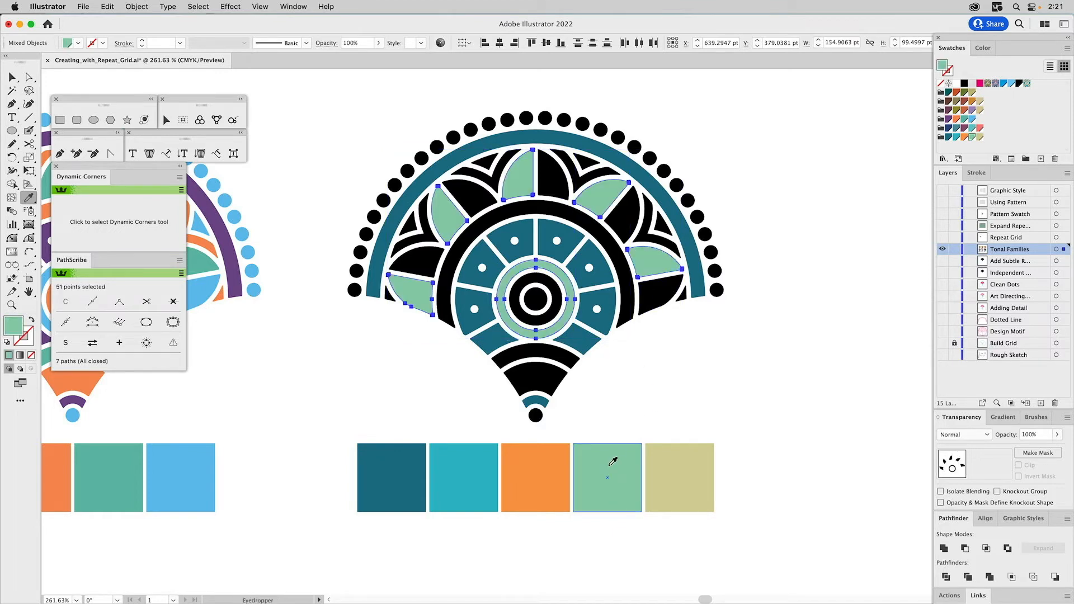
super+click(716, 363)
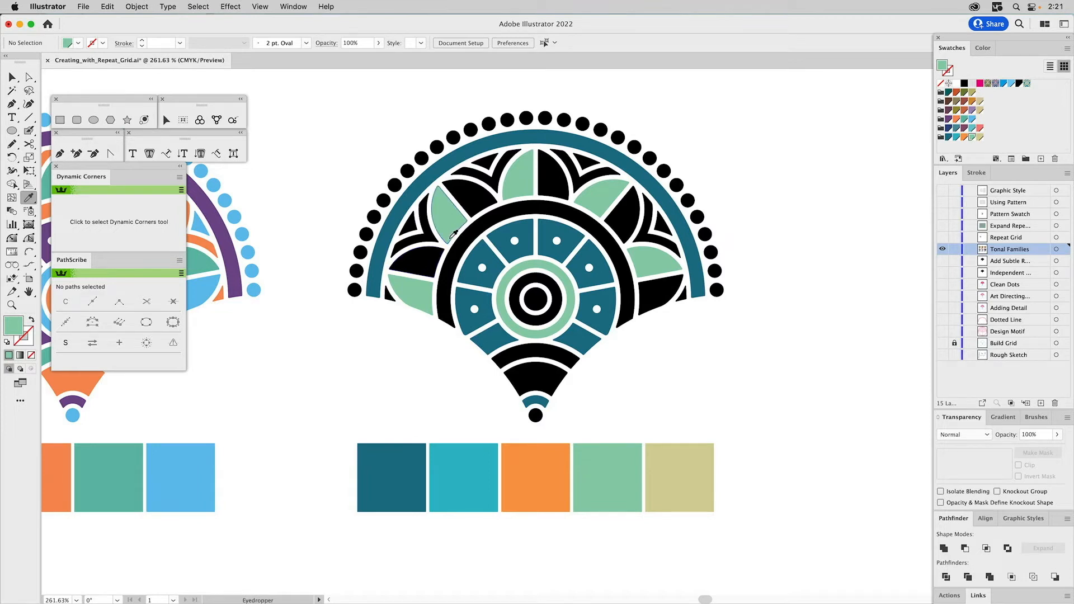
- Fill the remaining black half of each of the five petals with the palette's khaki
super+click(428, 257)
shift+super+click(478, 200)
shift+super+click(555, 178)
shift+super+click(628, 221)
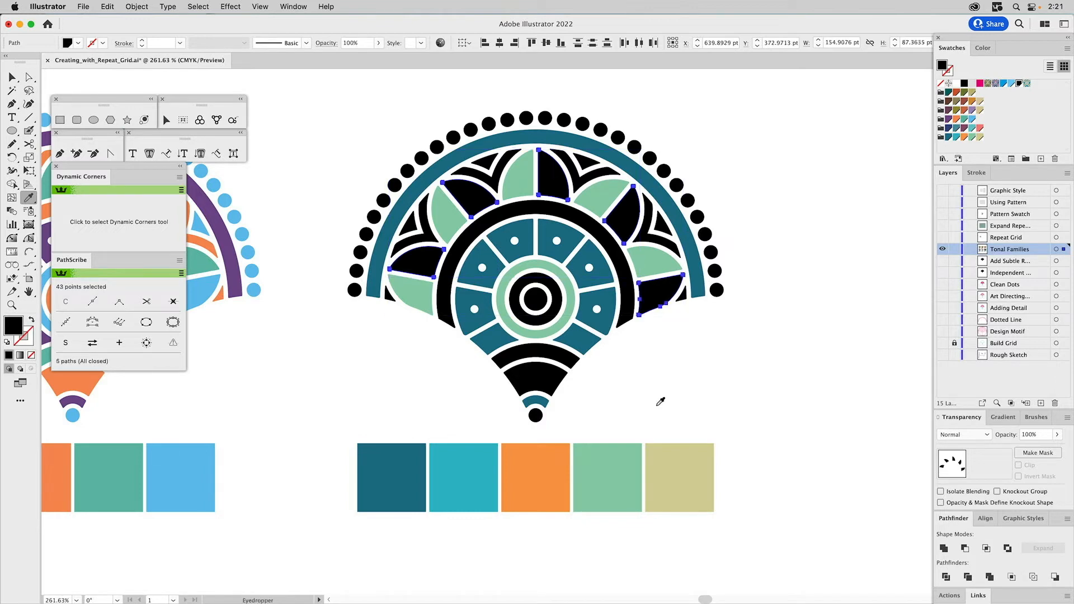
click(676, 471)
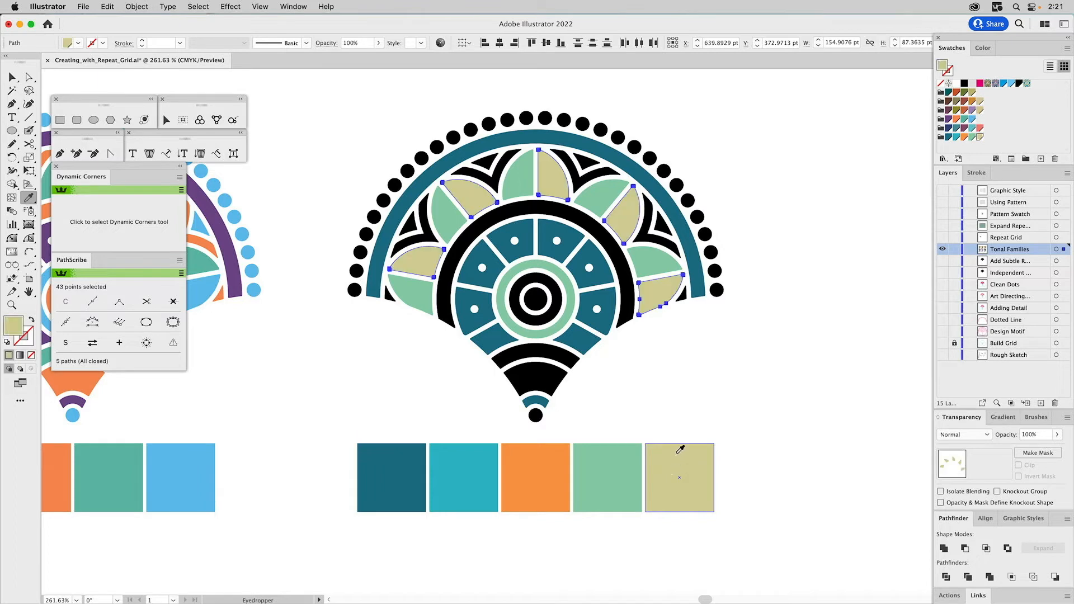
- Fill the arch beneath the petals and the wide wedge above the small bottom arc with the palette's bright turquoise
key(super)
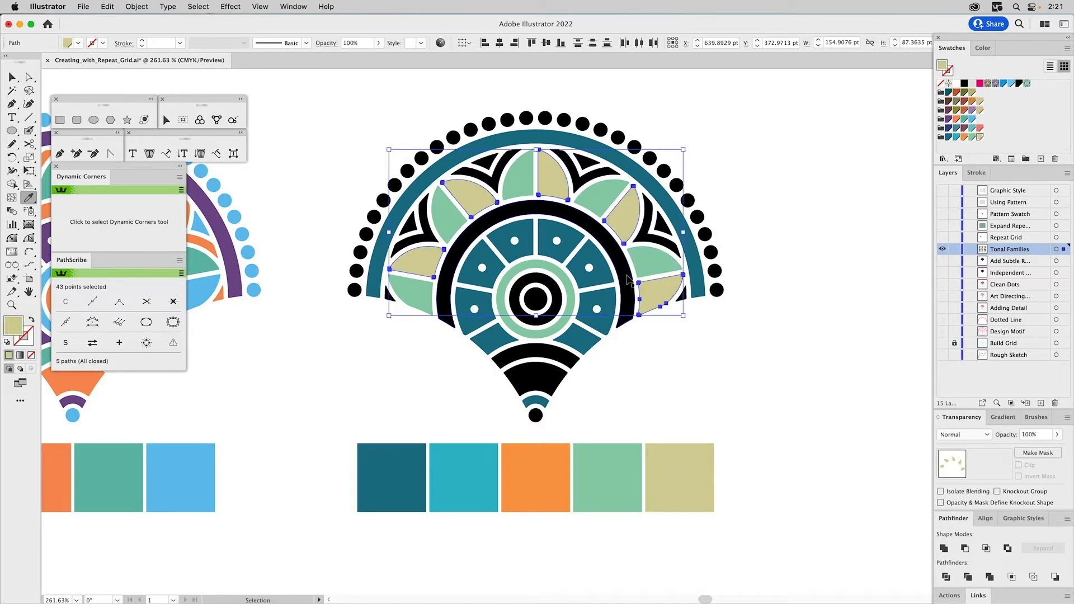
super+click(627, 278)
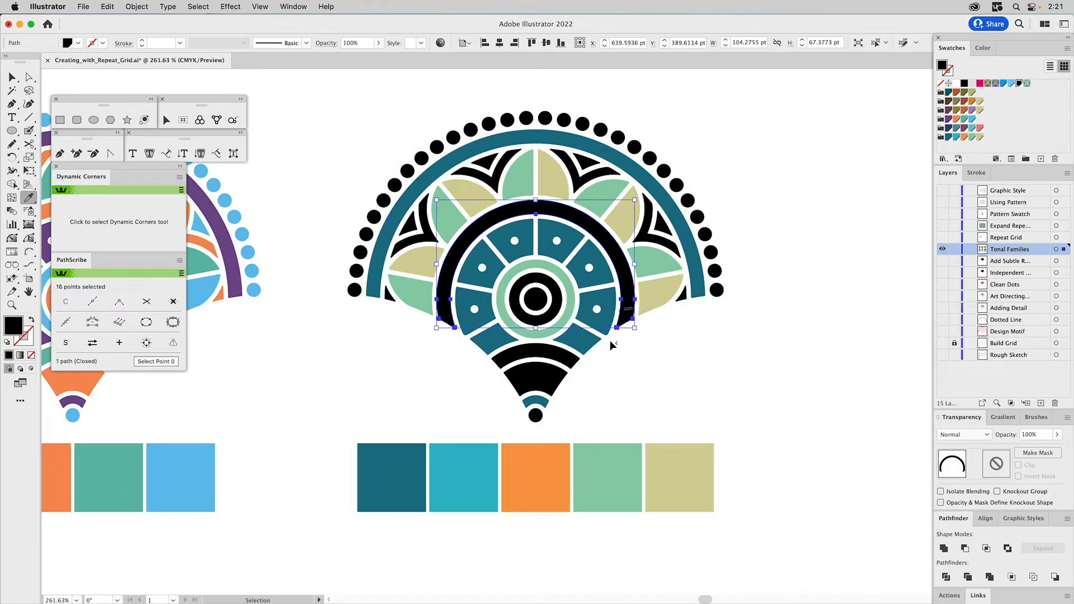
click(480, 454)
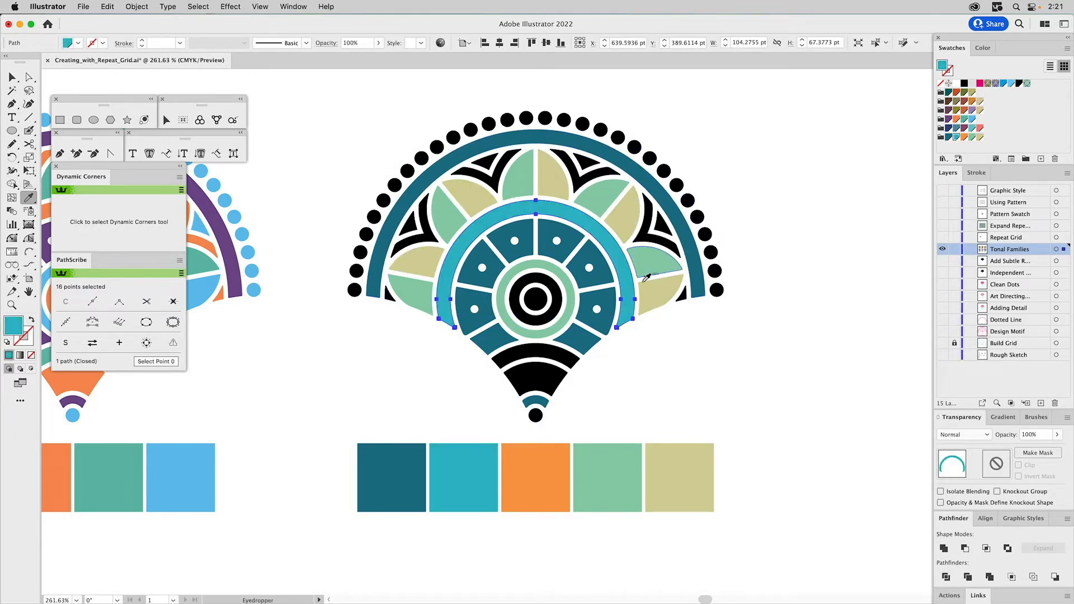
super+click(540, 380)
click(449, 471)
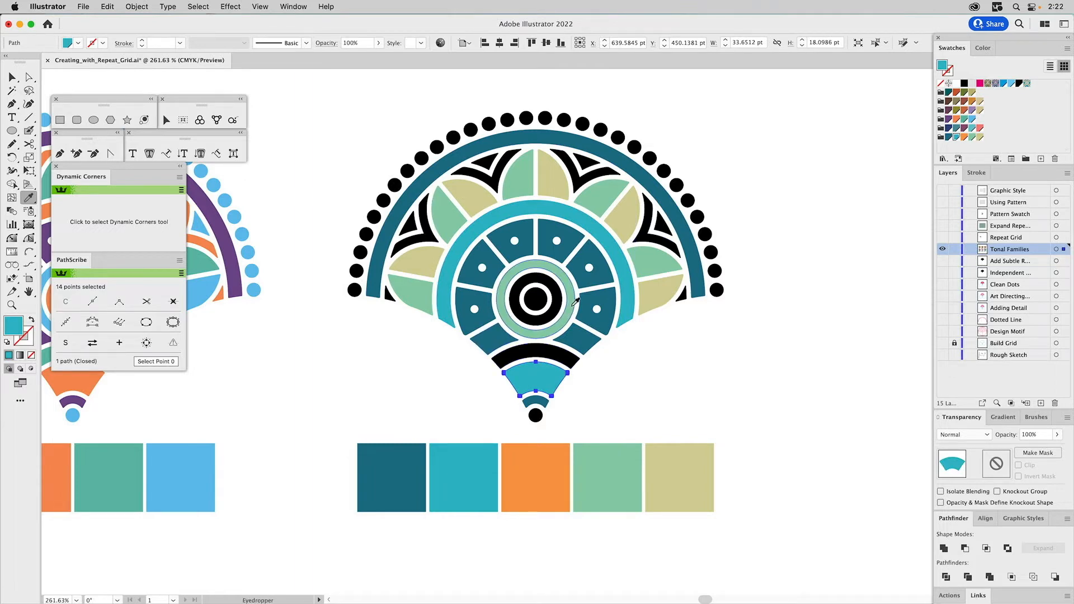
- Fill the curved band above the turquoise wedge, the center circle and the four winged pieces between the petals with orange
super+click(549, 352)
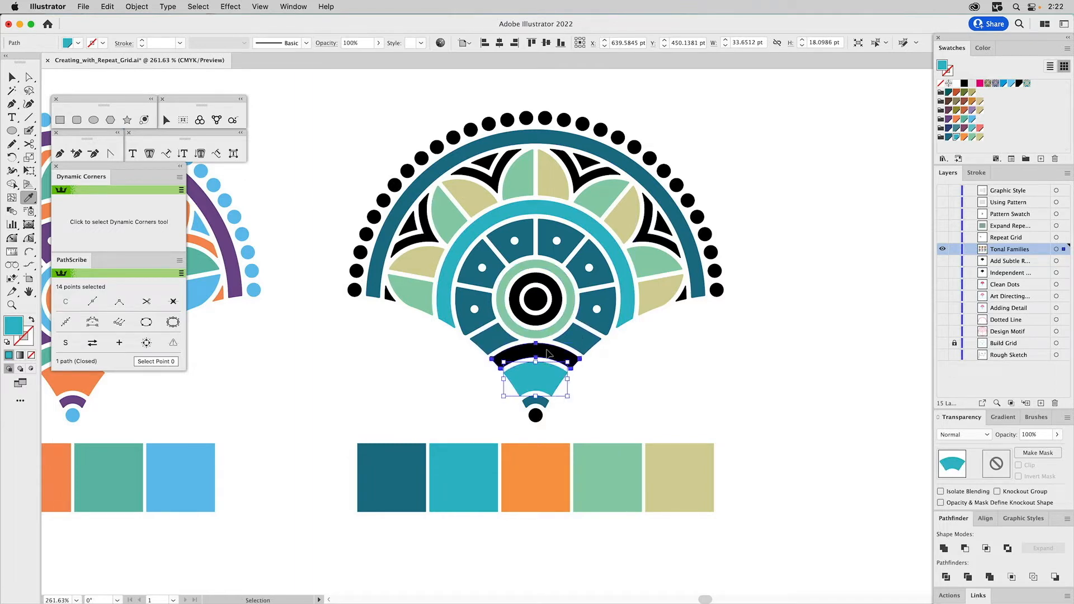
shift+super+click(539, 303)
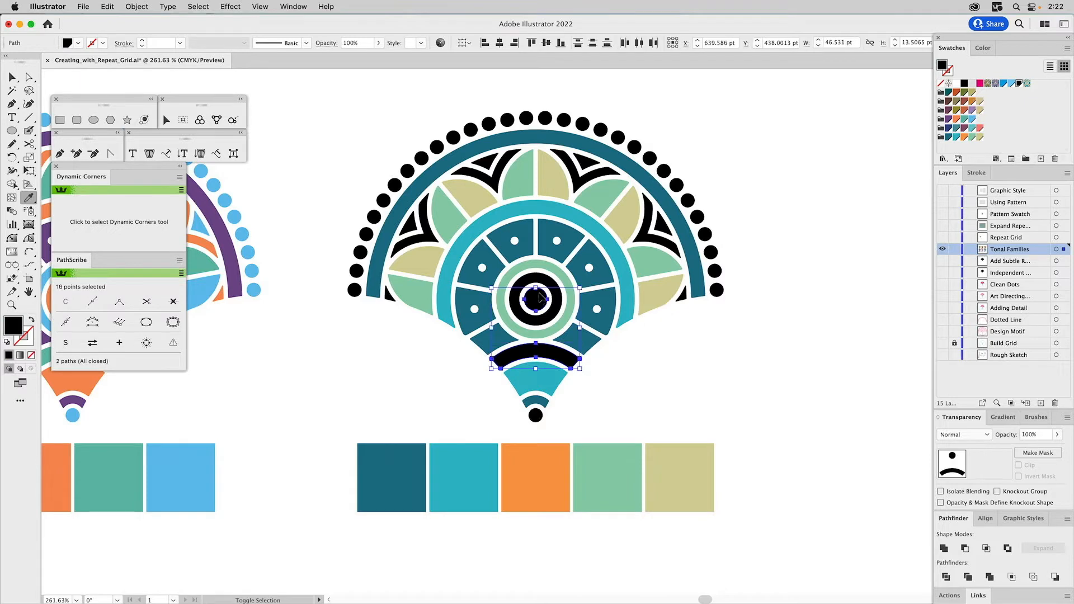
shift+super+click(580, 176)
shift+super+click(652, 237)
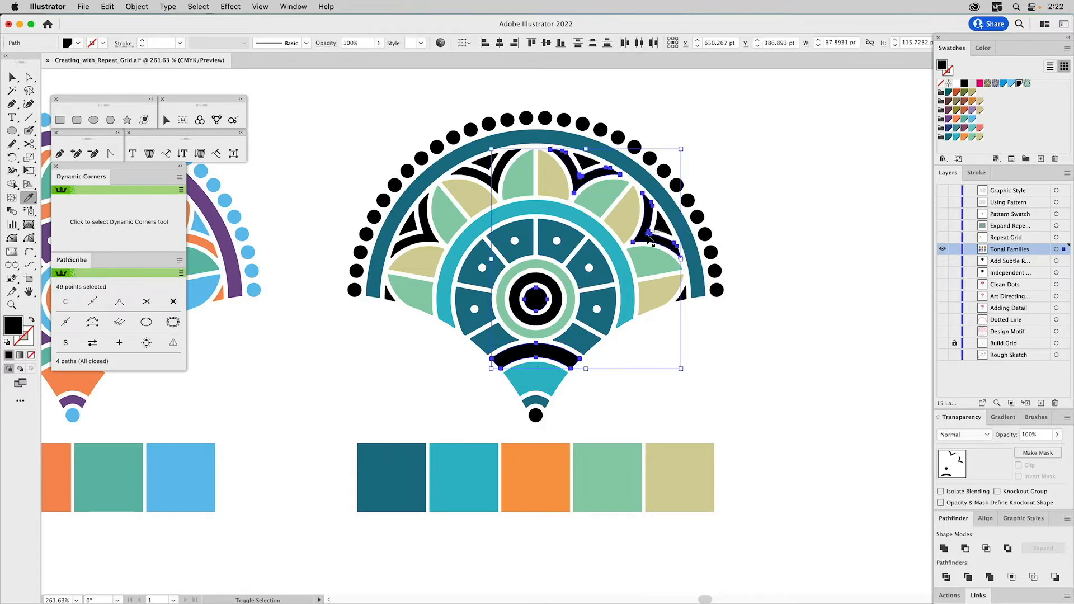
shift+super+click(490, 186)
shift+super+click(428, 229)
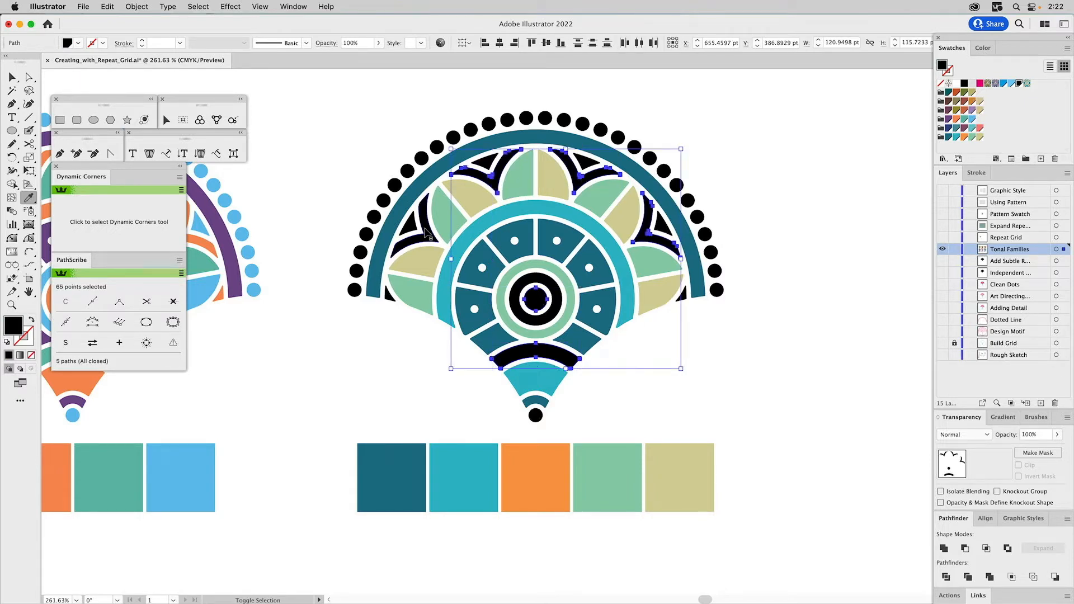
key(i)
click(529, 482)
- Fill the outer row of dots with the khaki sampled from a petal half, and deselect it
key(v)
click(546, 117)
key(i)
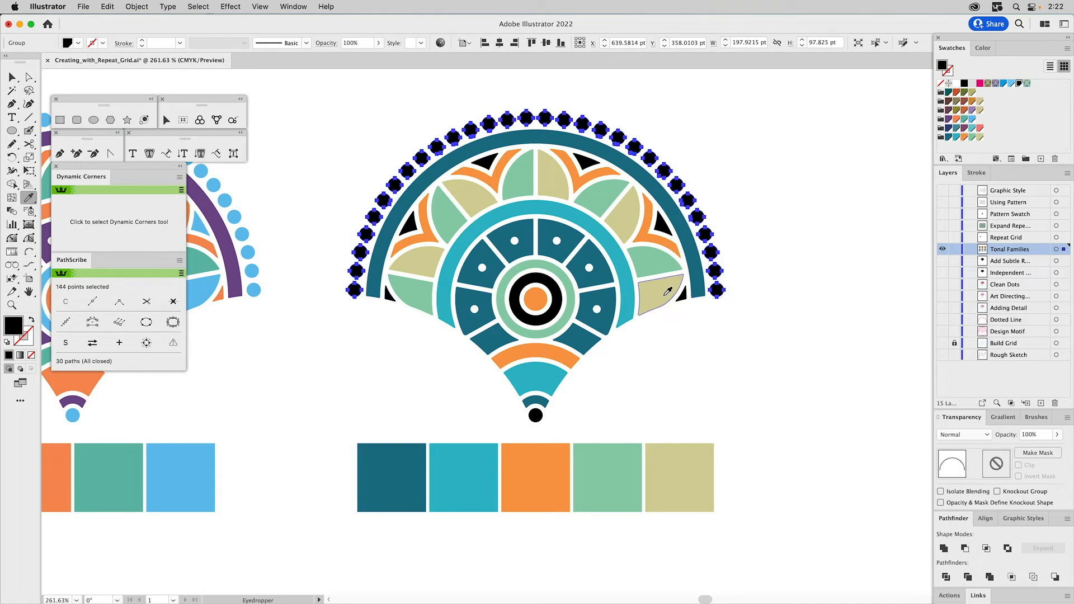
click(669, 294)
key(v)
click(804, 255)
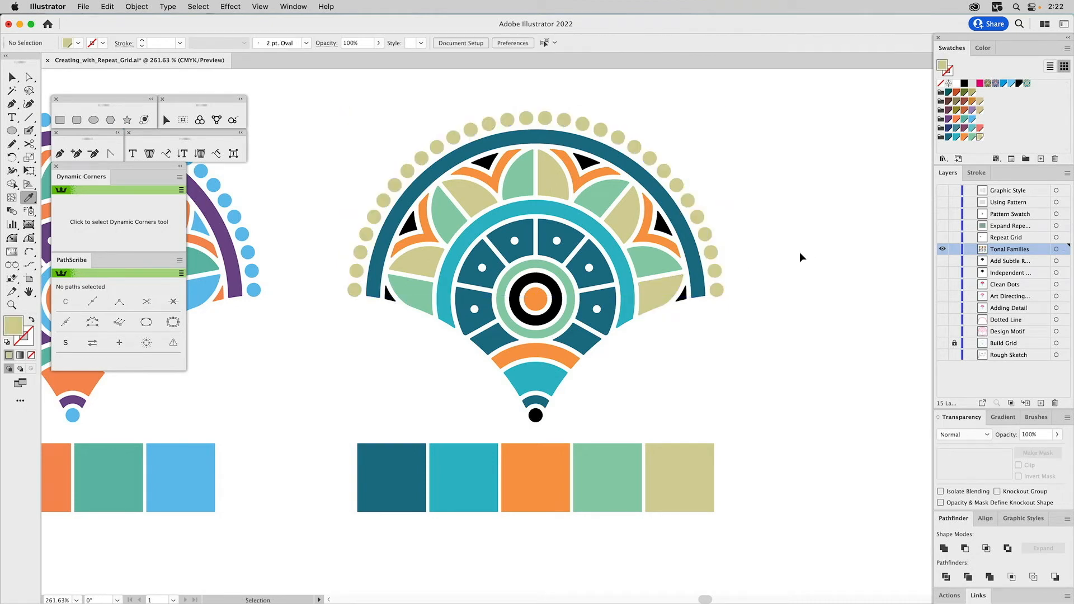
- Fill the six small black triangles beneath the outer arch with the turquoise of the inner arch, and deselect them
click(587, 162)
shift+click(665, 227)
shift+click(682, 295)
shift+click(484, 162)
shift+click(410, 223)
shift+click(388, 297)
key(i)
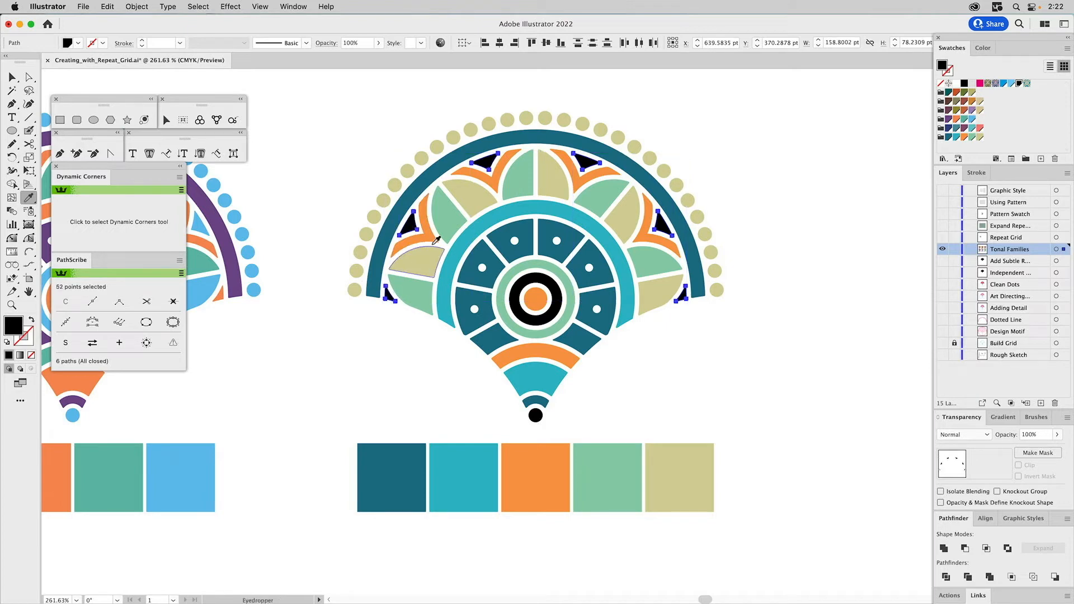
click(623, 252)
key(v)
click(754, 207)
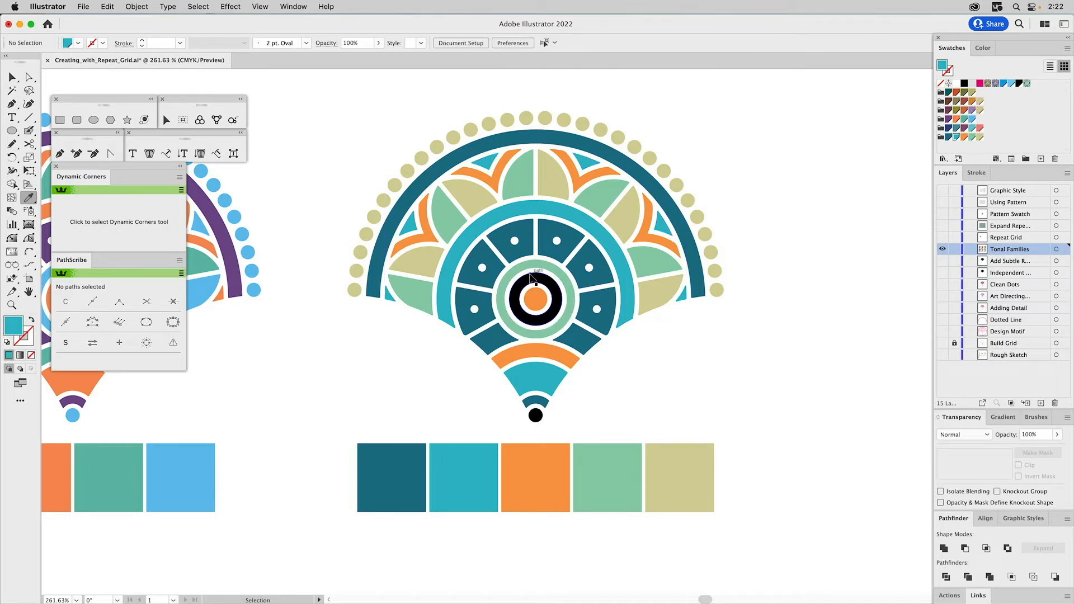
- Fill the black ring around the orange center with turquoise and the dot at the motif's bottom tip with khaki
click(534, 276)
key(i)
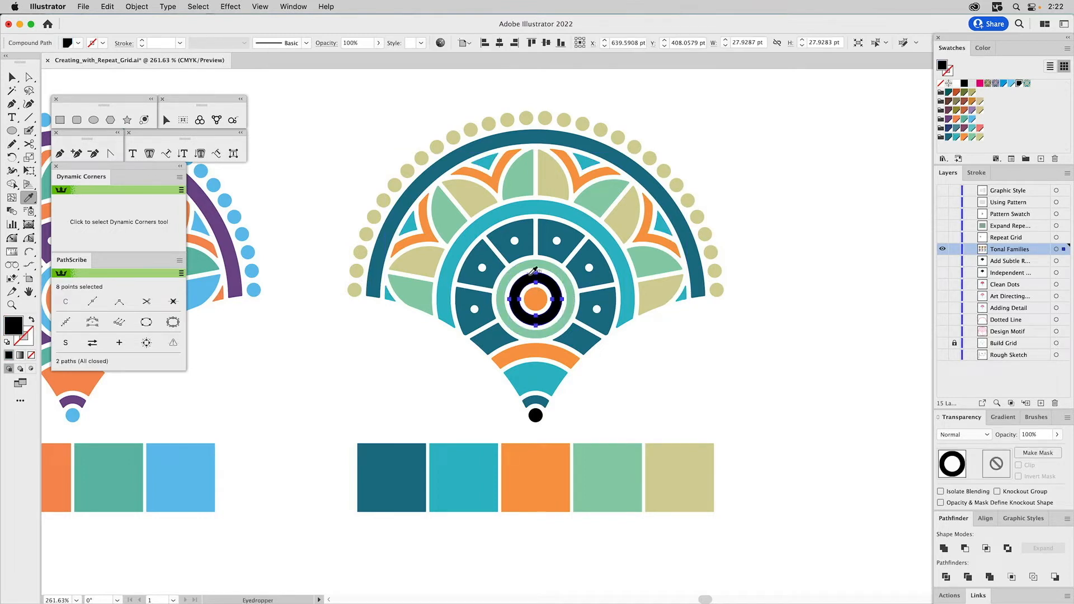
click(559, 218)
key(v)
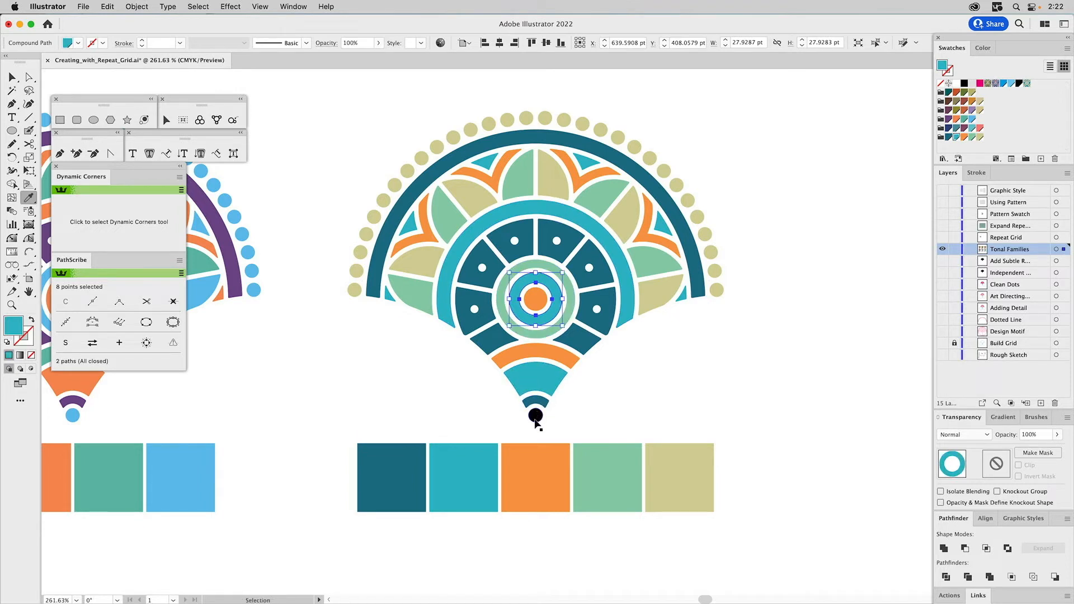
super+click(535, 419)
click(656, 293)
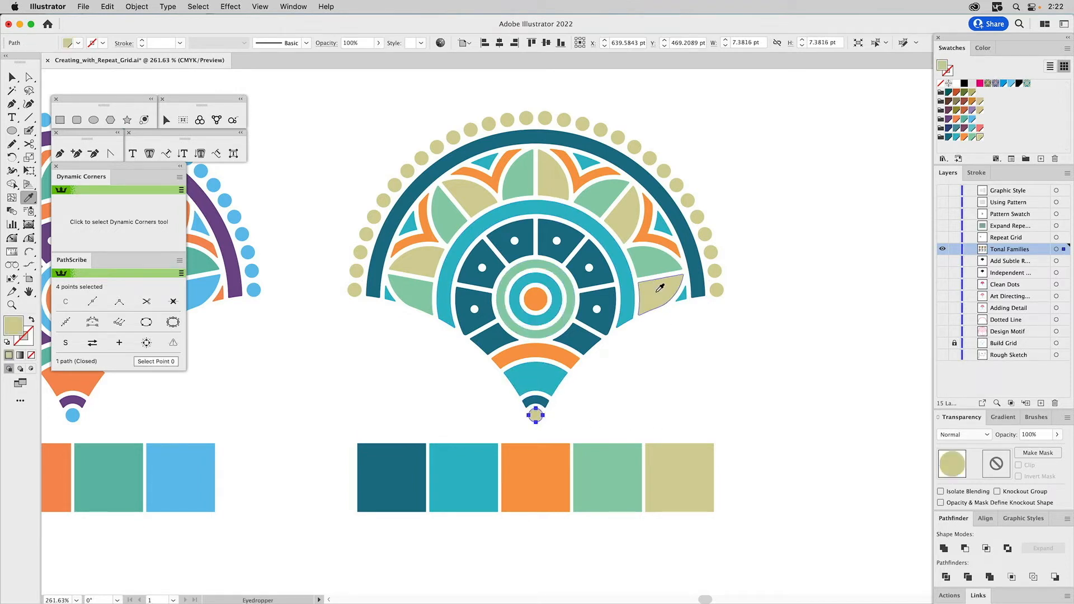
- Deselect the dot, hide the Tonal Families layer, and make the Repeat Grid layer visible and active
key(super+shift+a)
key(super+0)
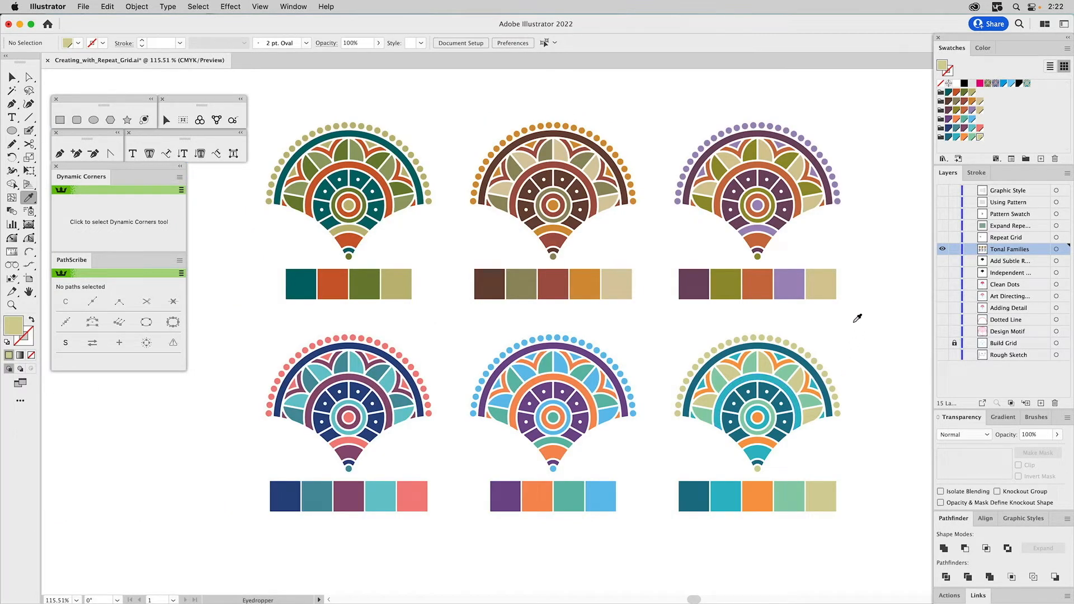
key(v)
drag(864, 329, 836, 330)
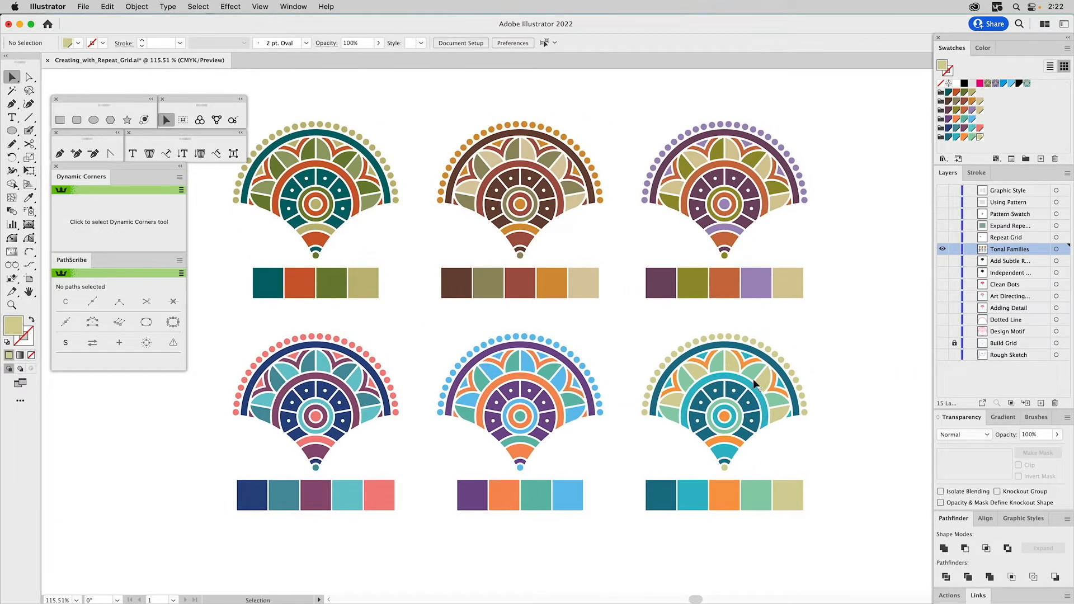
drag(779, 315, 839, 317)
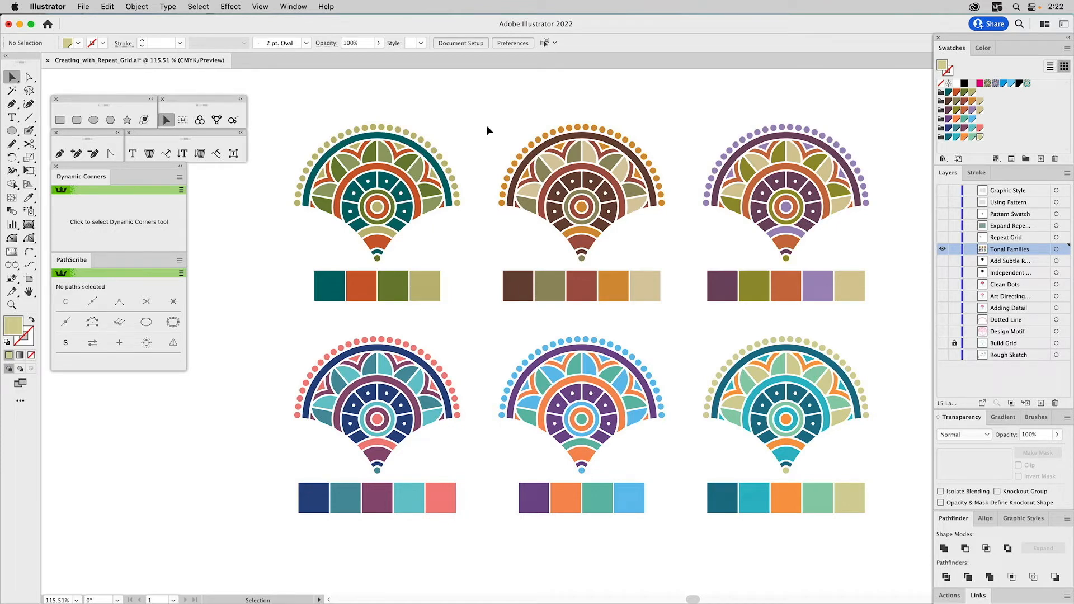
alt+click(943, 237)
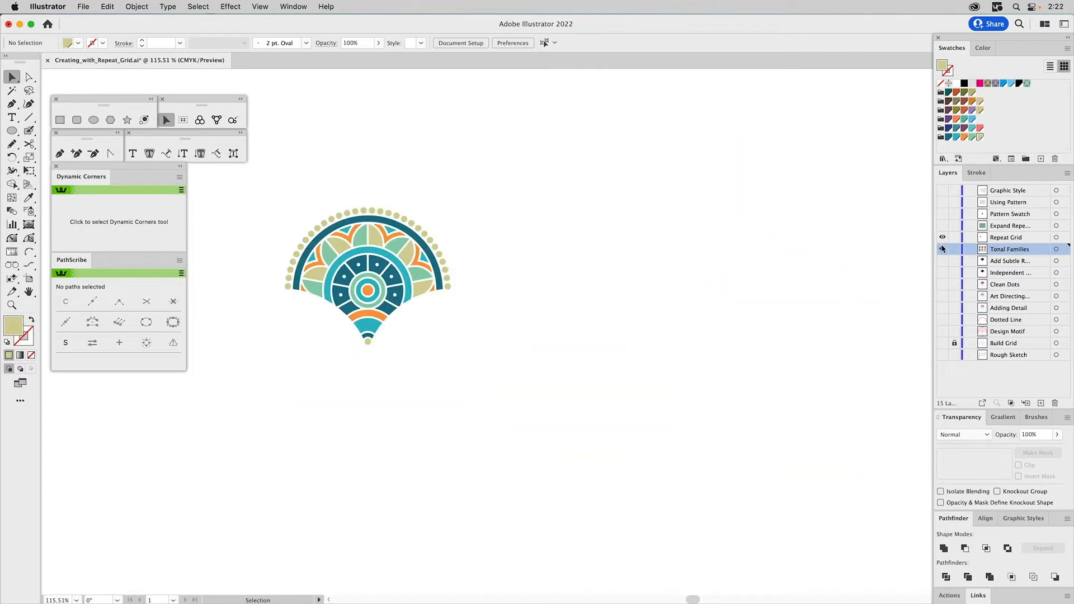
click(1006, 241)
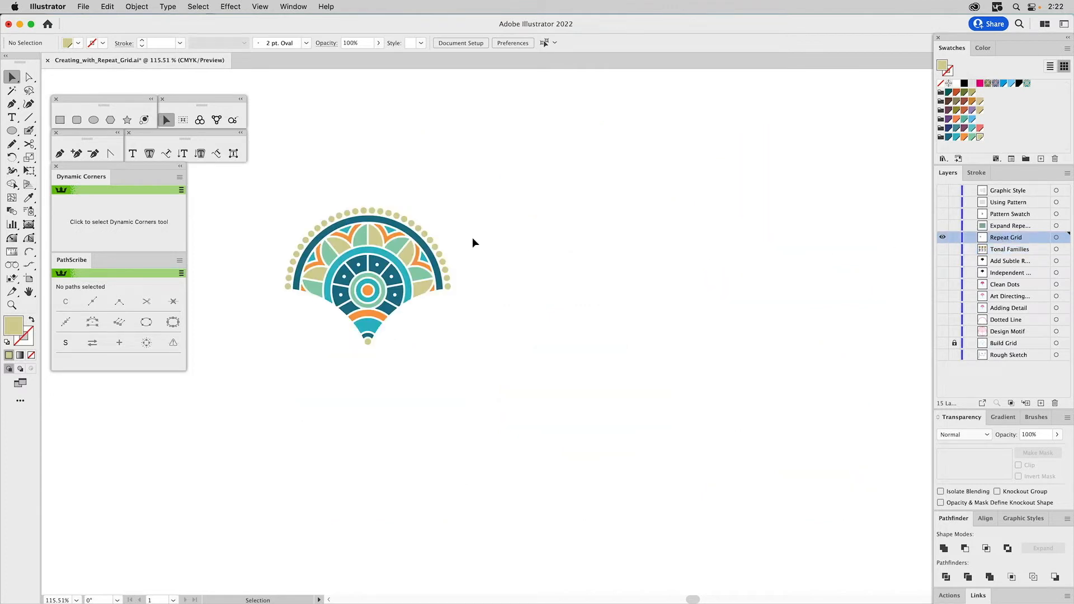
- Turn the grouped motif into a grid repeat and move the whole grid up and to the left on the artboard
click(399, 245)
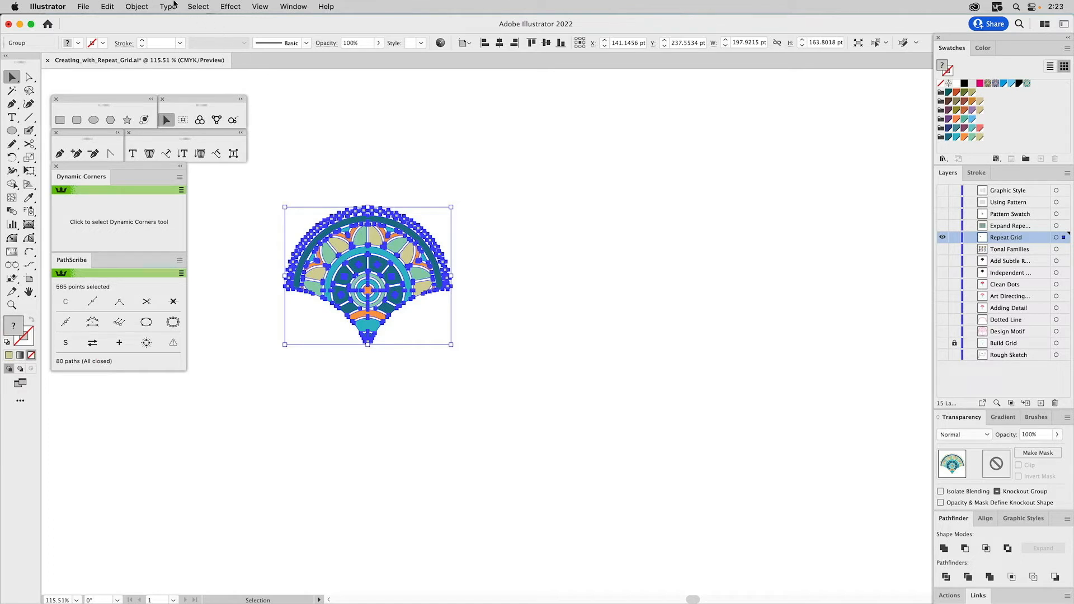
click(137, 6)
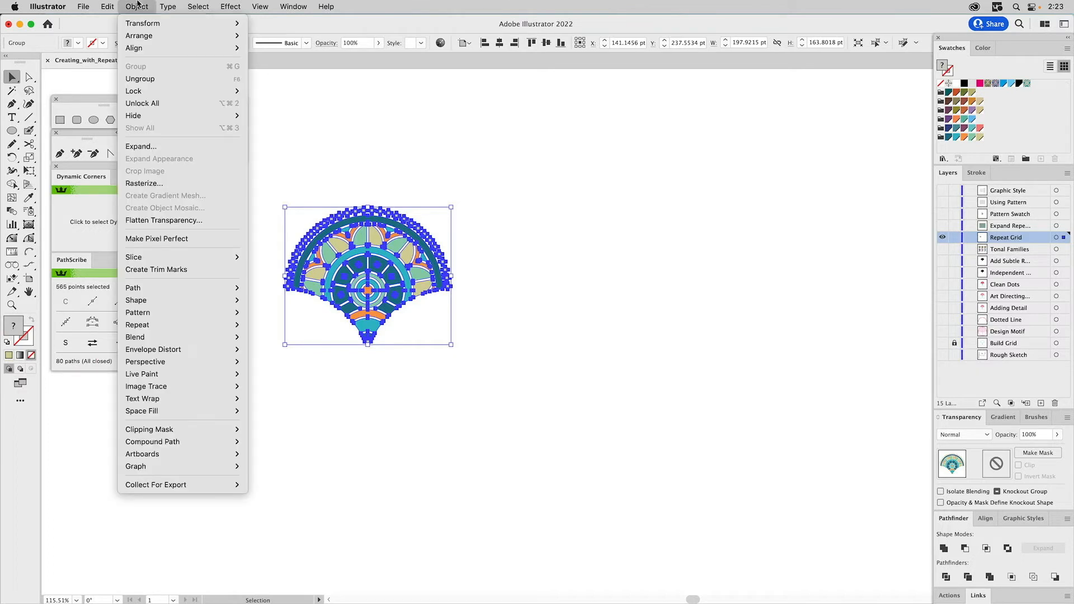
mouse_move(145, 326)
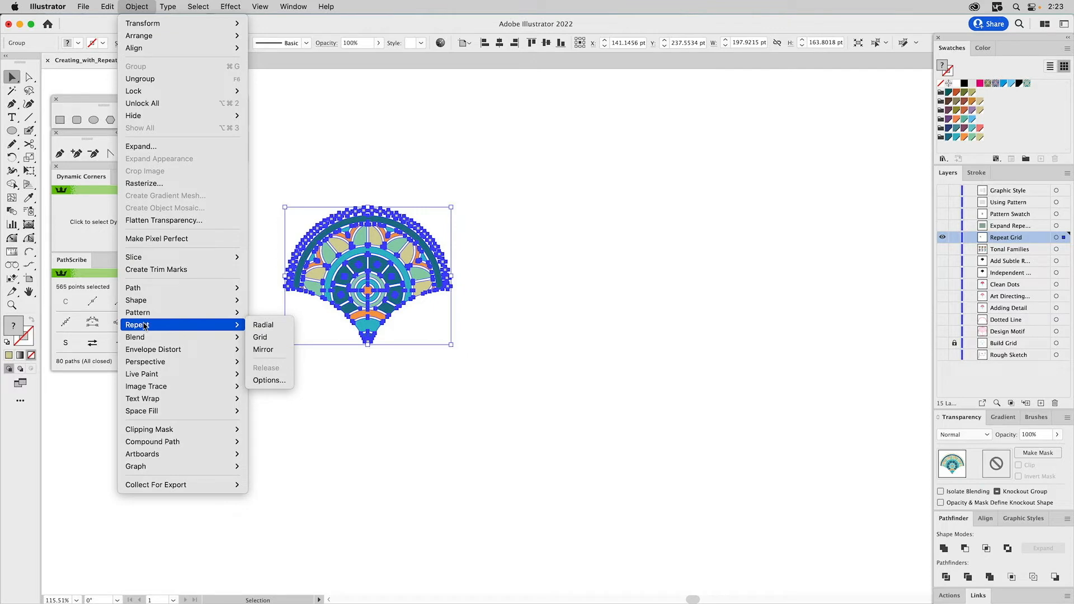
click(261, 337)
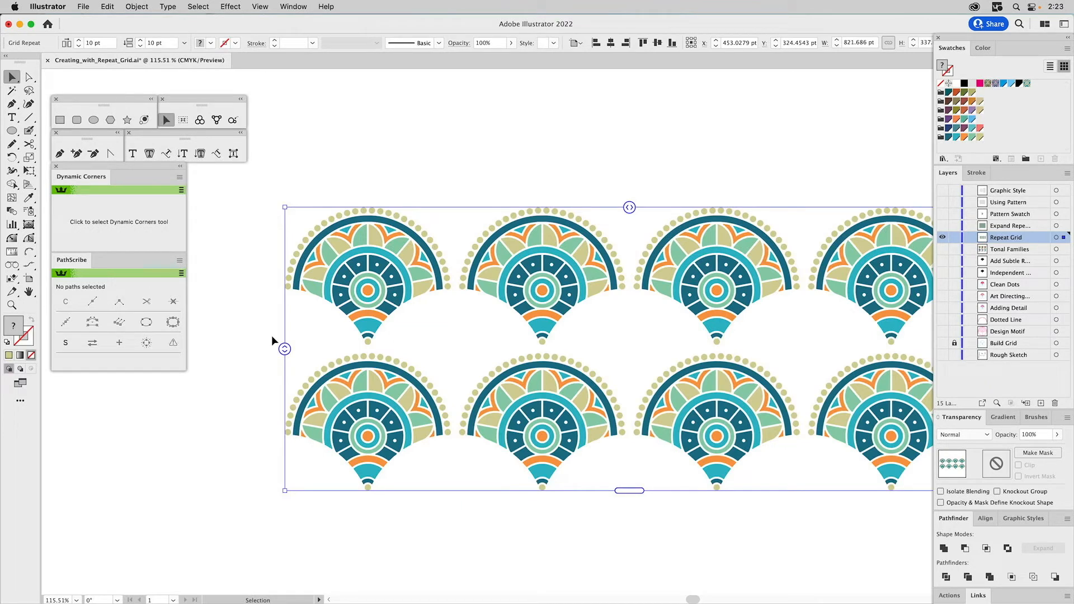
drag(380, 261, 324, 235)
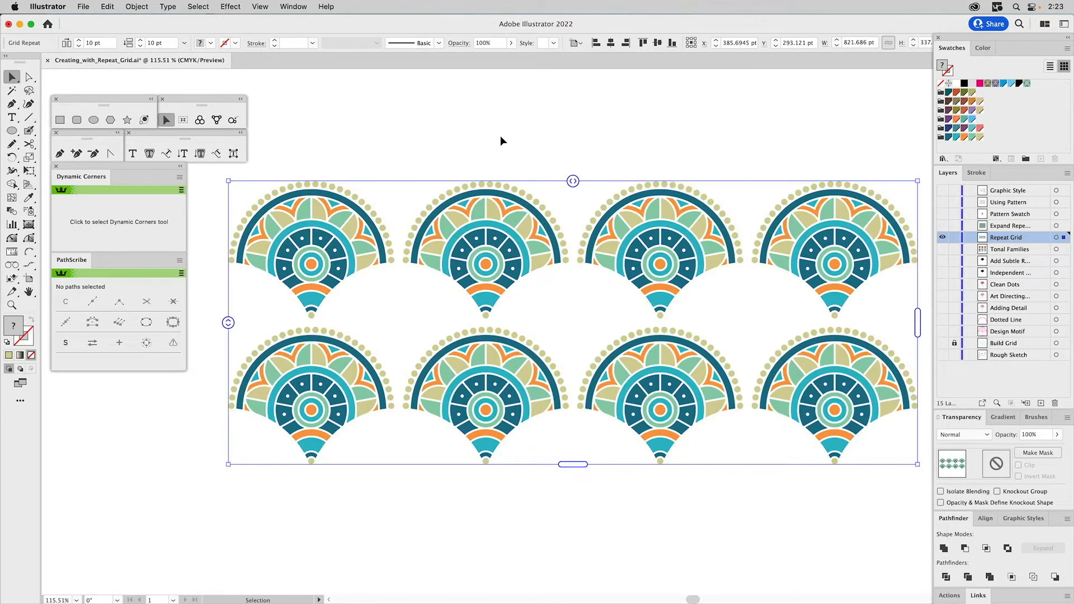
- Display the Properties panel with the grid's Repeat Options, and collapse the Dynamic Corners and PathScribe panels
click(302, 5)
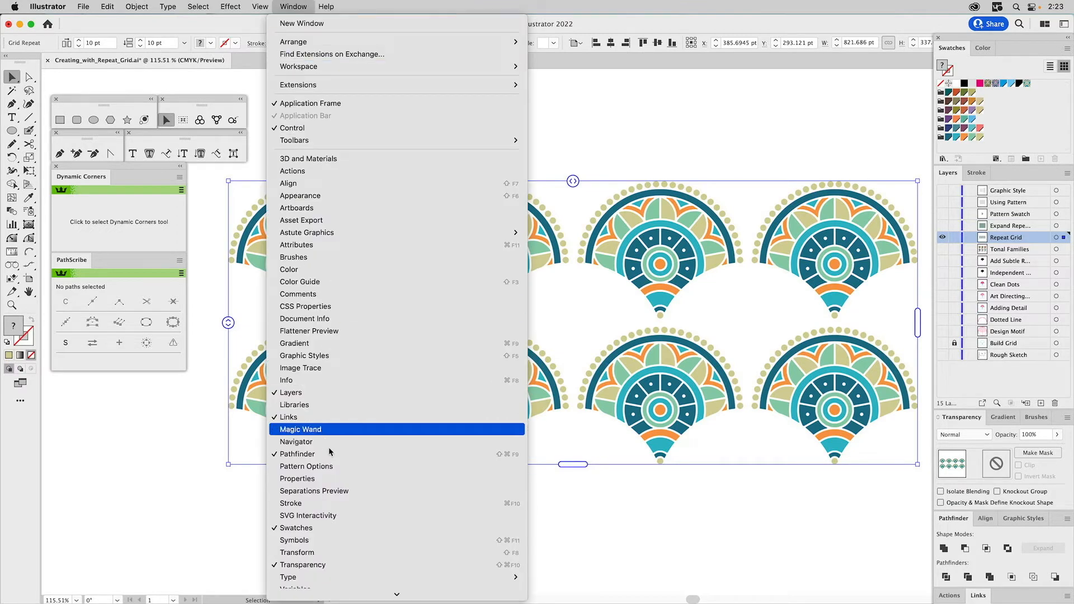
click(325, 479)
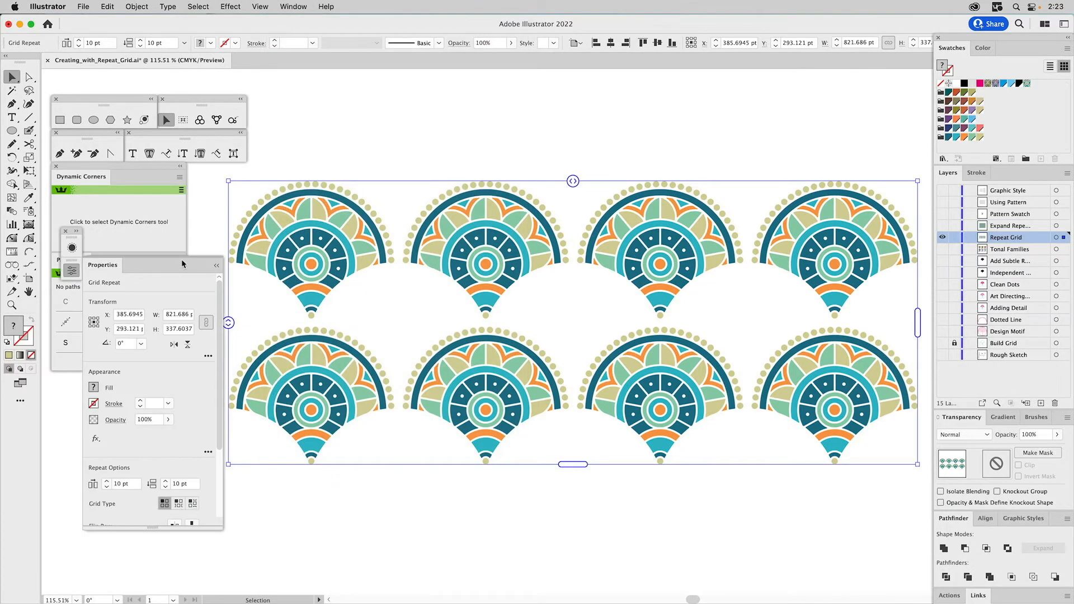
drag(109, 267, 96, 316)
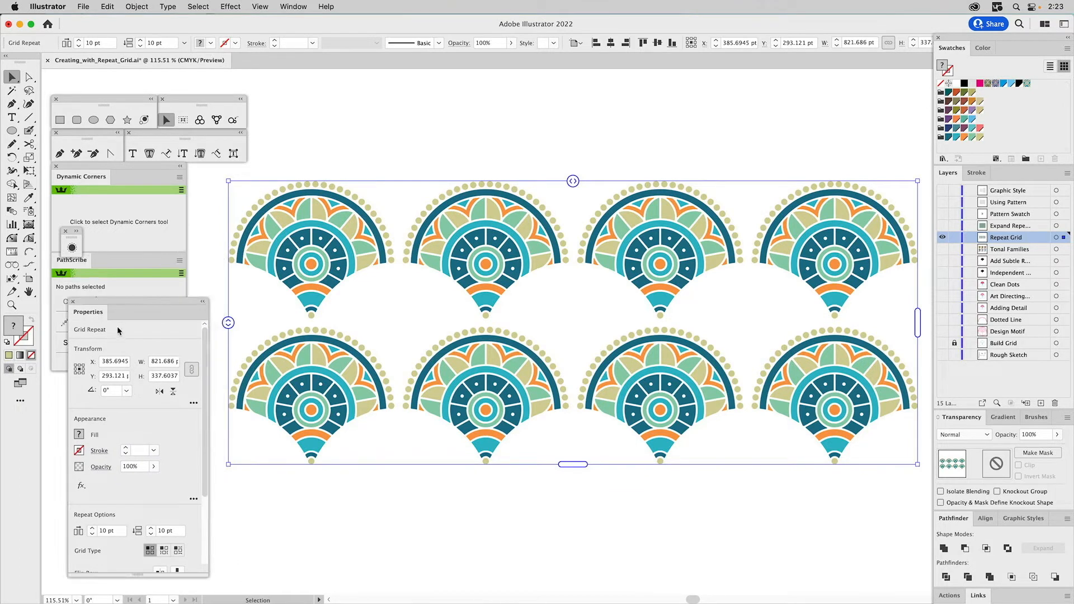
click(180, 166)
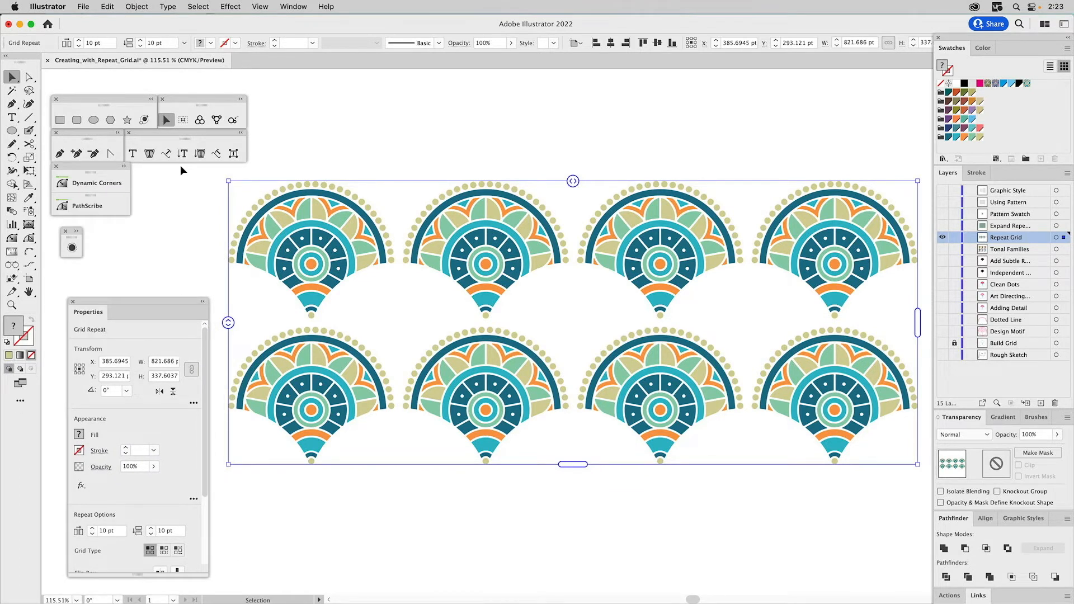
drag(120, 312, 118, 290)
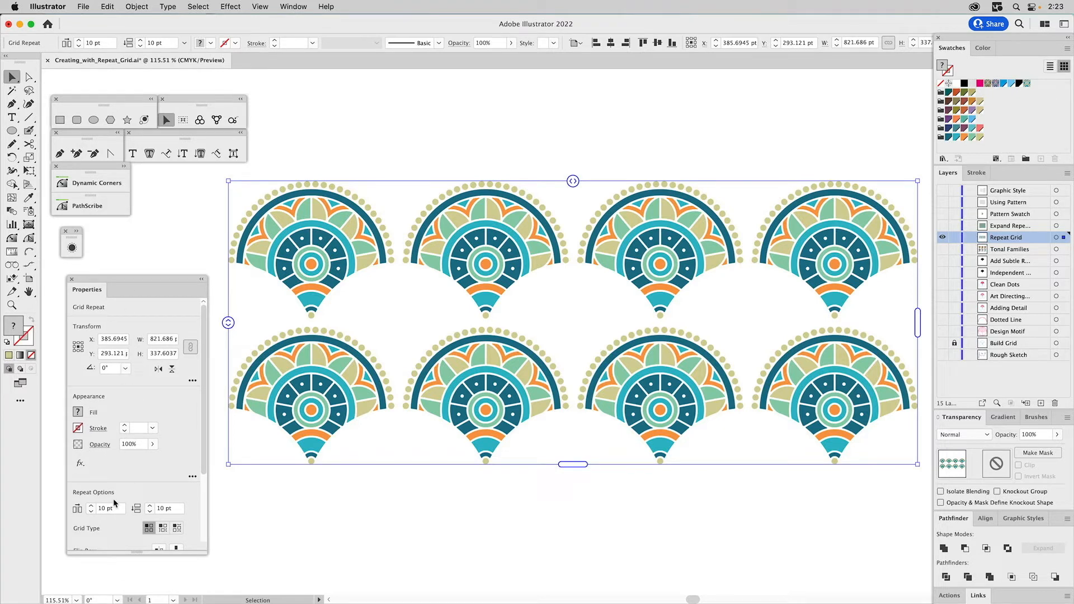
scroll(121, 503, down, 4)
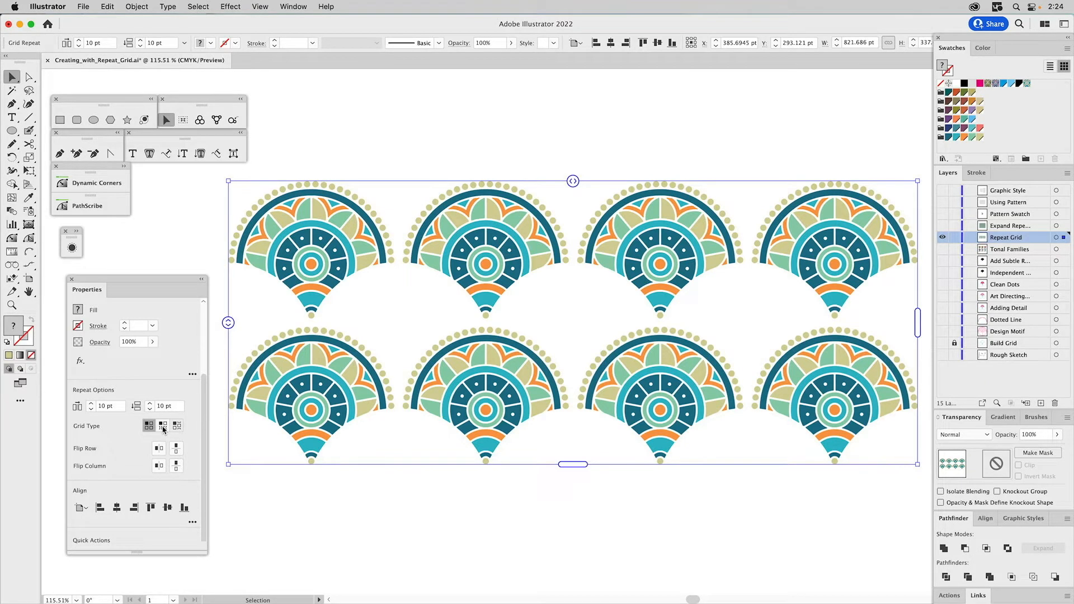
- Switch the repeat to a brick-by-row grid and tighten its spacing to about 2 pt horizontally and -62.6 pt vertically
click(163, 427)
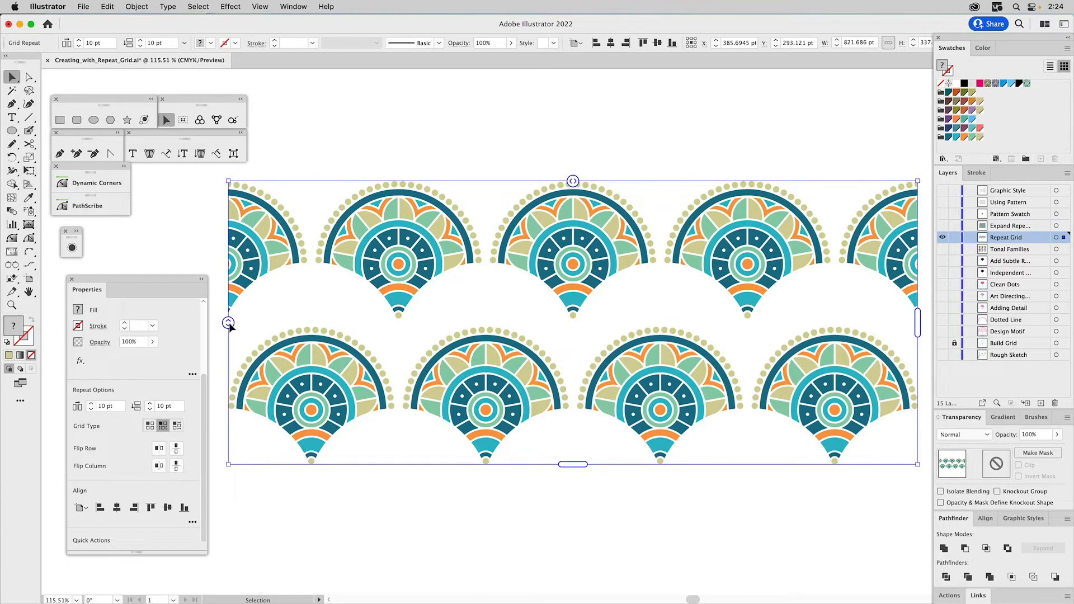
drag(230, 324, 238, 266)
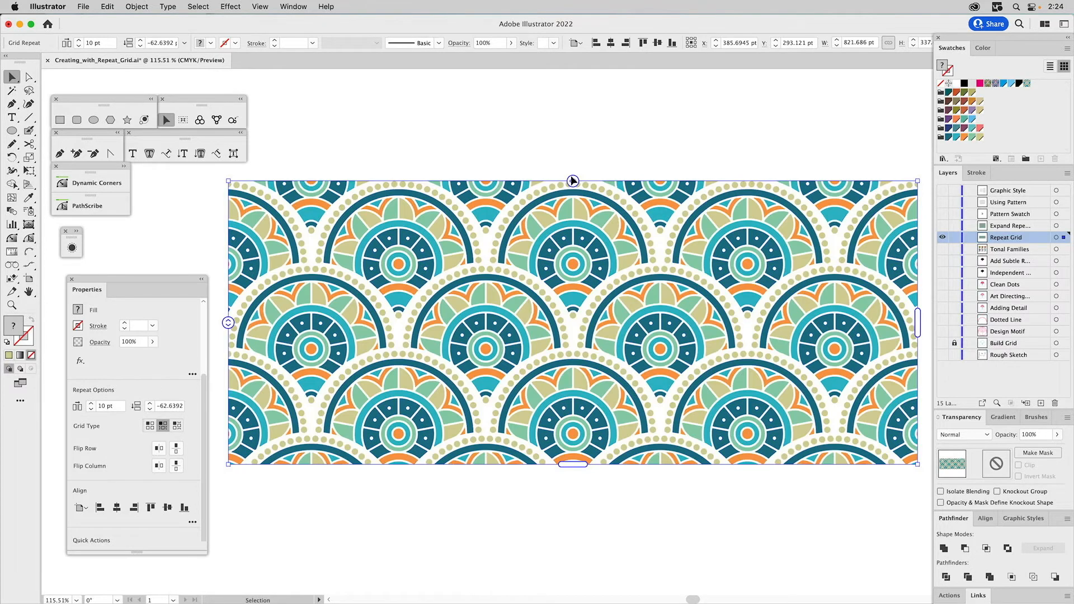
drag(575, 182, 567, 183)
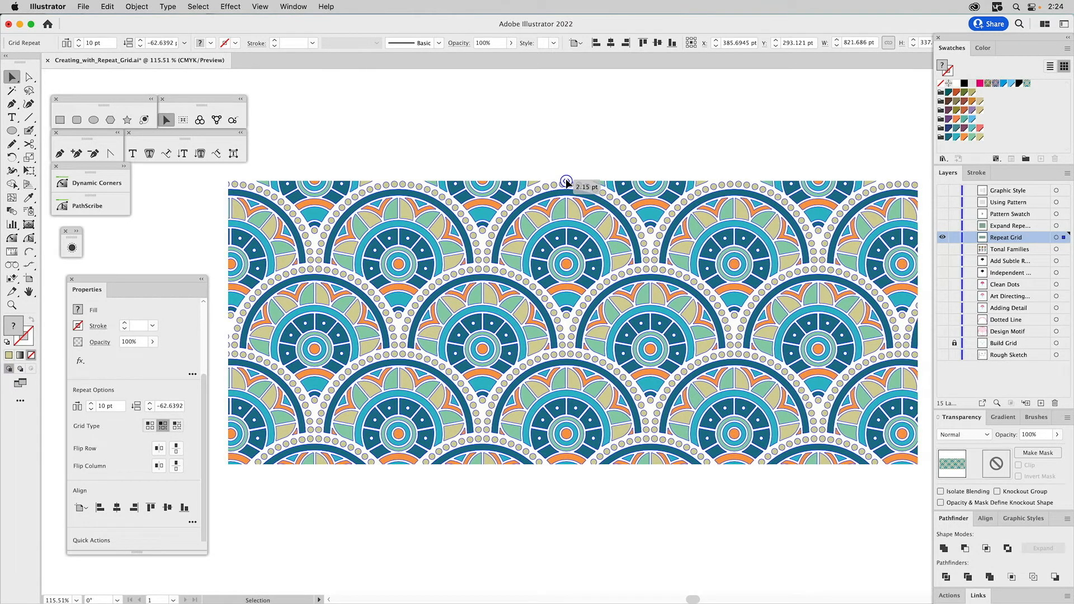
drag(566, 183, 568, 184)
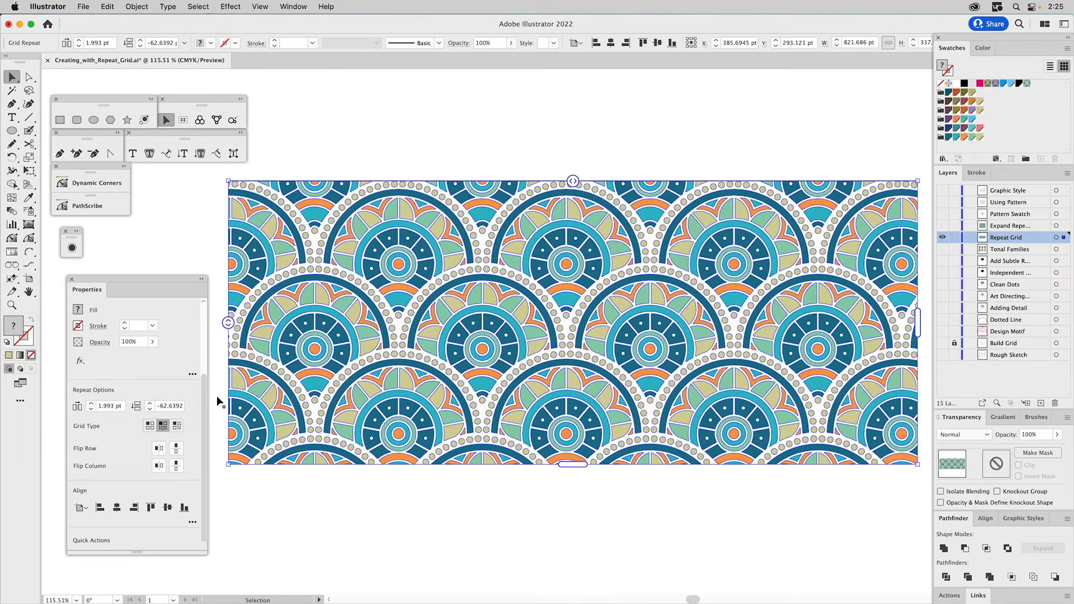
- Set the grid's vertical spacing to exactly -63 pt and its horizontal spacing to 2 pt
double_click(167, 406)
text(-63)
key(Return)
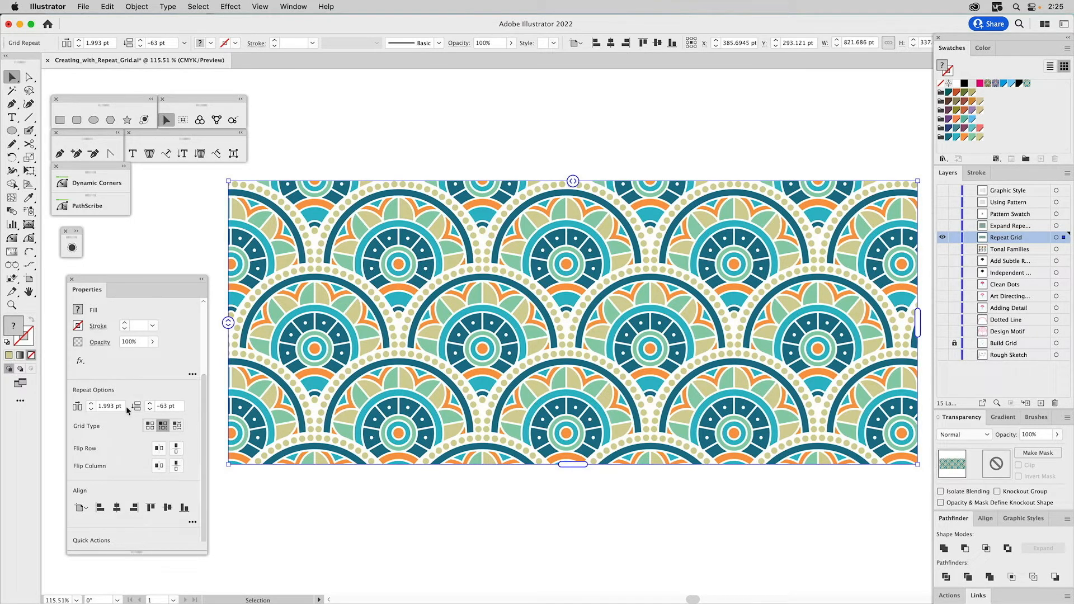
click(107, 407)
double_click(107, 407)
text(2)
key(Return)
- Scale the repeat grid down to about 521 pt wide, reposition it, and extend its bounds to about 679 × 448 pt
drag(919, 182, 694, 284)
drag(539, 324, 622, 182)
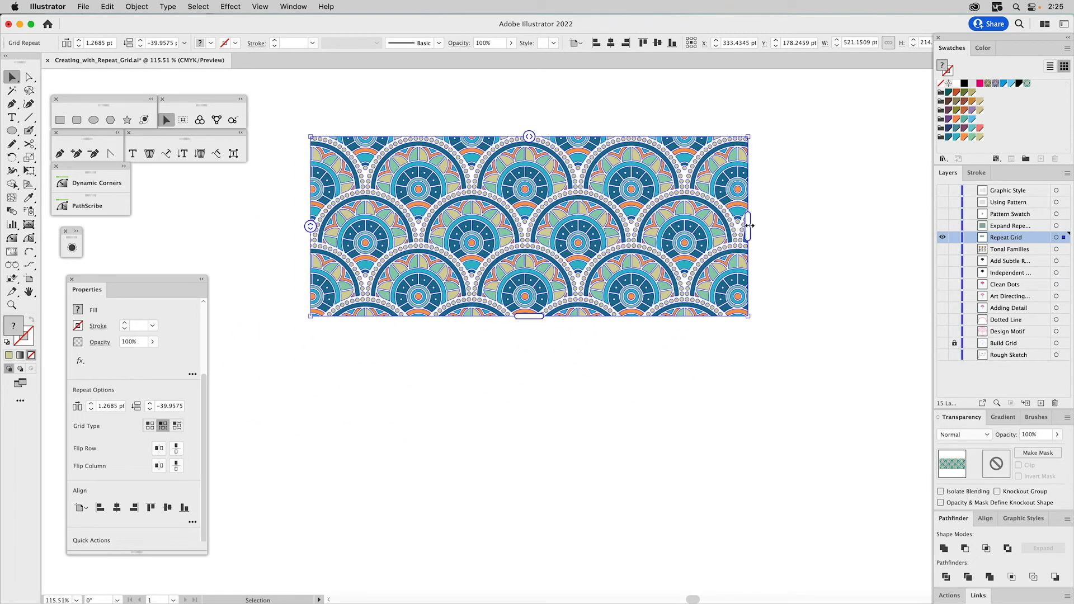
drag(750, 226, 882, 224)
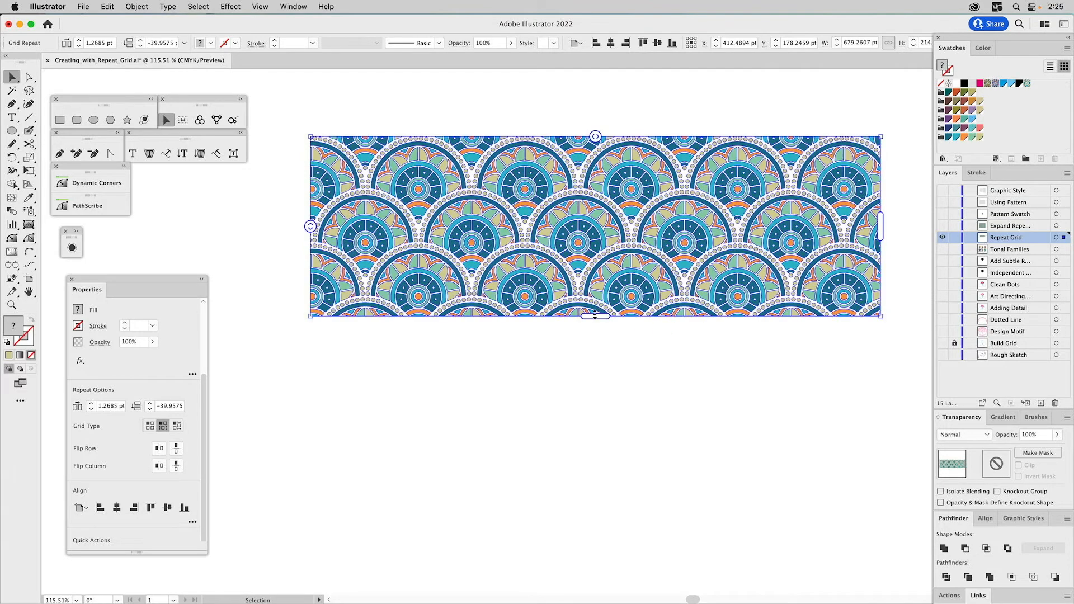
drag(594, 314, 584, 514)
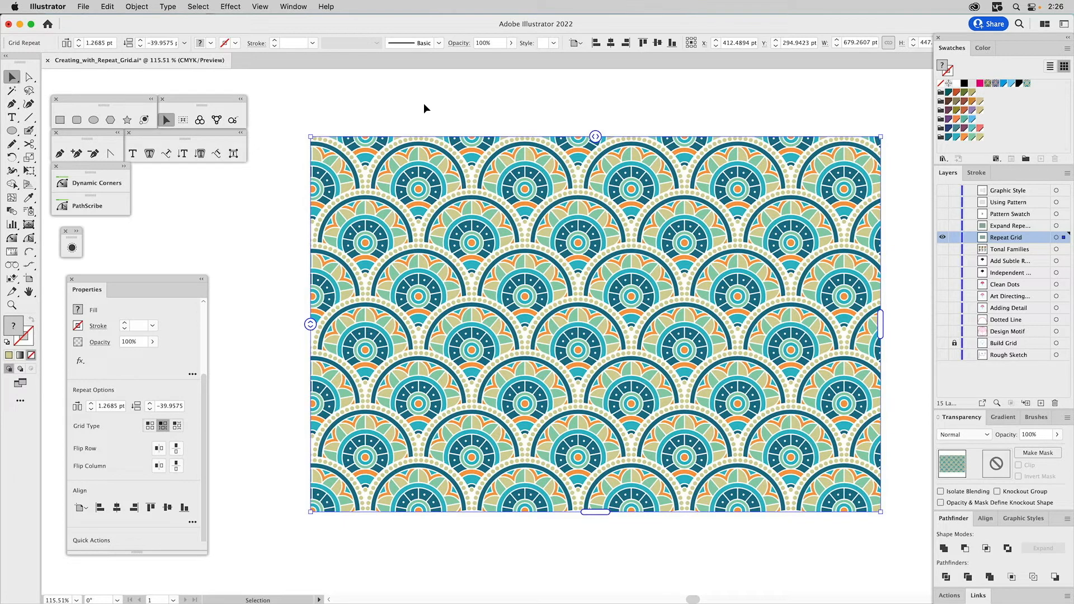
click(422, 106)
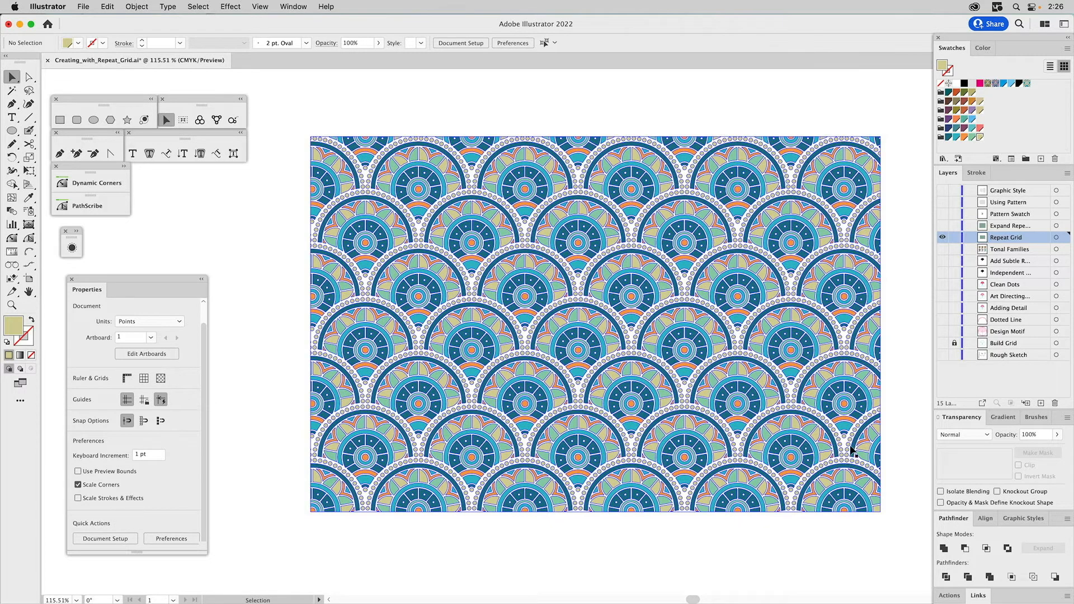
- Try to save the repeat grid as a graphic style, check the resulting object, and undo the attempt
click(1019, 522)
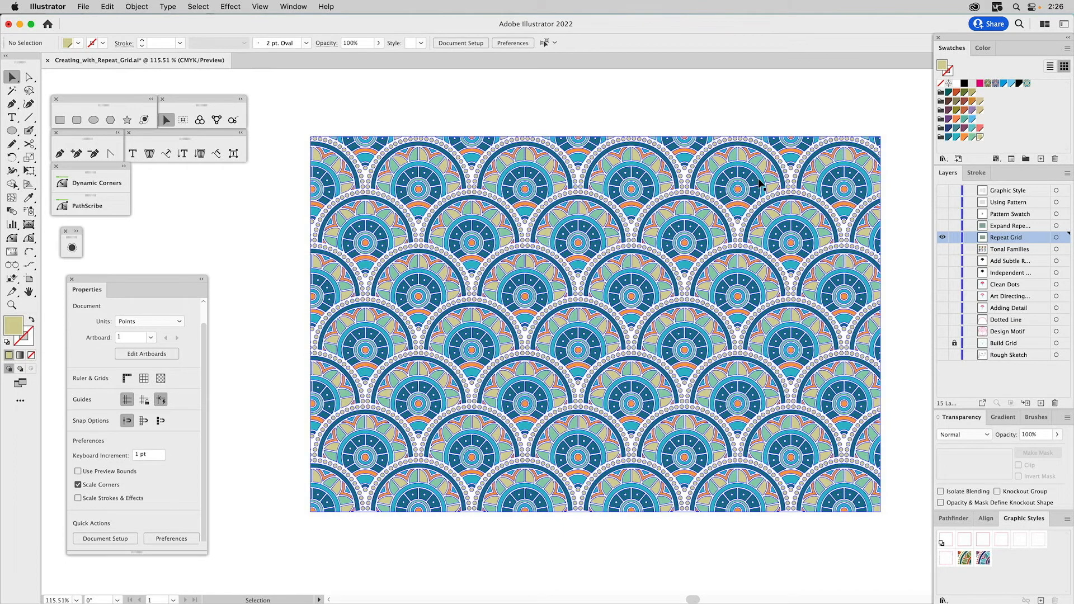
drag(761, 188, 1007, 566)
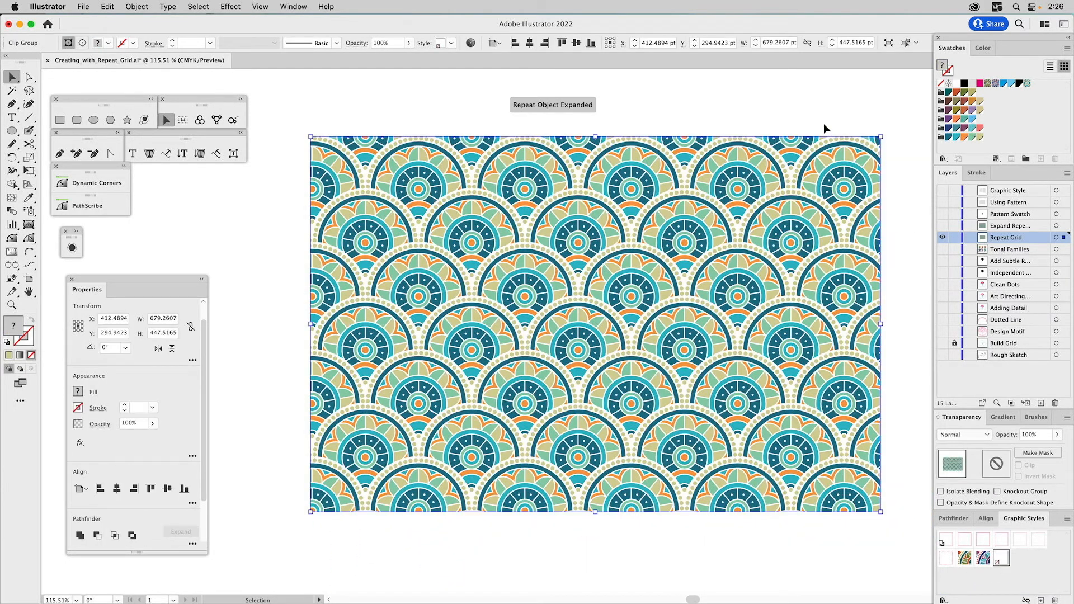
click(765, 96)
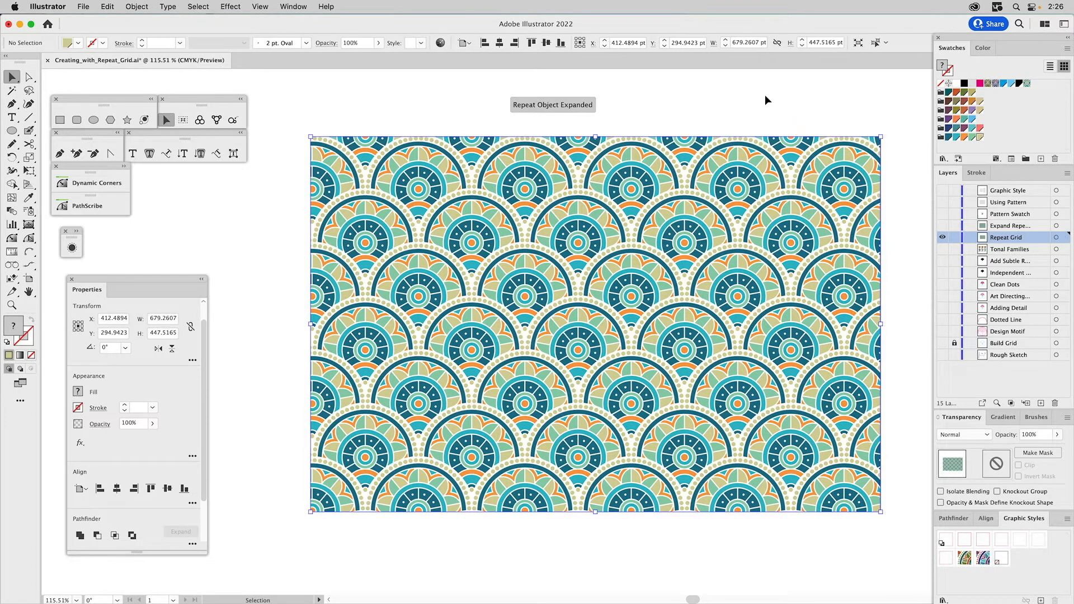
click(704, 152)
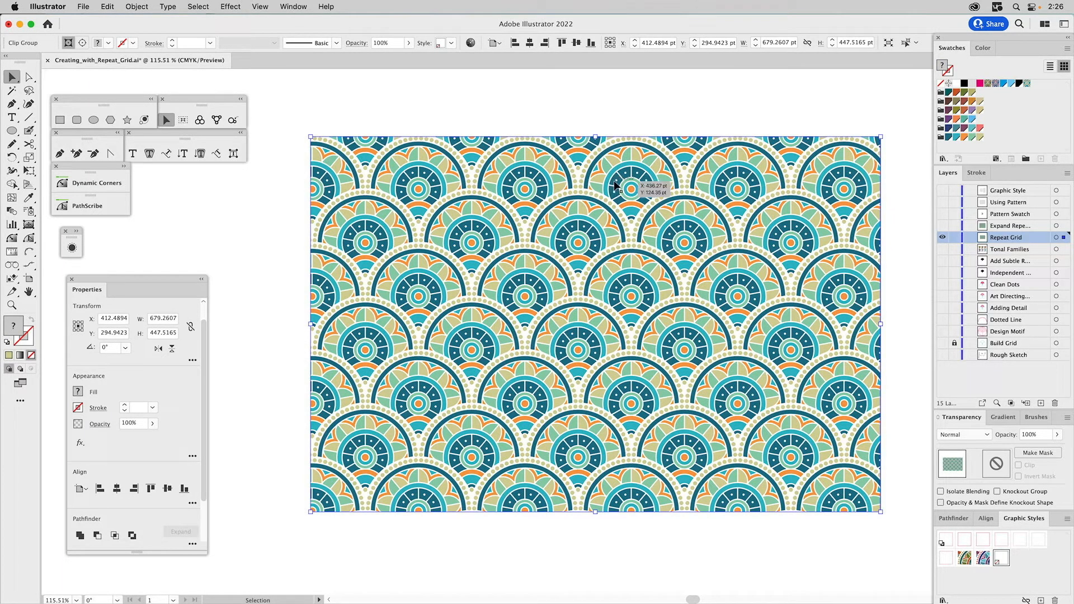
click(632, 116)
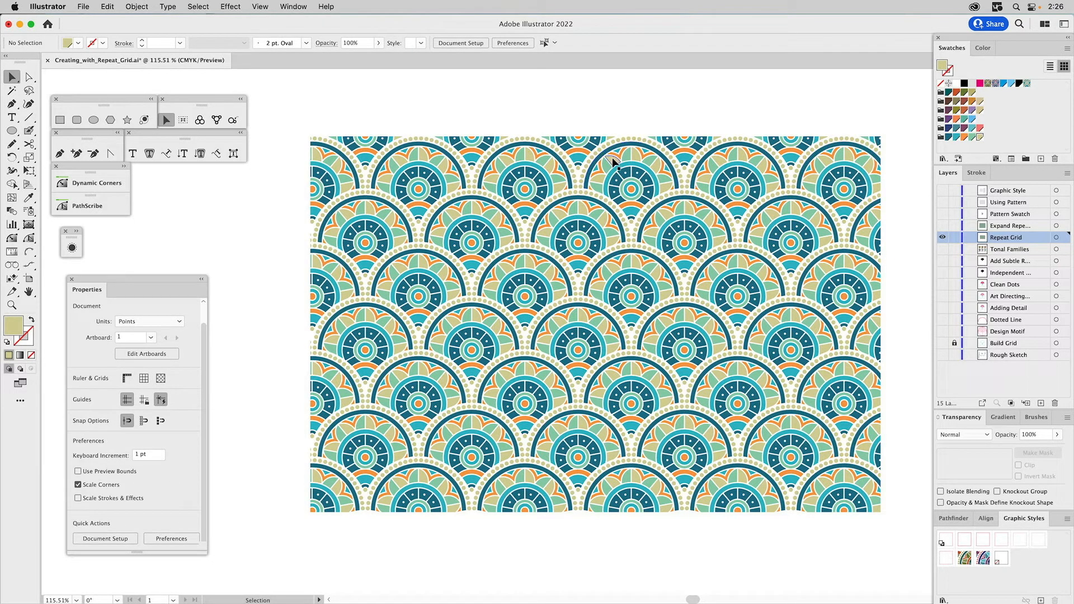
key(a)
key(super+z)
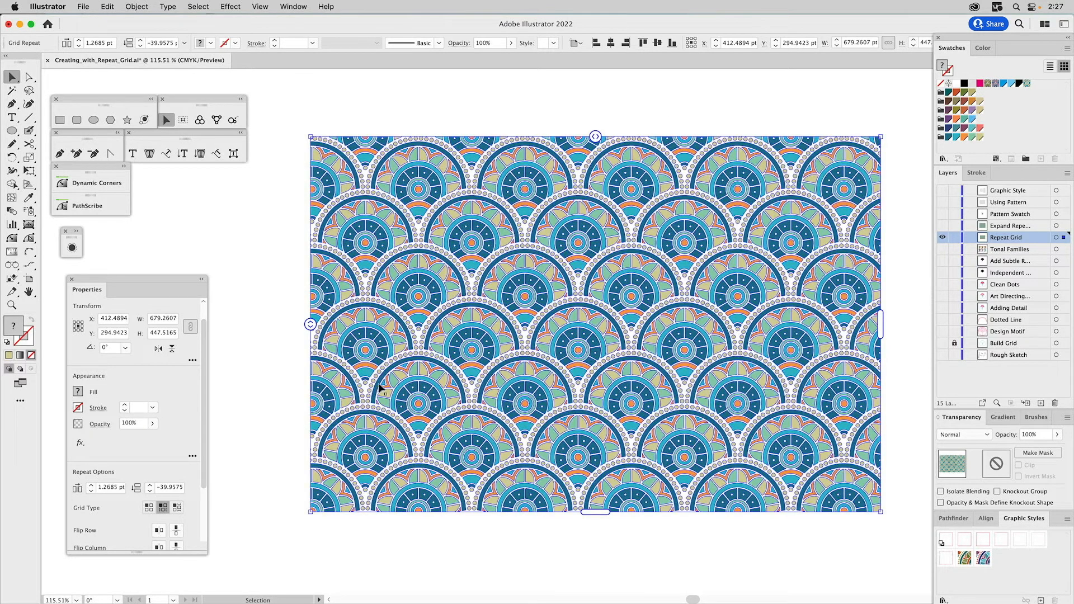
- Draw a rectangle of about 657 × 453 pt over the repeat grid and set its olive fill tint to 20%
scroll(136, 466, down, 2)
scroll(136, 466, down, 3)
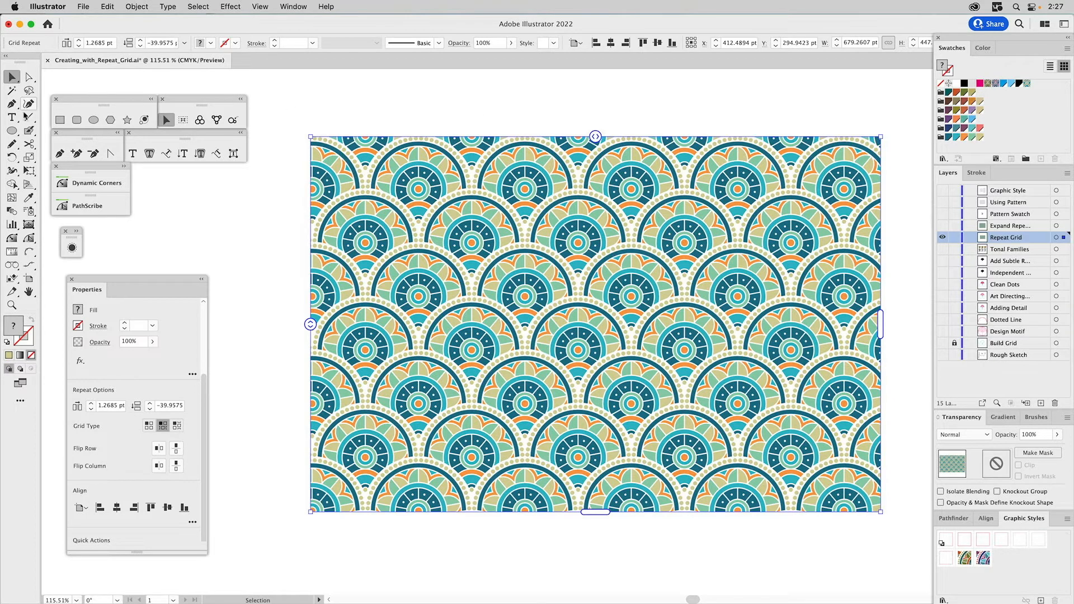
click(60, 120)
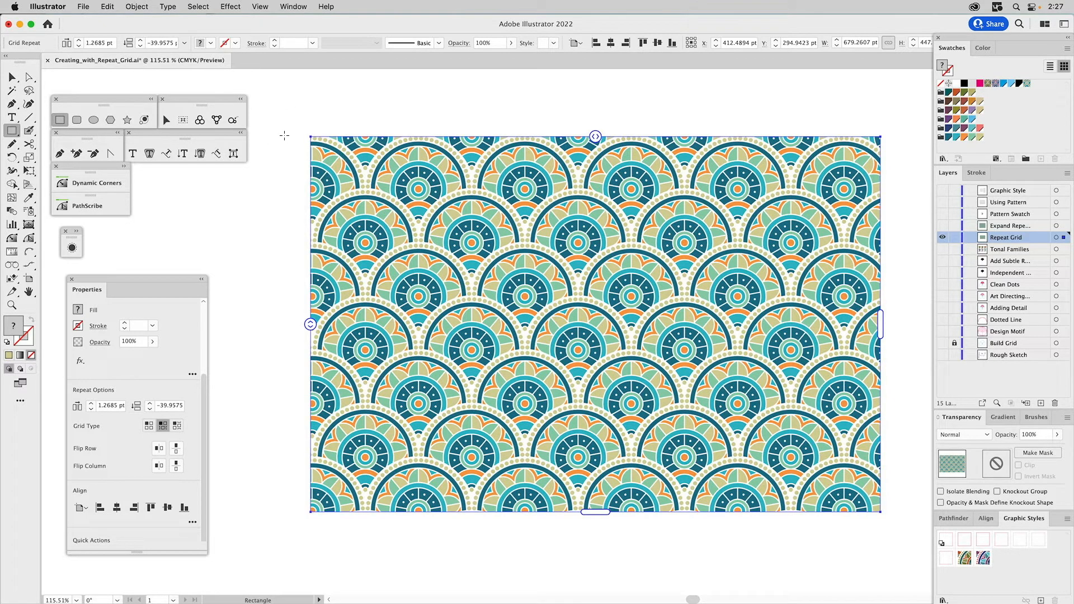
drag(287, 143, 839, 523)
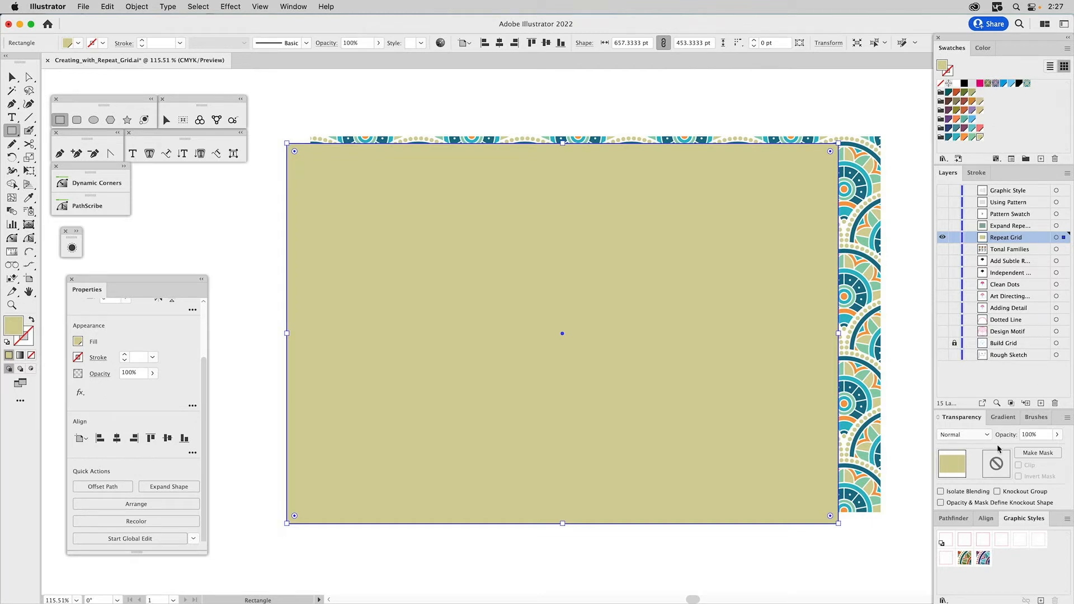
click(983, 48)
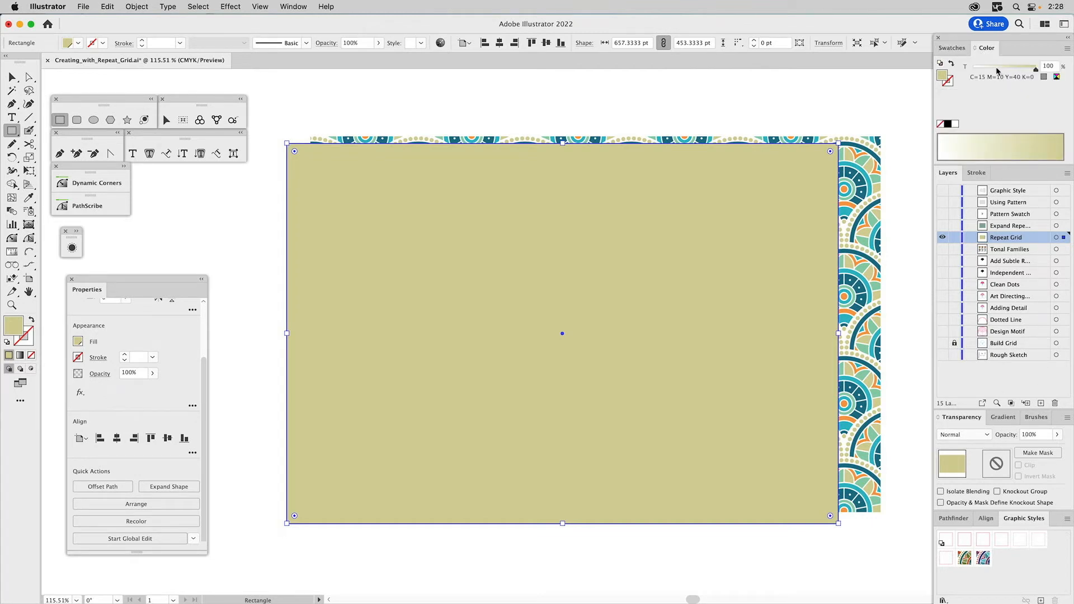
click(990, 68)
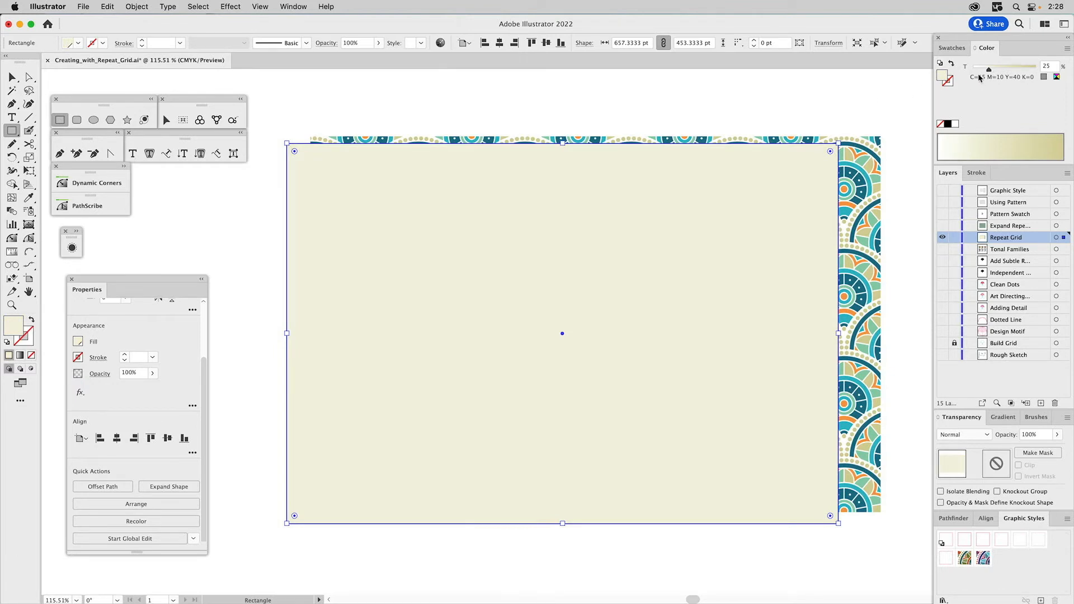
drag(990, 71, 986, 73)
- Cut the tinted rectangle and paste it behind the repeat grid as a background
key(v)
click(365, 127)
click(315, 165)
key(super+x)
click(322, 165)
key(super+b)
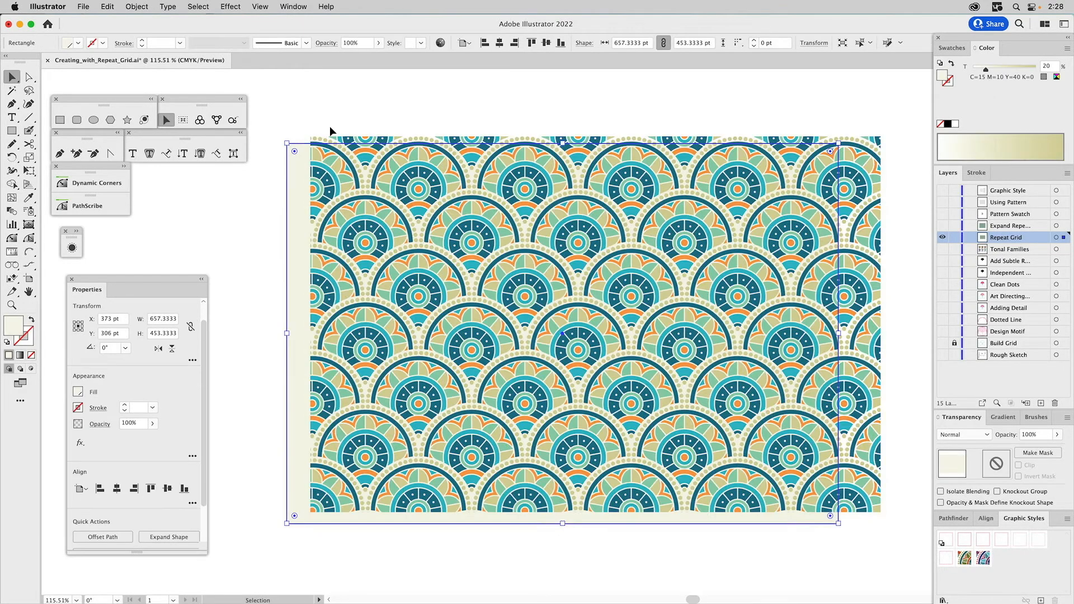
- Move the background rectangle up and enlarge it to about 741 × 532 pt so it extends beyond the pattern on all sides
click(338, 100)
drag(299, 161, 298, 130)
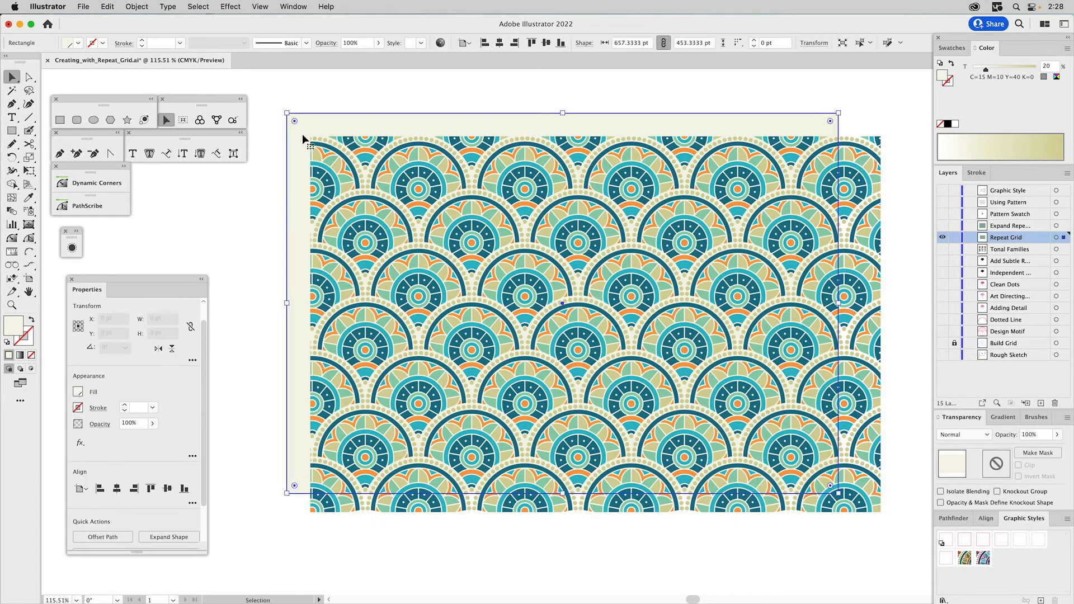
click(361, 143)
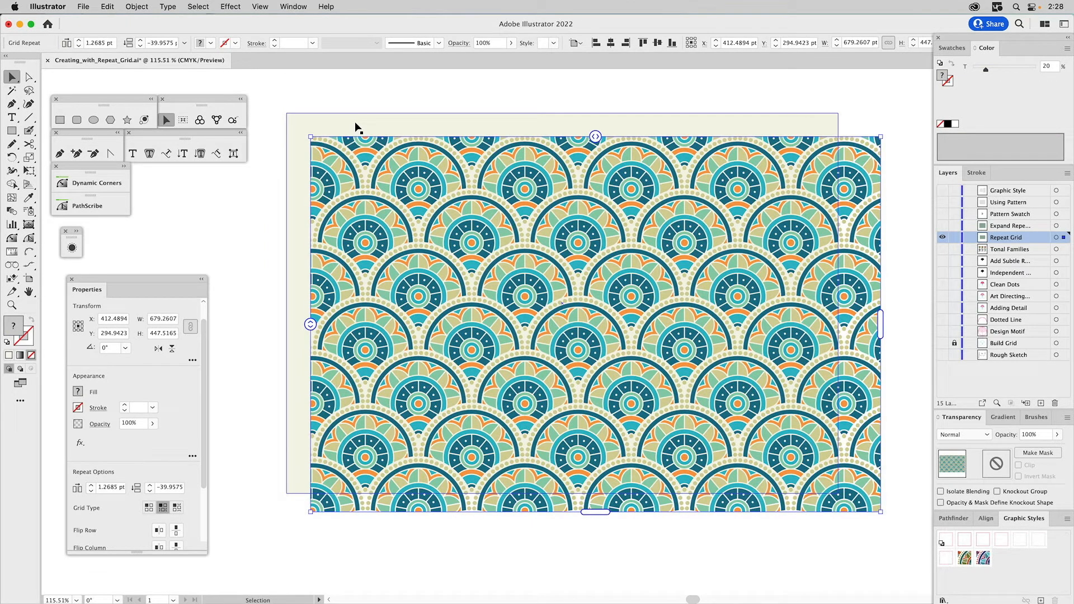
click(354, 122)
drag(838, 493, 909, 559)
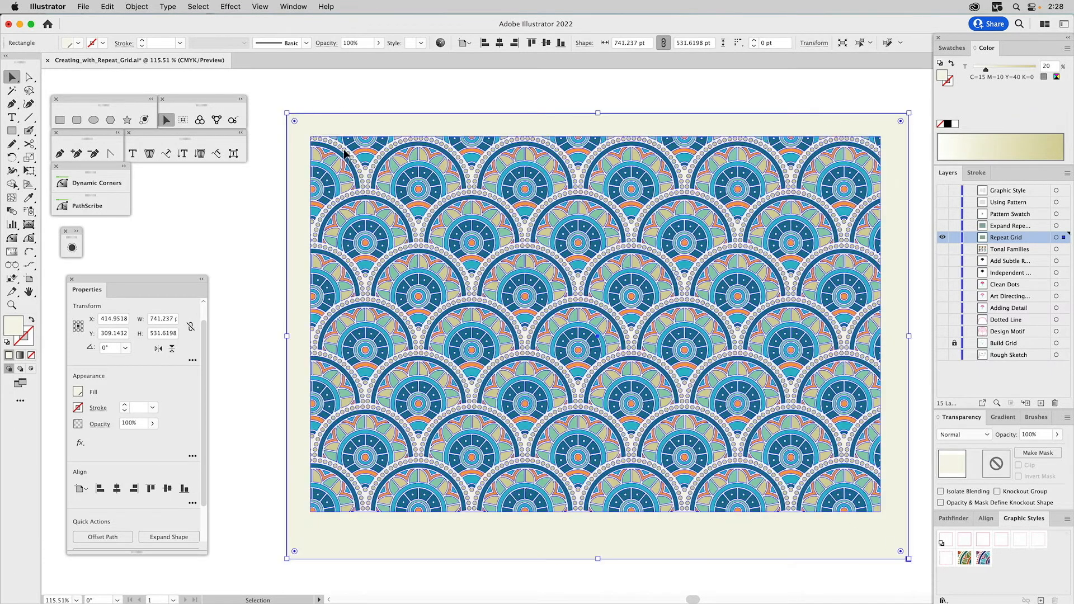
- Try selecting the repeat grid and the background rectangle together, and clear the selection
shift+click(344, 150)
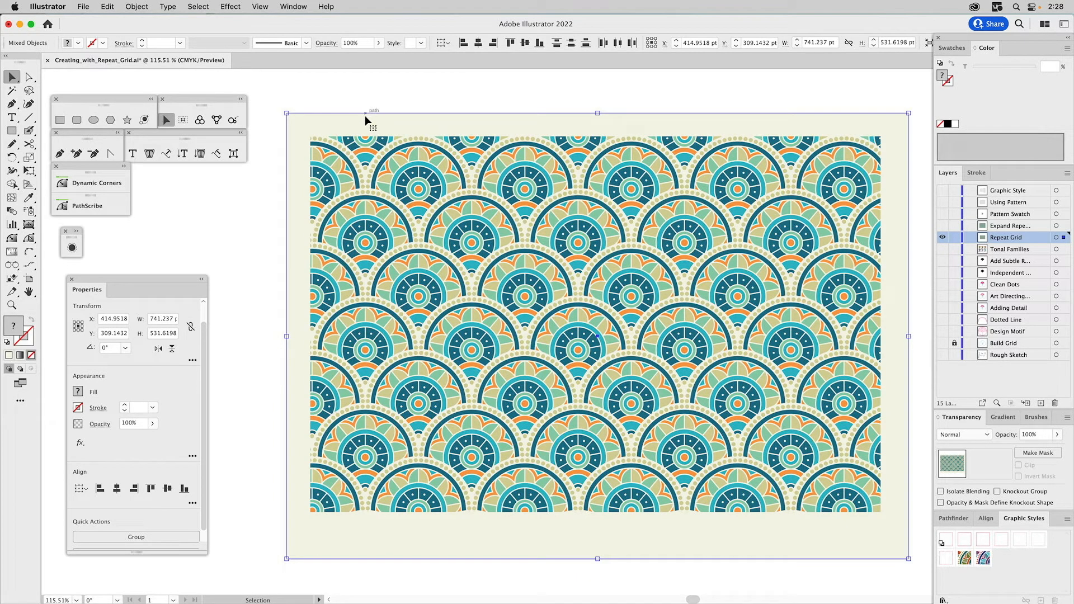
click(364, 150)
click(353, 144)
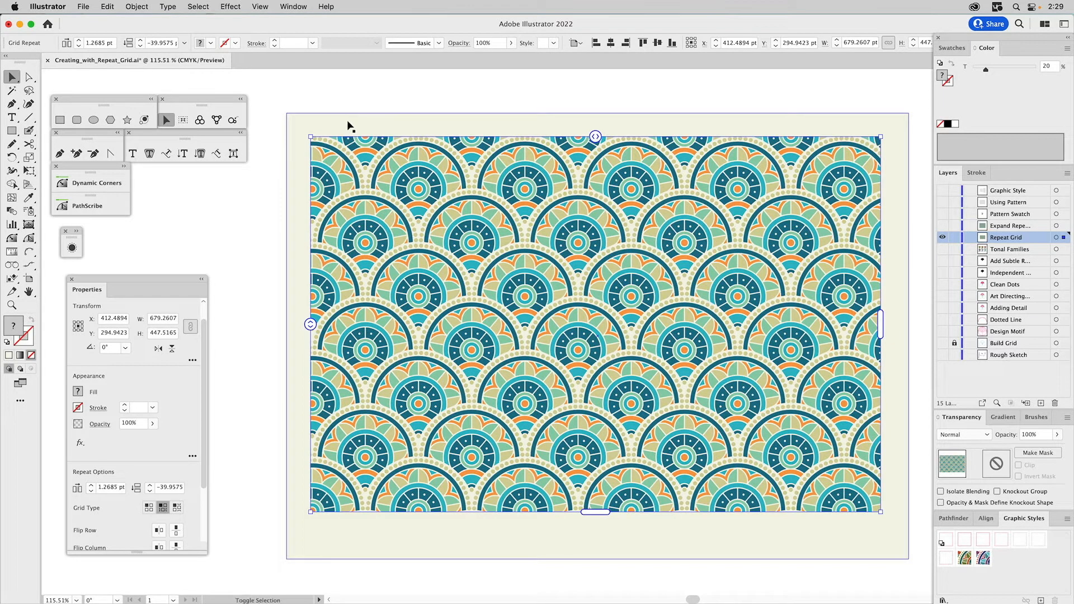
shift+click(348, 124)
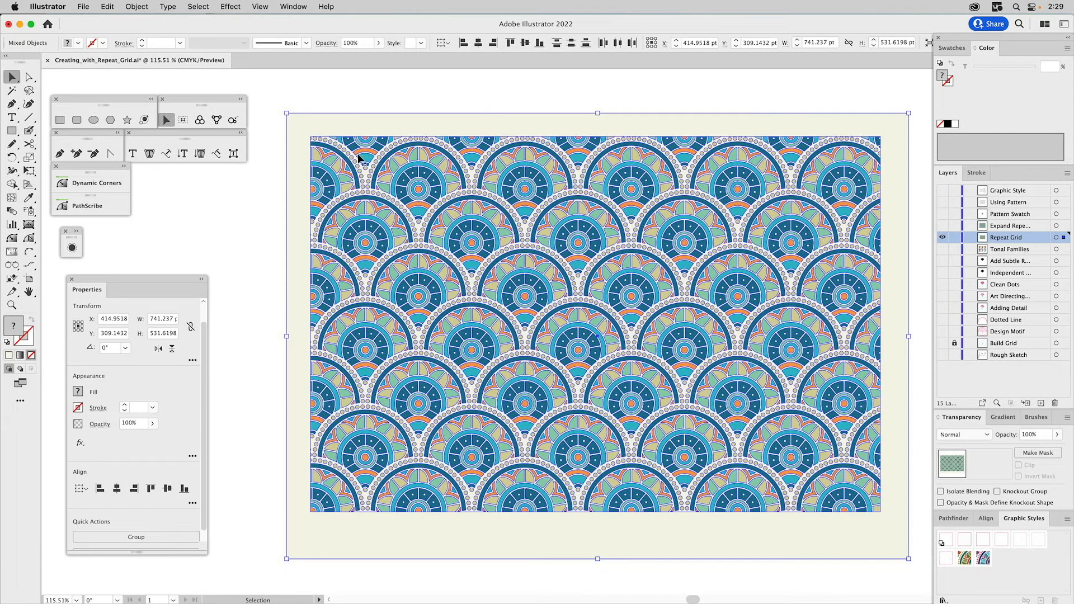
drag(347, 96, 404, 129)
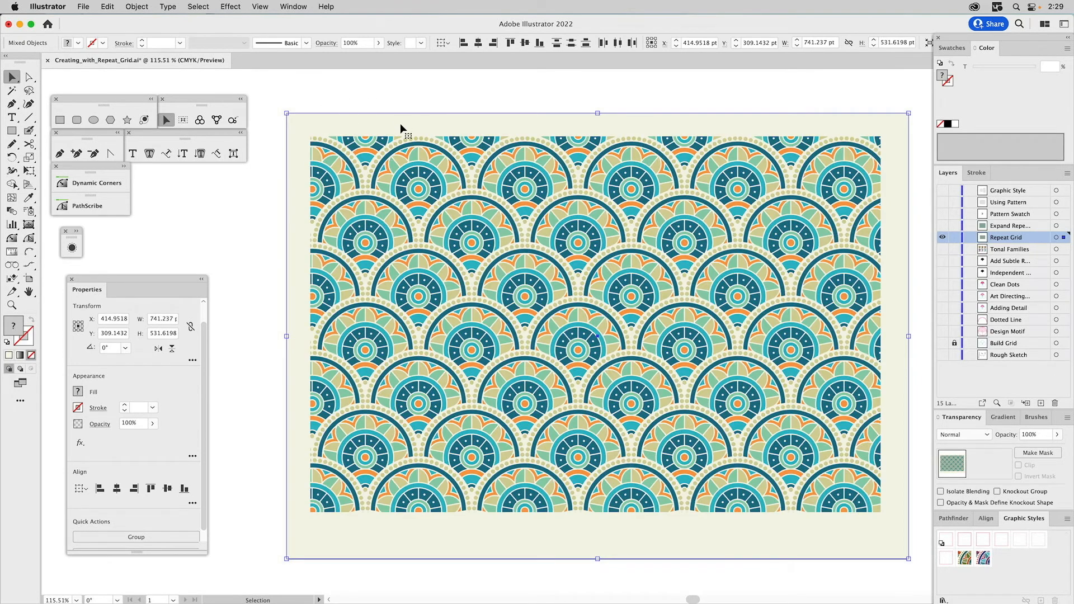
click(393, 161)
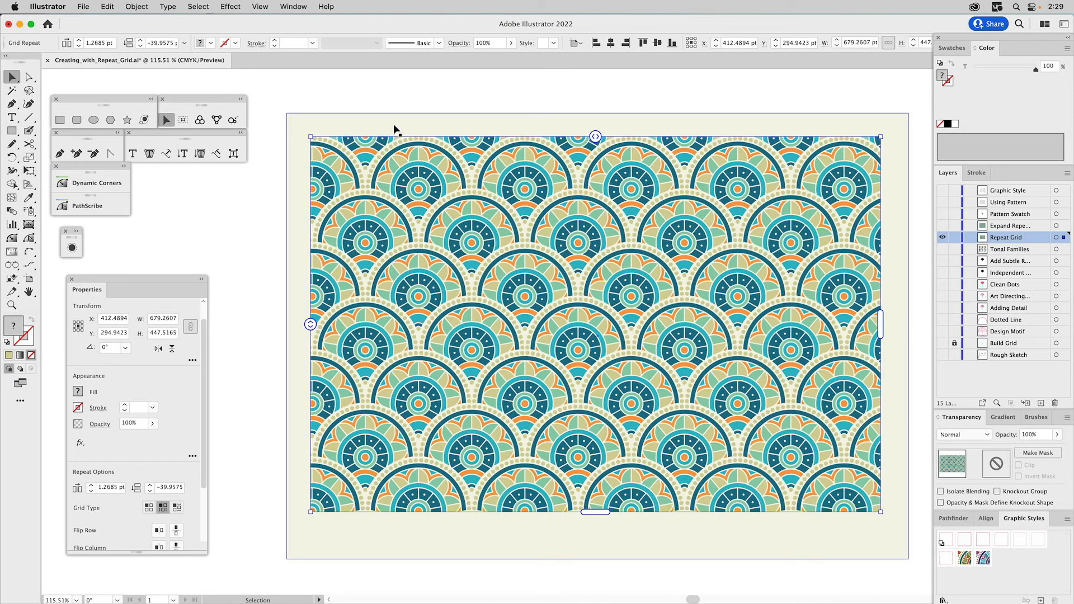
click(340, 103)
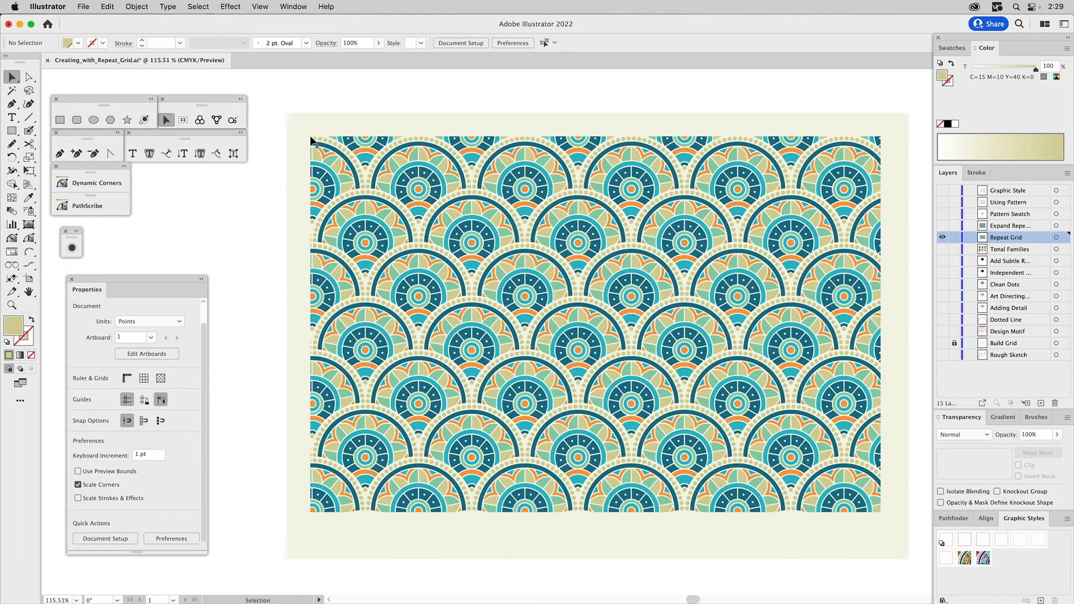
- Move the repeat grid to the background rectangle's upper-left corner and try adjusting the rectangle to match the grid's corner up close
drag(312, 139, 288, 115)
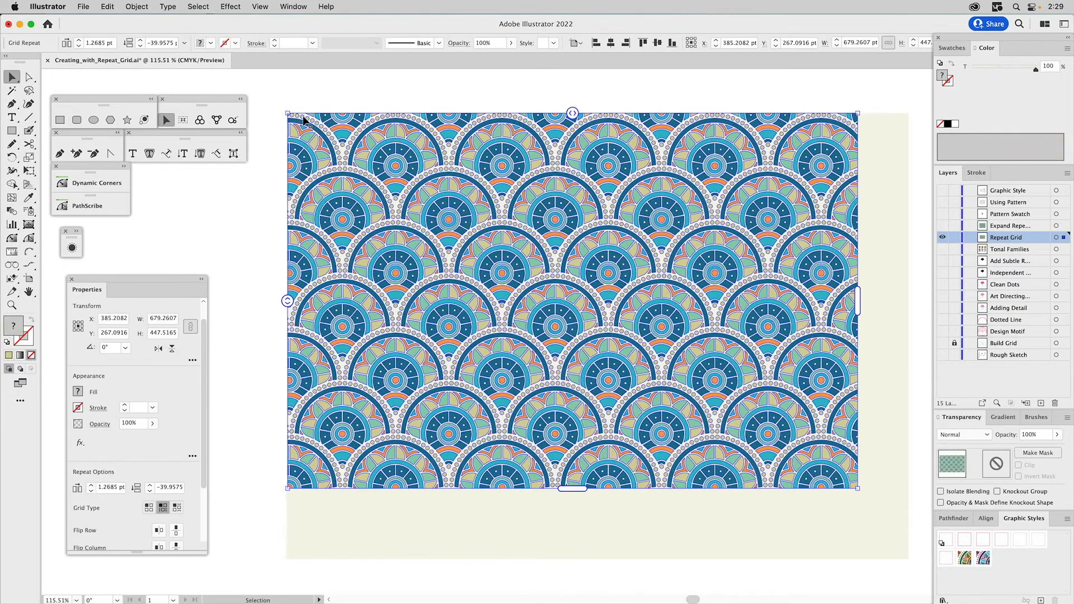
key(z)
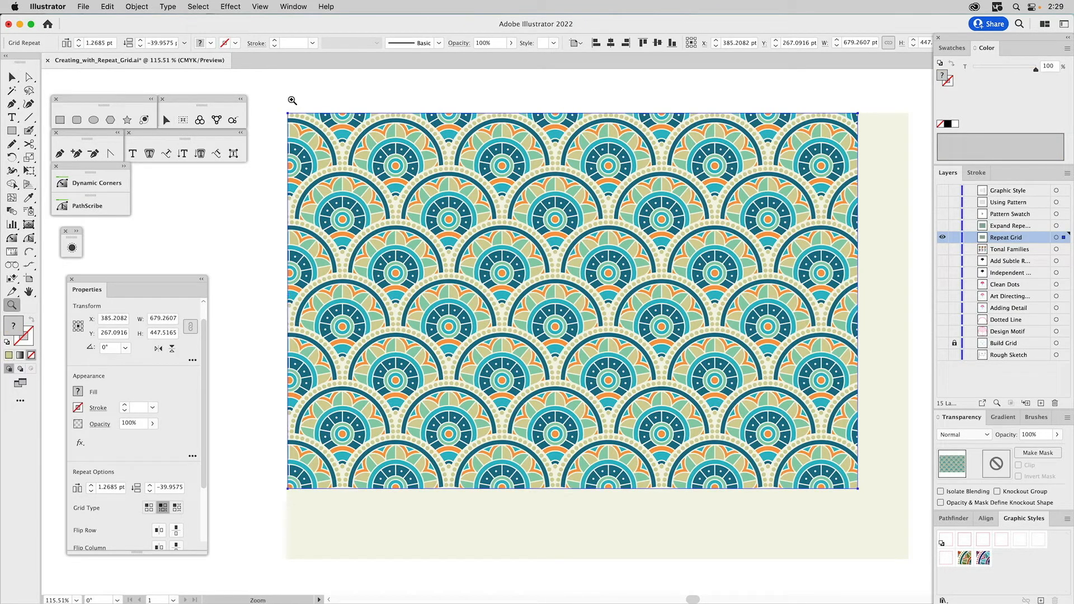
drag(276, 96, 375, 187)
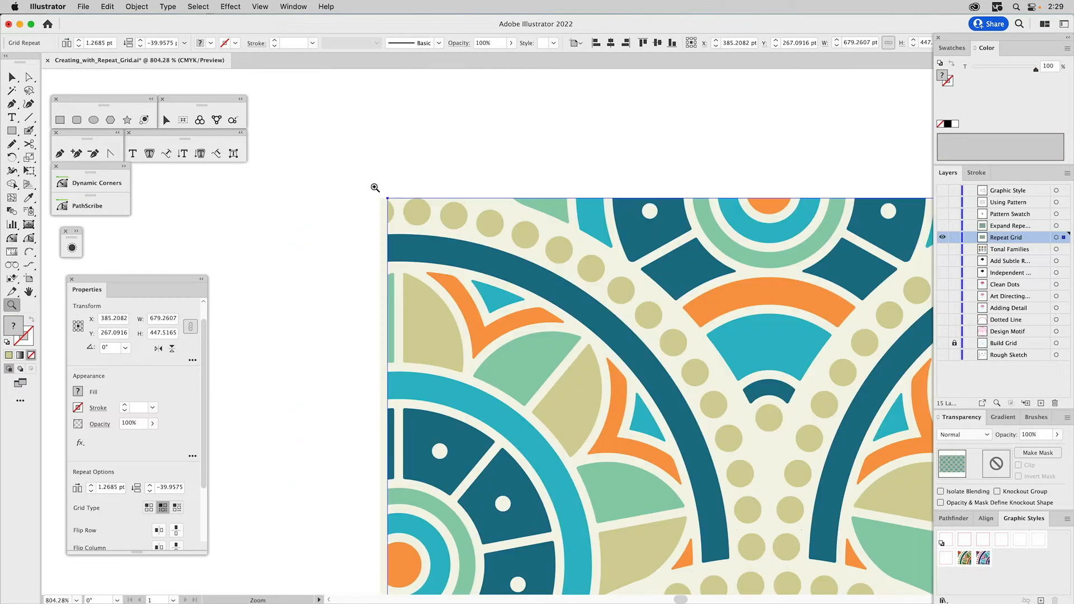
key(v)
click(397, 164)
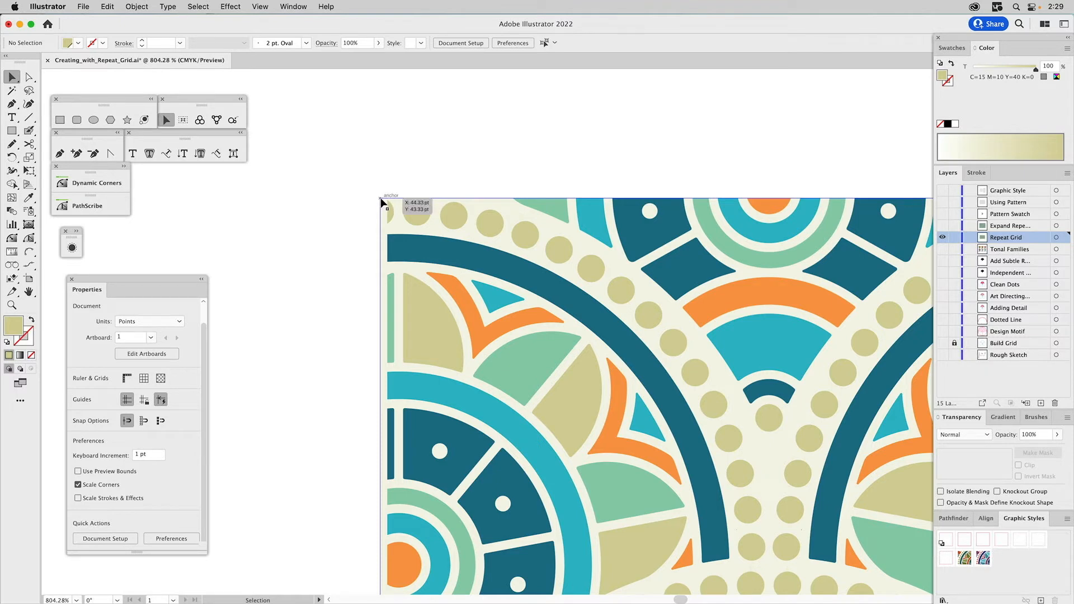
mouse_move(383, 199)
mouse_down()
mouse_move(391, 205)
mouse_move(375, 205)
mouse_up()
click(411, 184)
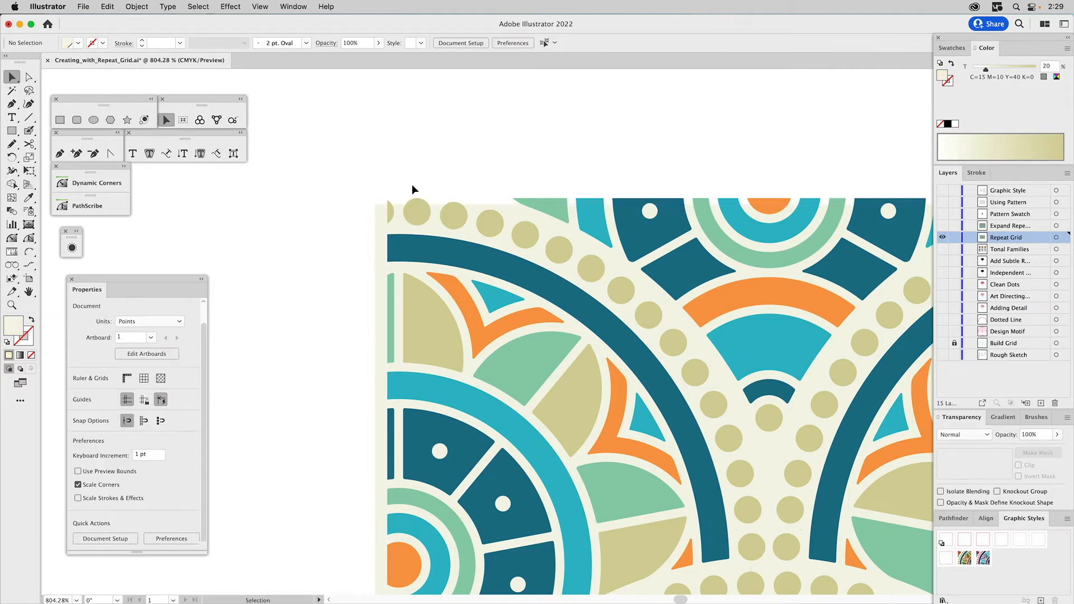
- Delete the tinted background rectangle behind the repeat grid
key(super+0)
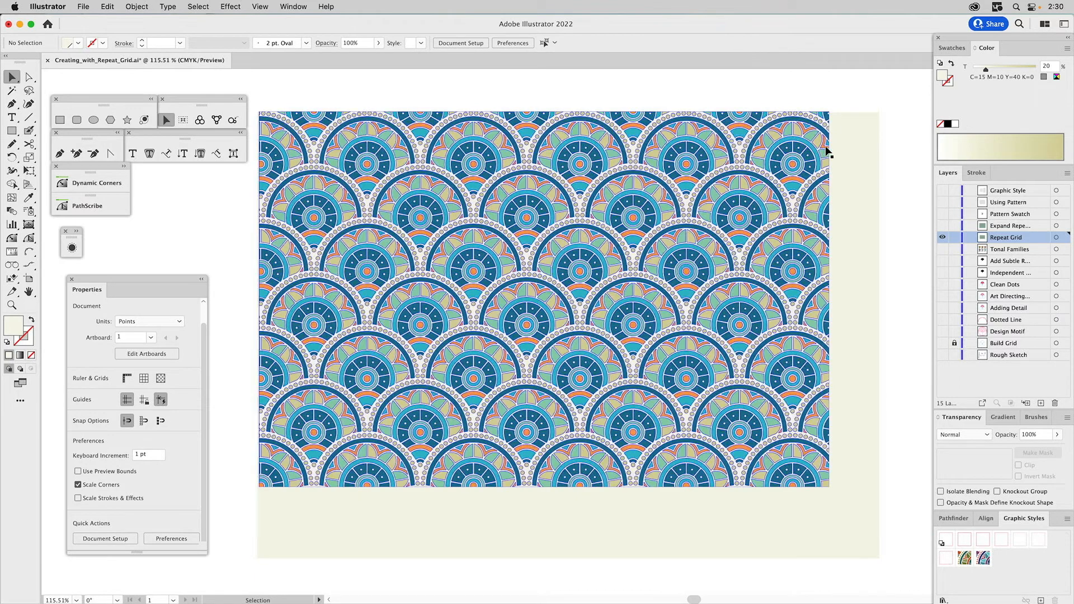
click(862, 141)
key(Delete)
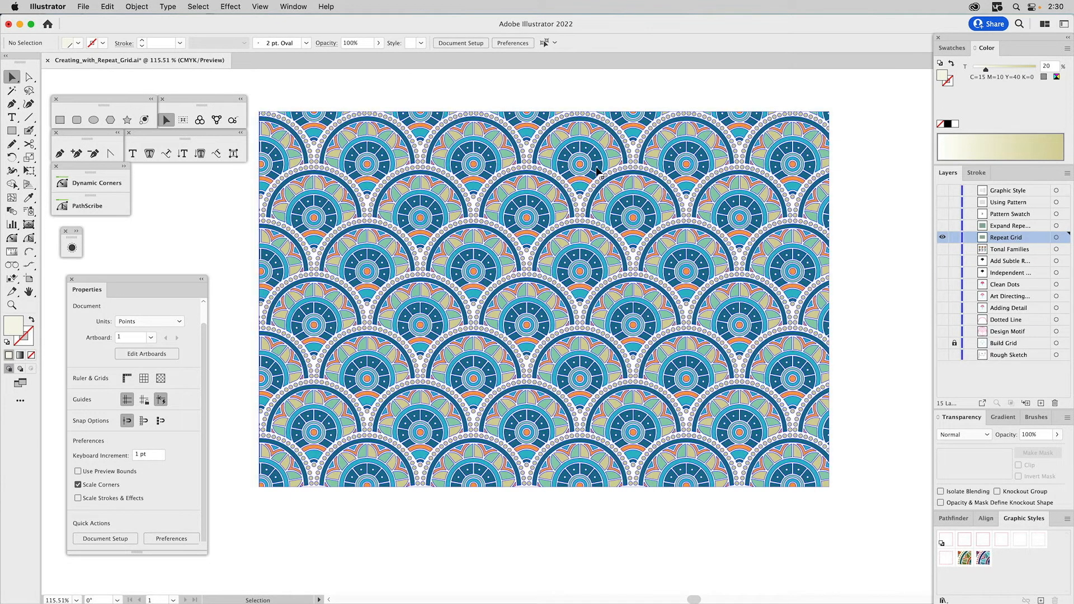
- Reposition the repeat grid, expand its object and fill, and ungroup the expanded clip group
drag(586, 170, 609, 174)
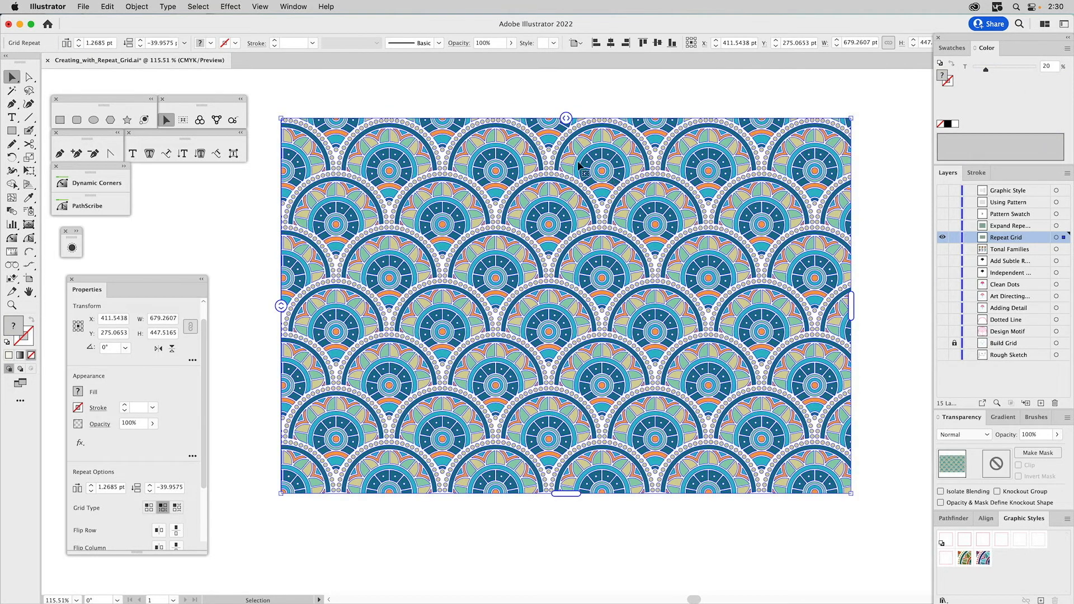
click(138, 7)
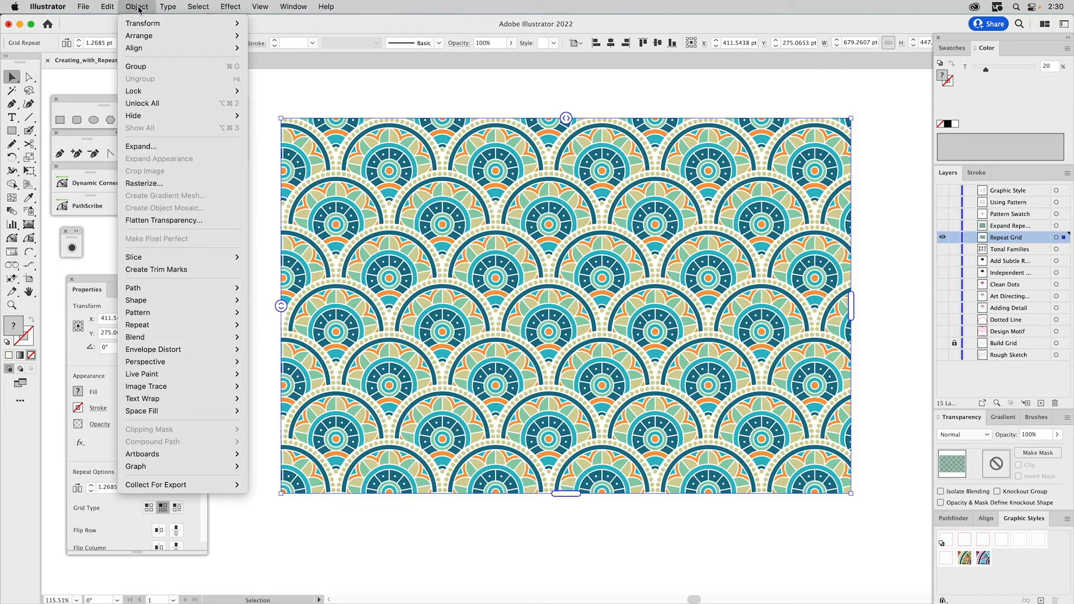
click(141, 146)
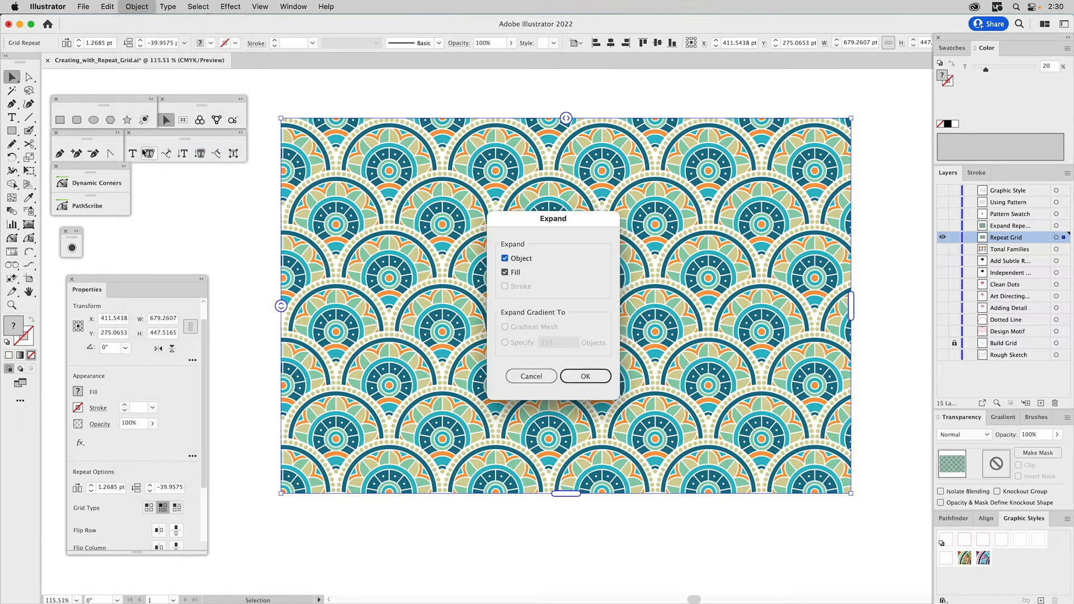
click(582, 376)
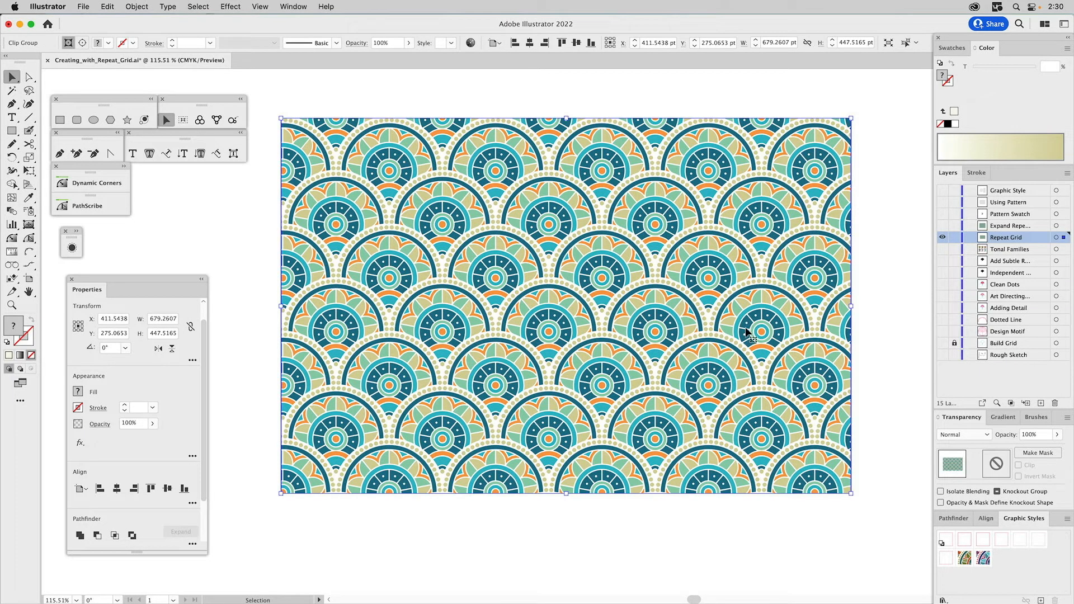
key(super+shift+g)
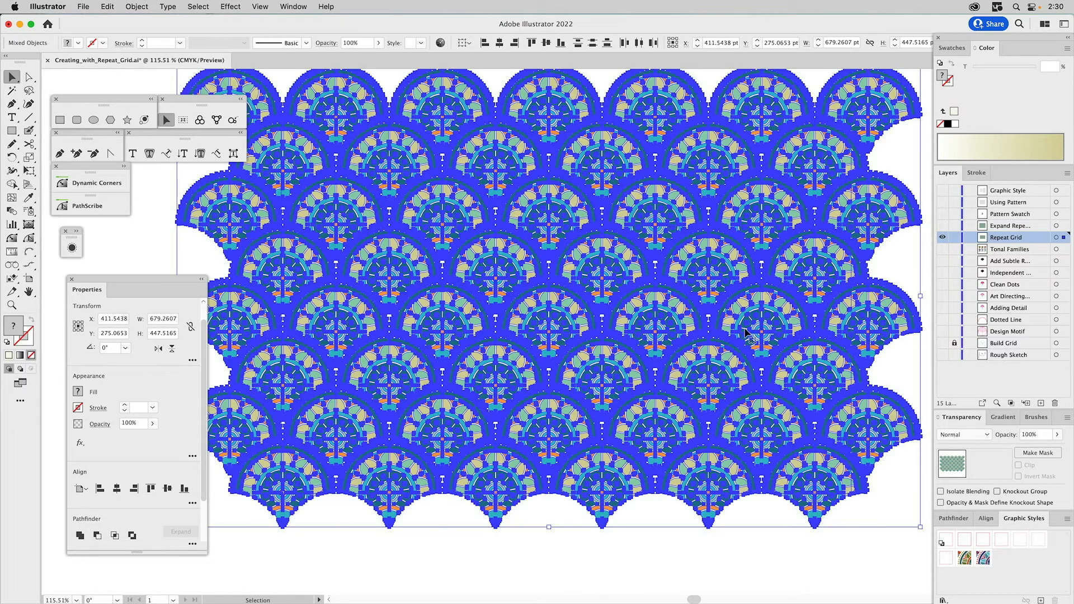
click(898, 370)
- Apply the magenta-stroke graphic style to the released clipping rectangle and set its stroke weight to 3 pt
click(851, 373)
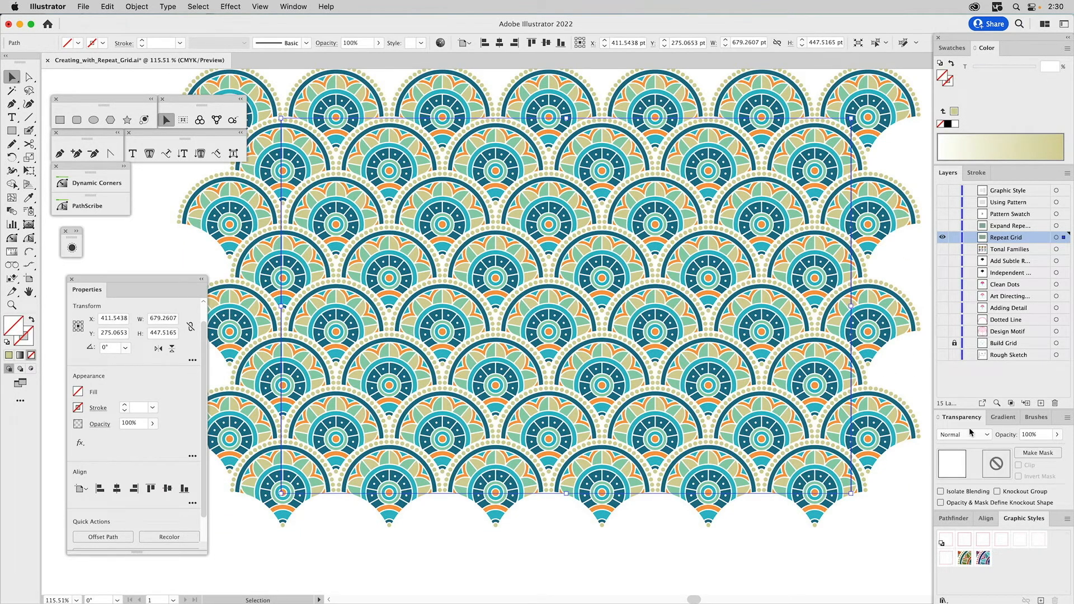
click(965, 540)
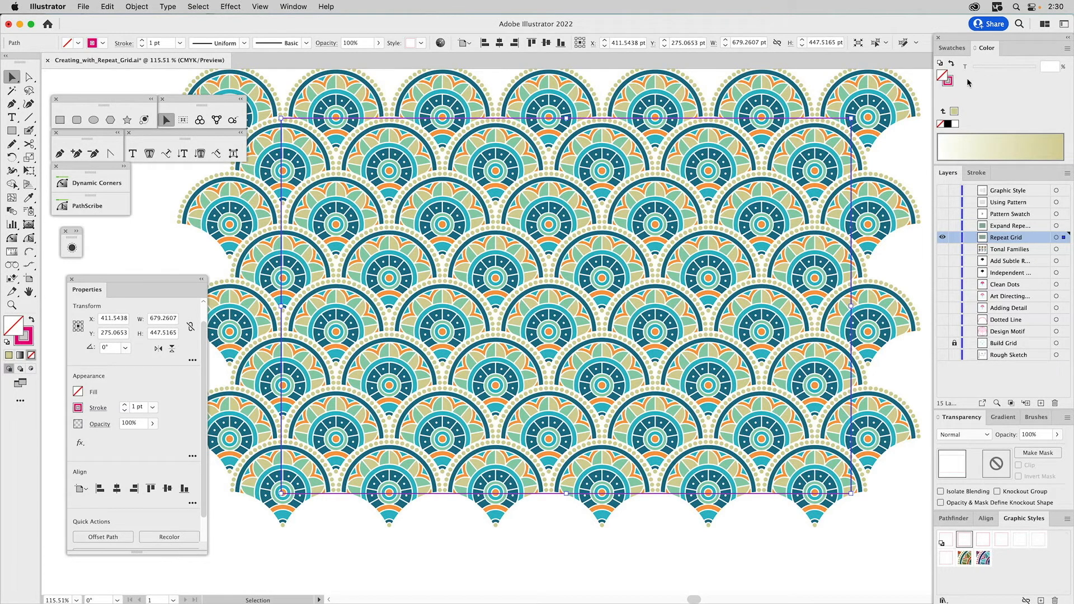
click(977, 172)
click(979, 188)
click(979, 189)
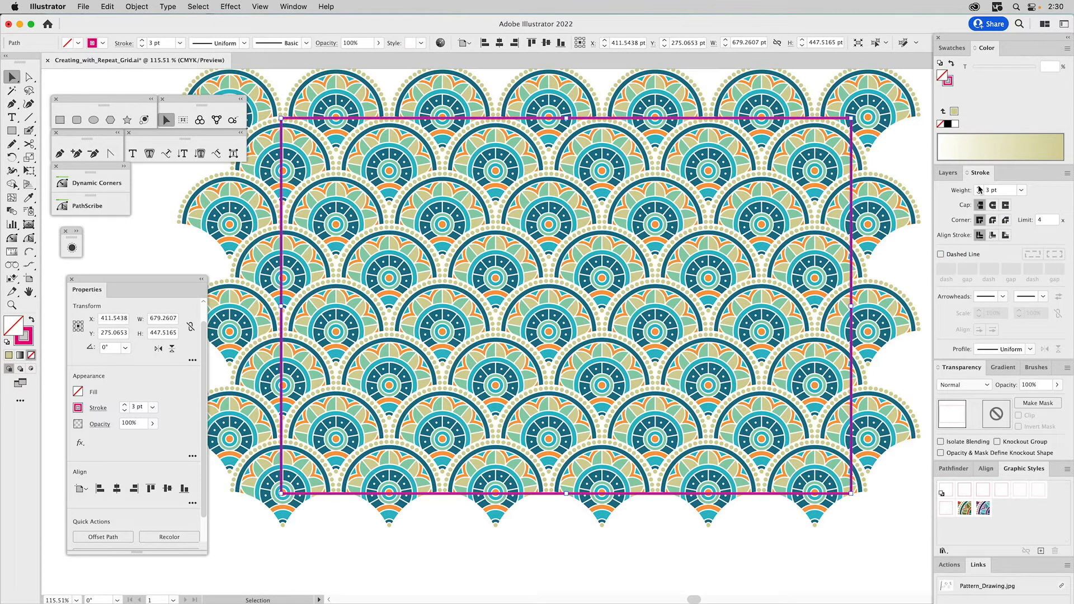
click(902, 144)
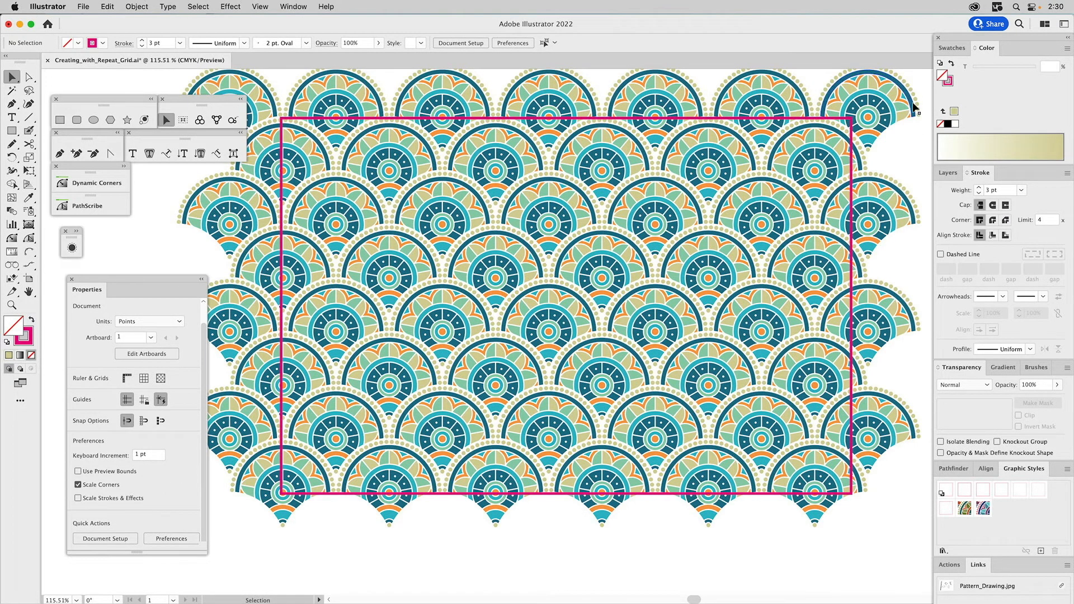
- Try extending the magenta rectangle's bottom edge below the pattern by moving its two lower corner points, and undo the change
click(895, 118)
click(895, 147)
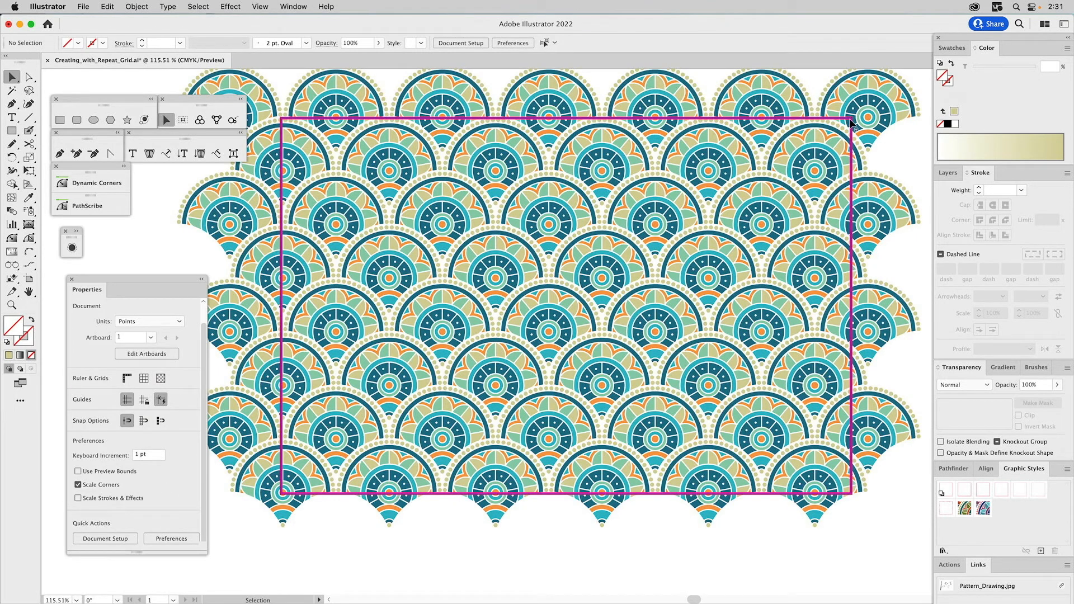
key(a)
click(852, 495)
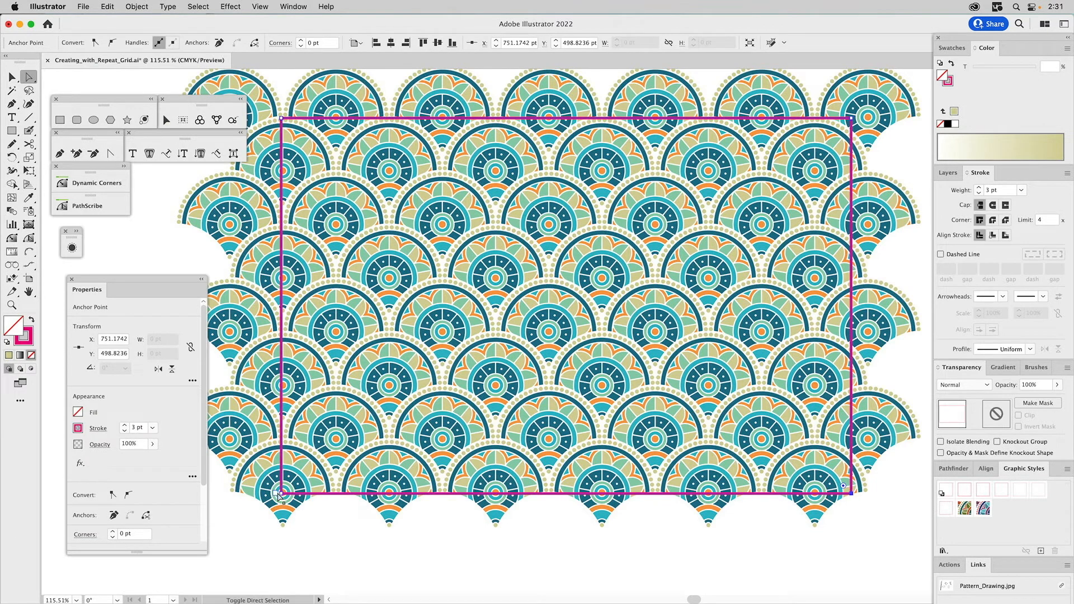
drag(283, 496, 283, 563)
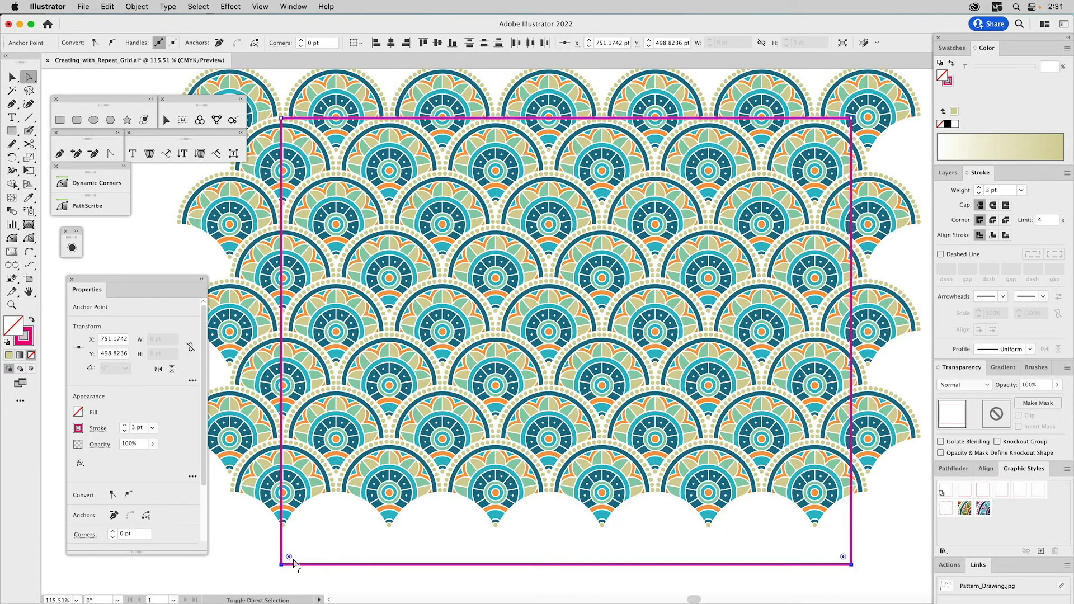
key(super+z)
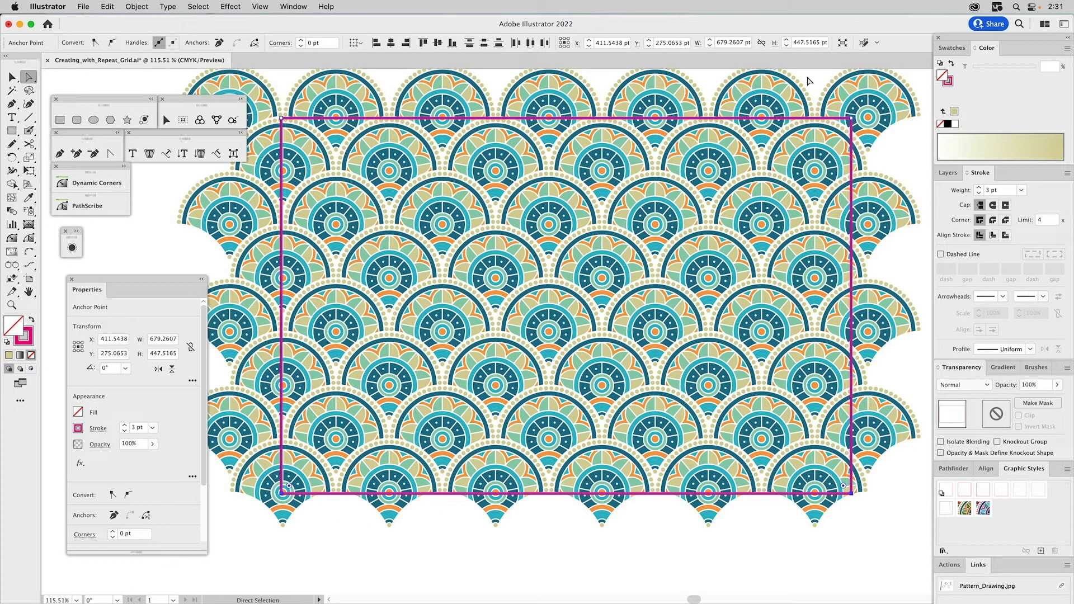
- Select all of the expanded pattern artwork to inspect its paths, and clear the selection
key(v)
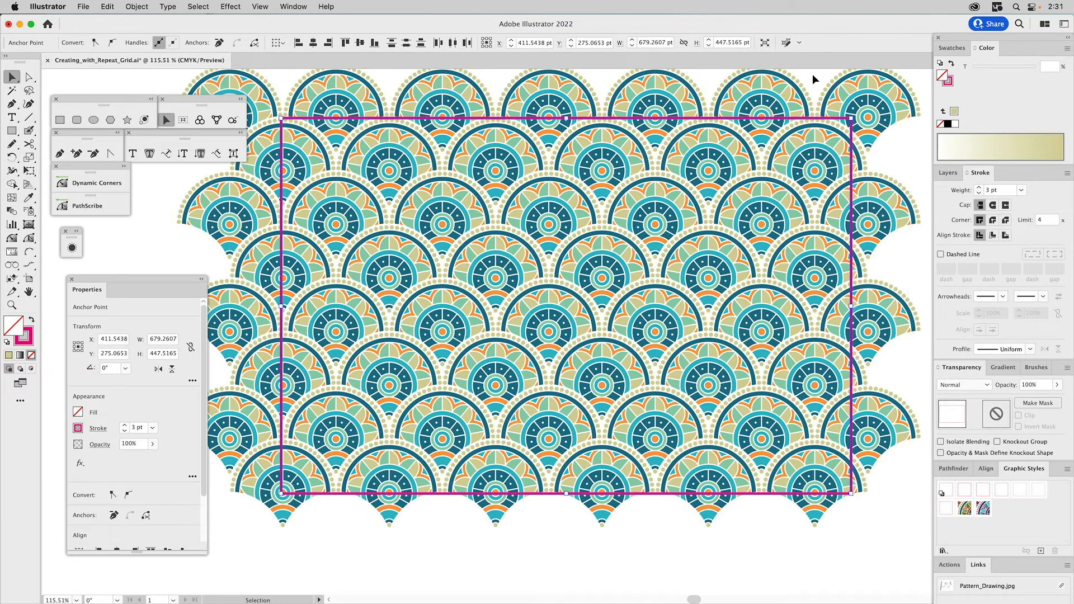
click(812, 75)
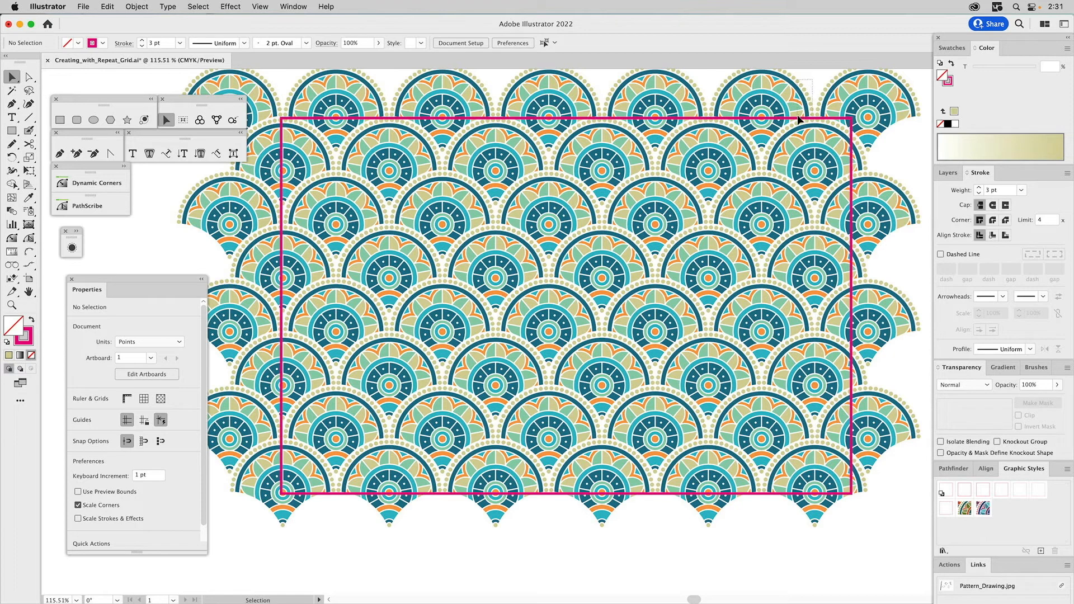
key(super+a)
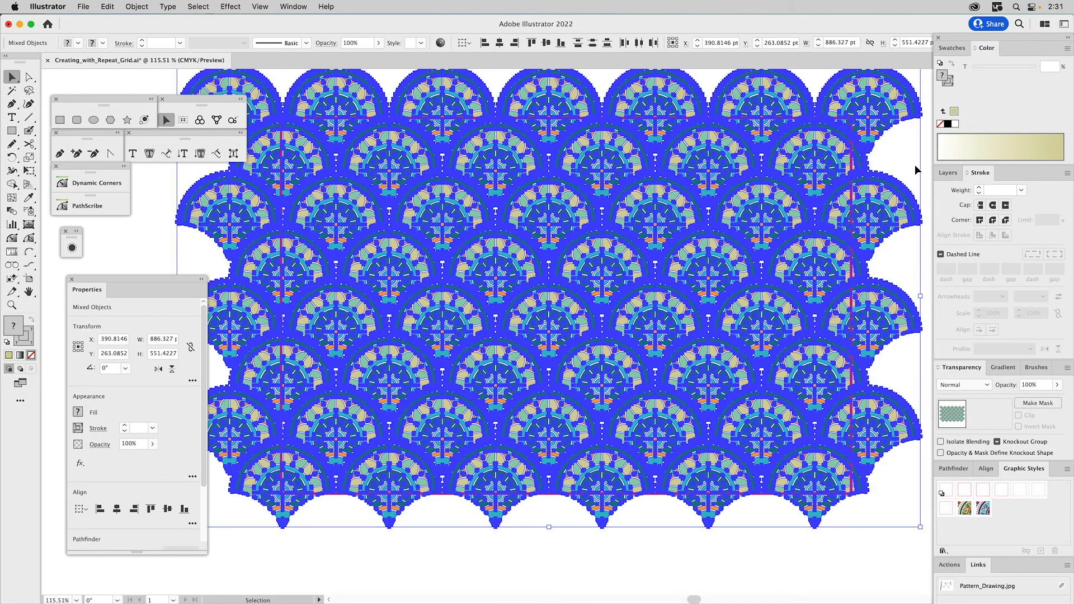
key(shift+super+a)
- Hide the Repeat Grid layer, show the "Expand Repe..." layer above it, and select that layer's grid repeat
click(940, 174)
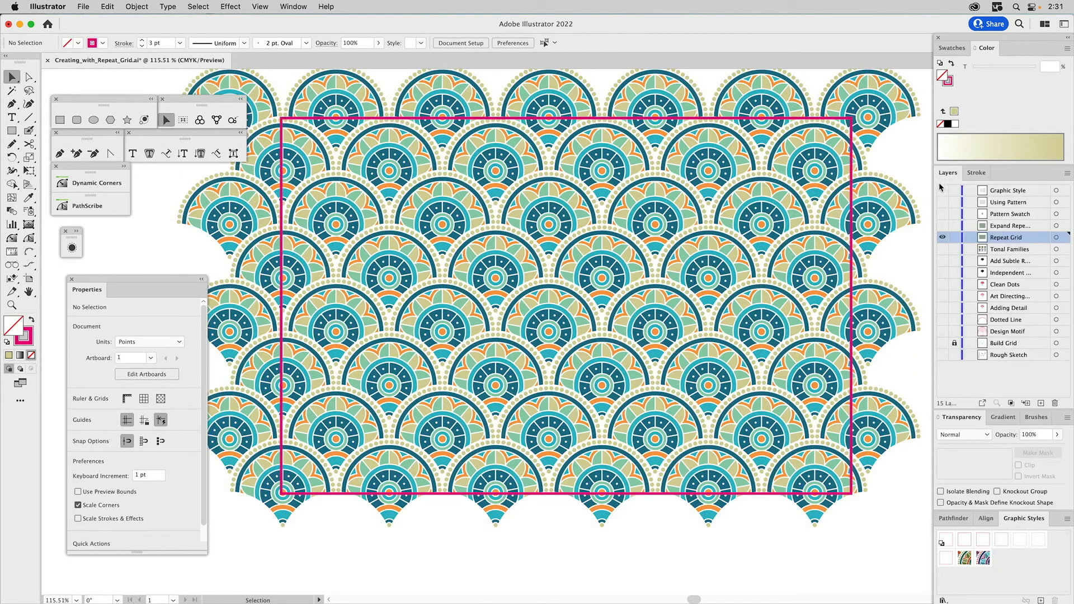
super+click(942, 239)
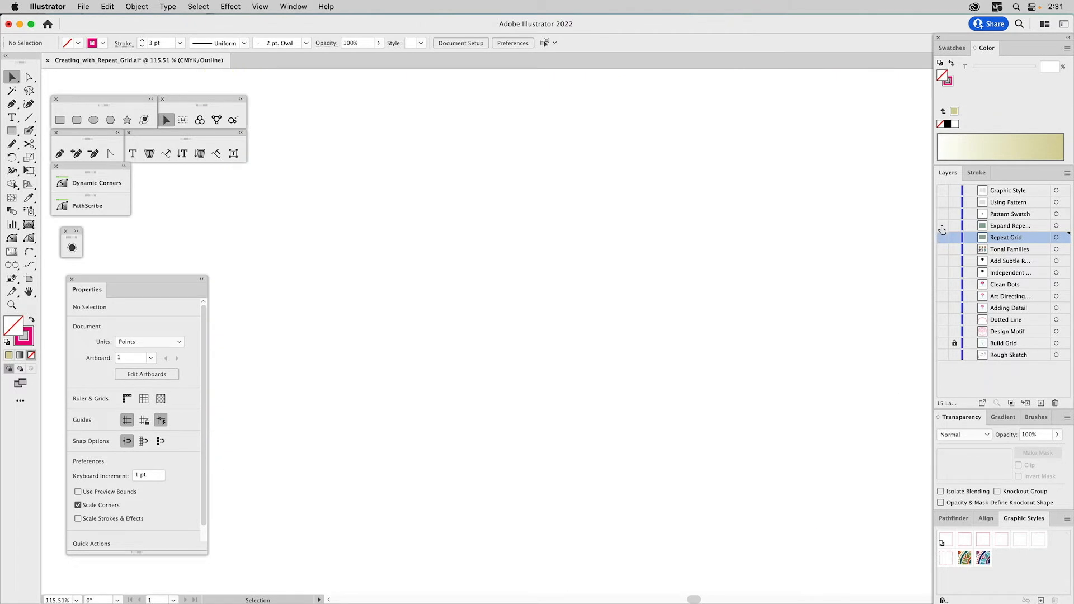
click(942, 228)
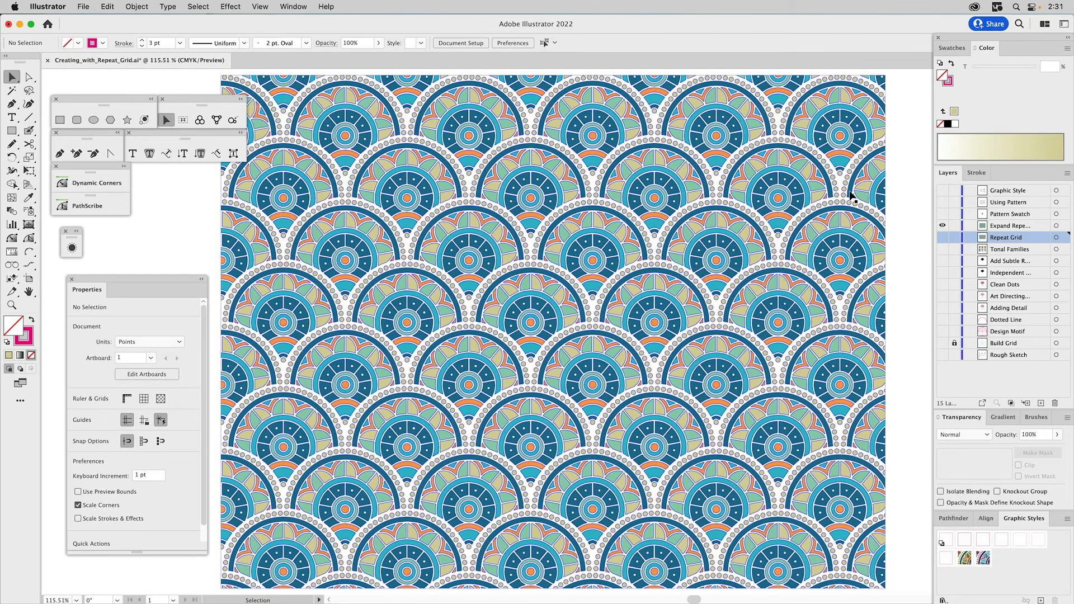
click(851, 194)
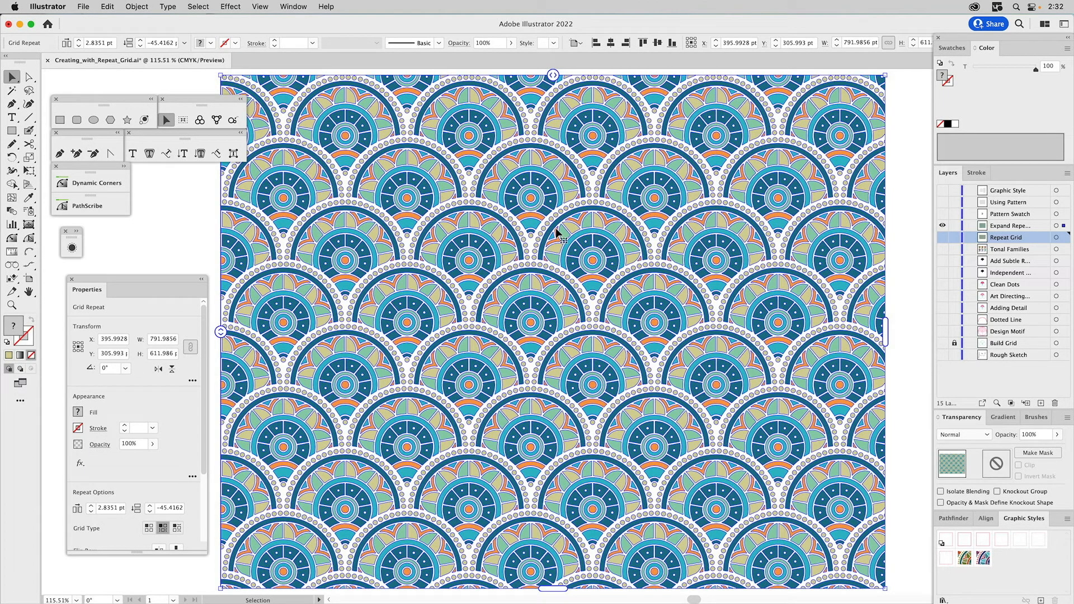
- Hide the "Expand Repe..." layer, and make the Pattern Swatch layer visible and active to examine its three motifs and magenta rectangle
click(944, 226)
click(942, 214)
click(1000, 214)
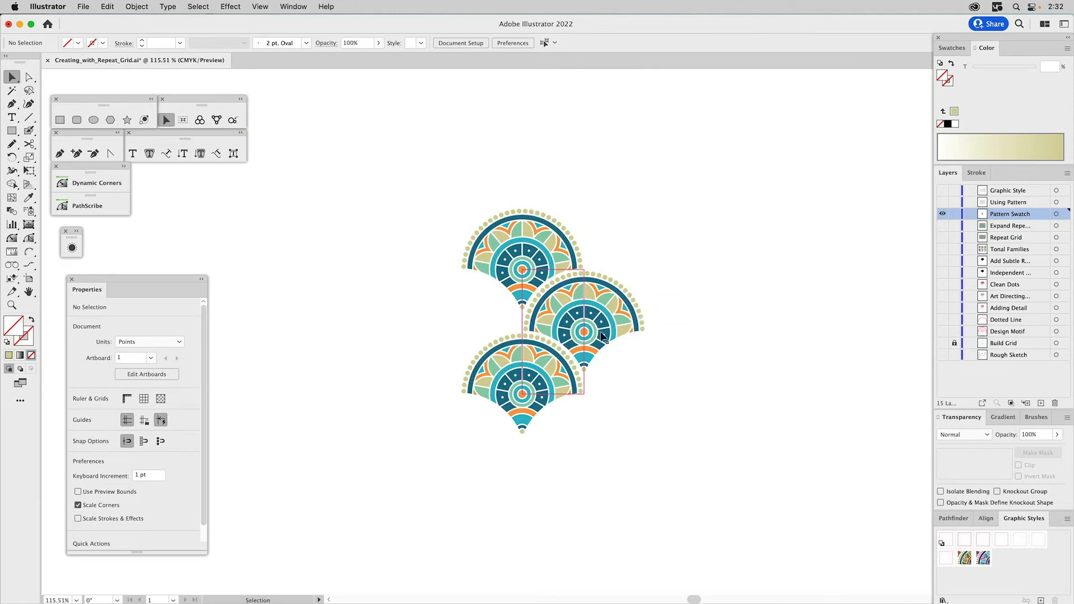
key(z)
drag(420, 190, 680, 488)
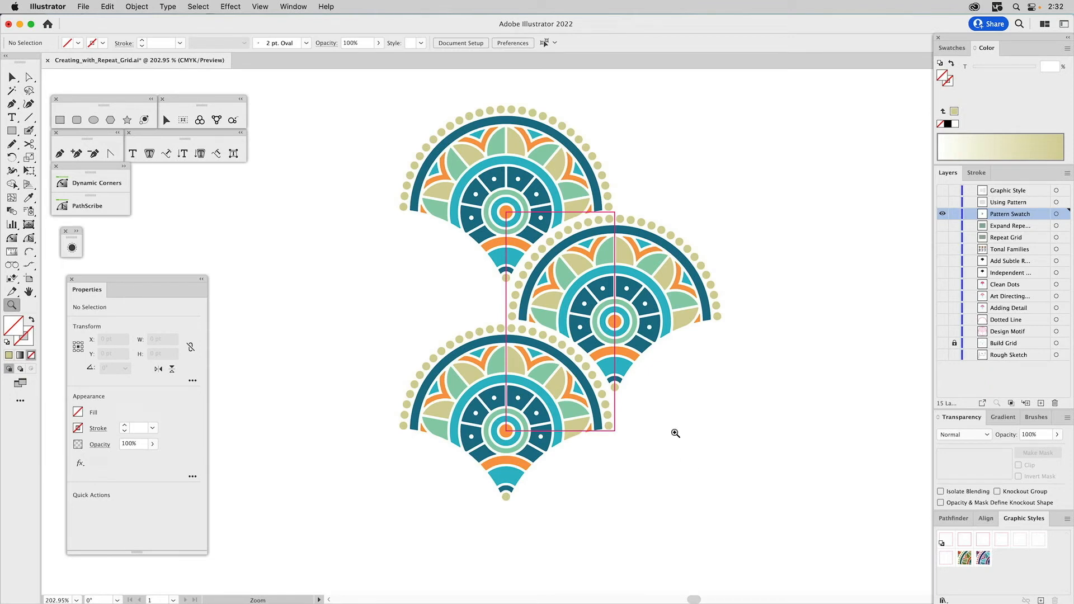
key(v)
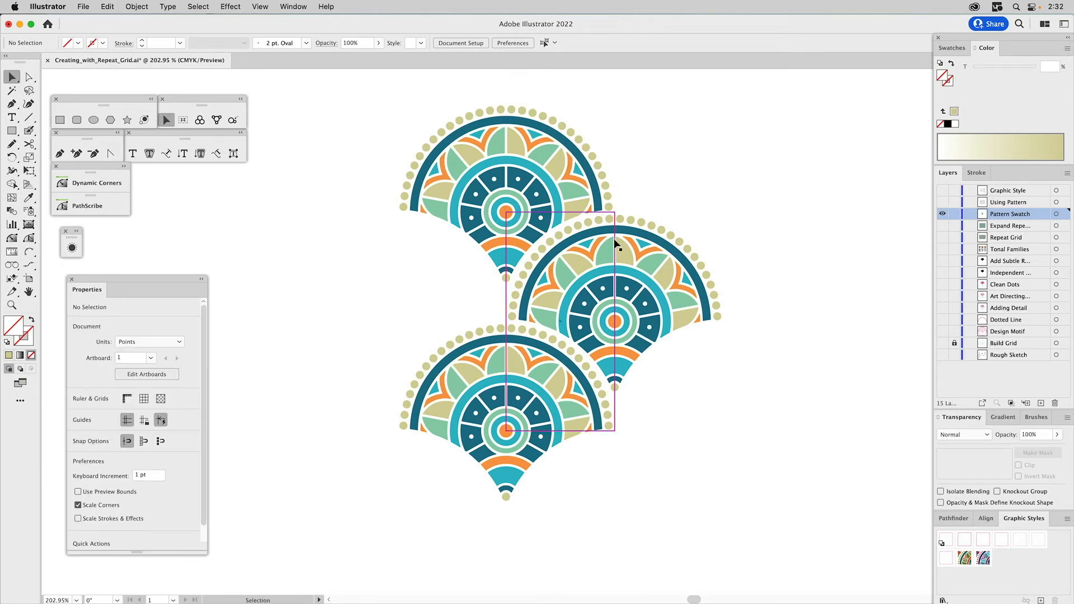
- Create a pattern swatch from the lower two motifs and the magenta rectangle, and clear the selection
click(575, 212)
click(689, 205)
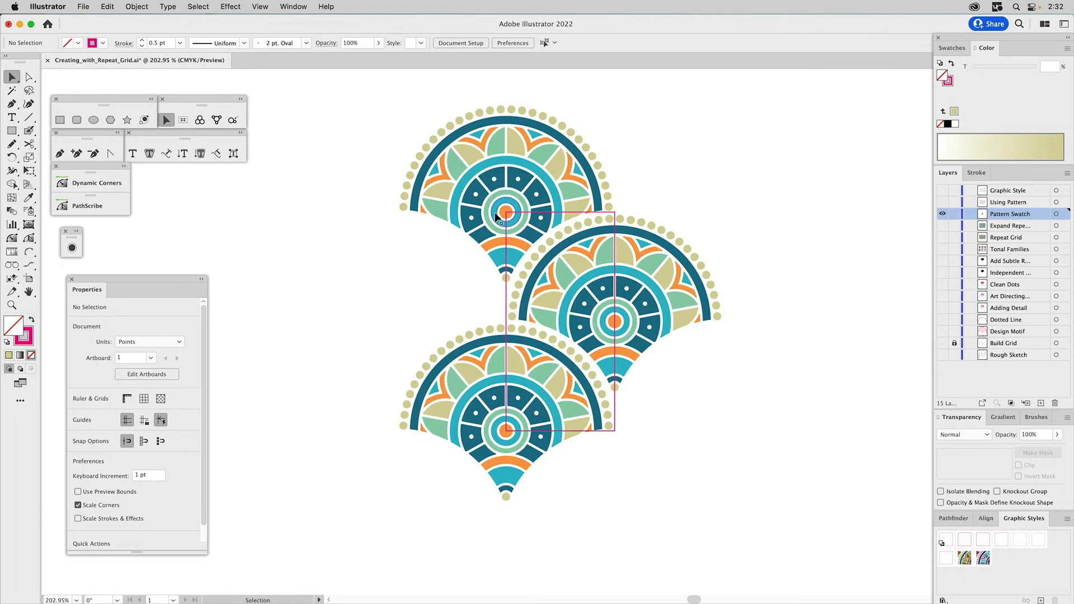
drag(451, 307, 755, 445)
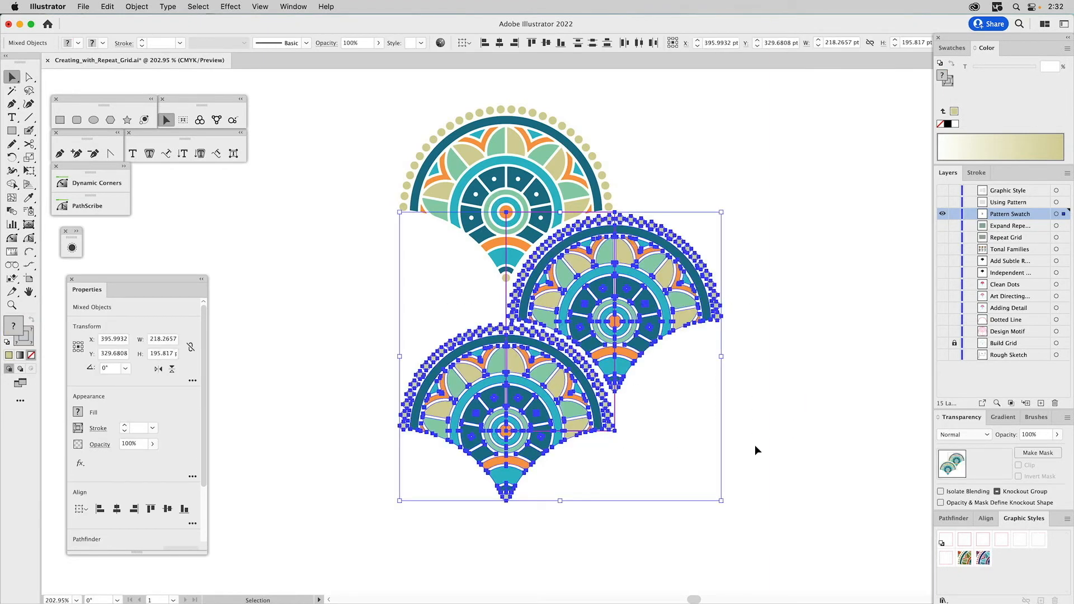
click(953, 50)
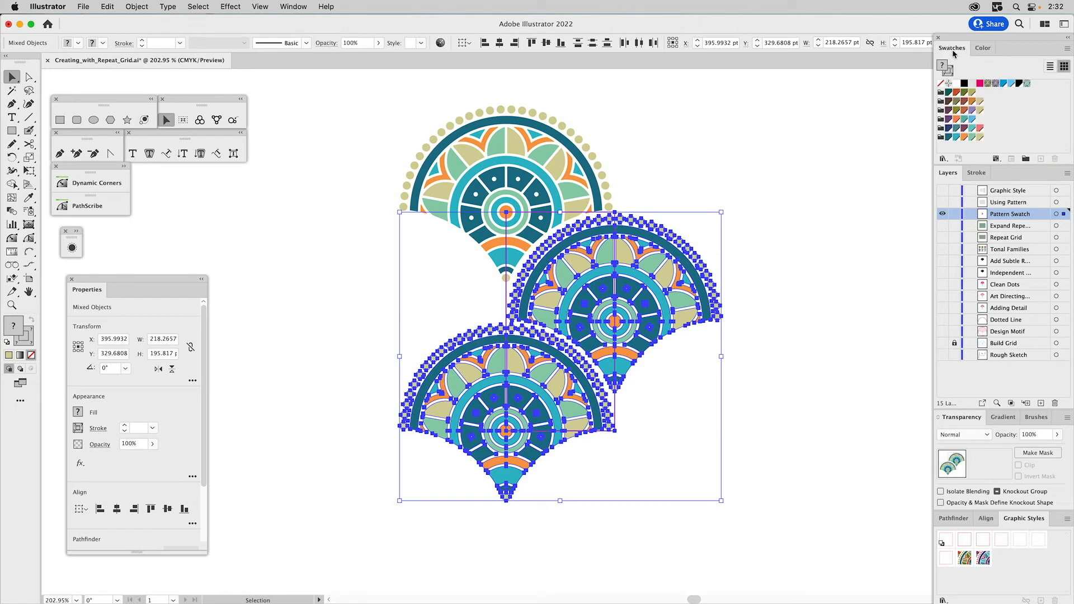
drag(653, 262, 1002, 95)
click(777, 139)
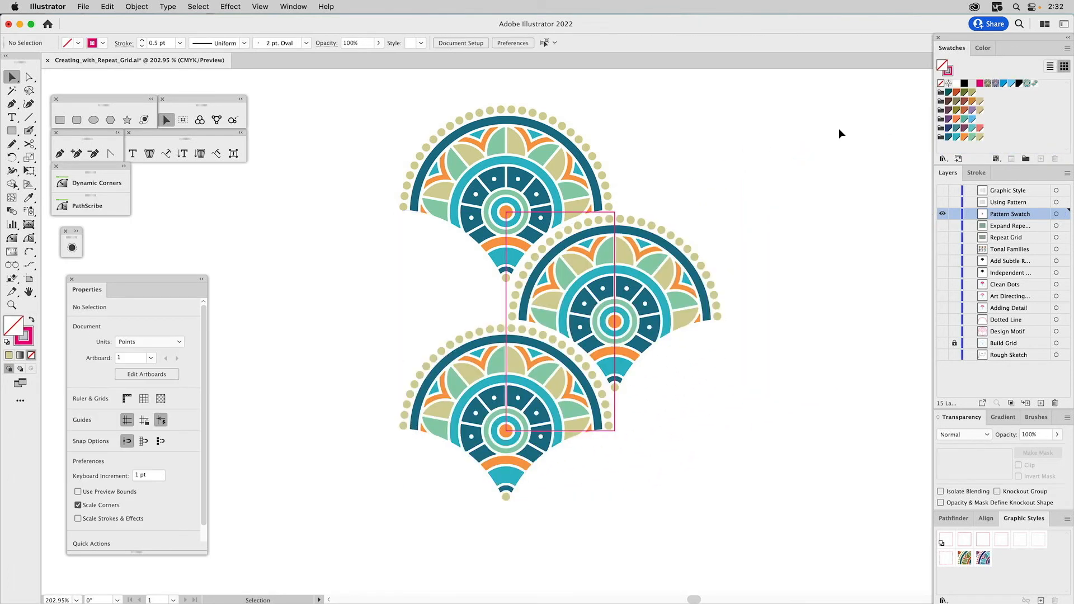
- Open the new pattern swatch for editing and name it "Paonne Pattern"
double_click(1036, 84)
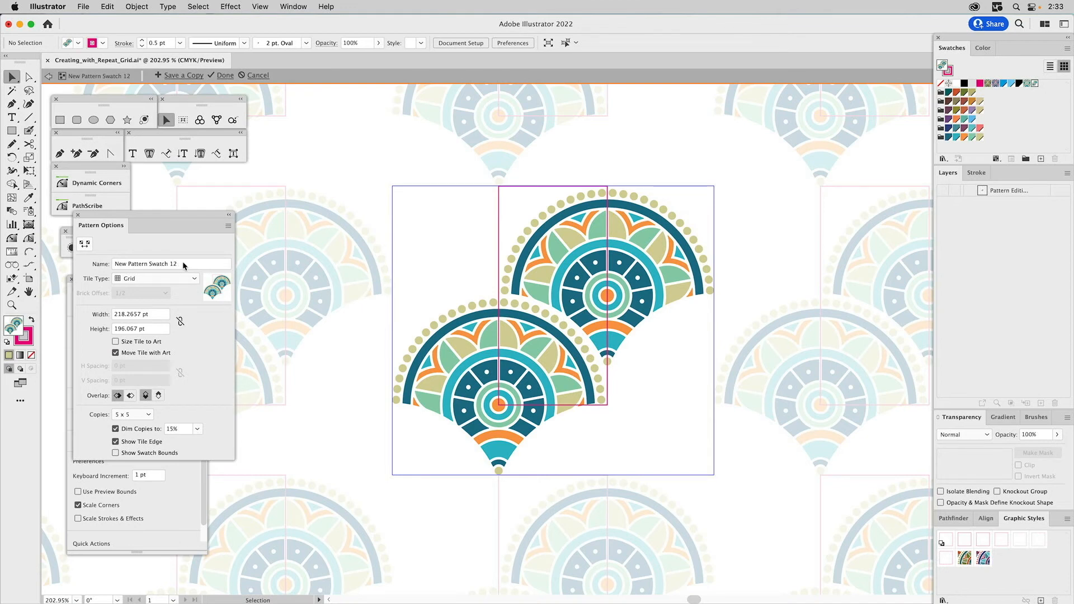
drag(182, 263, 91, 261)
text(P)
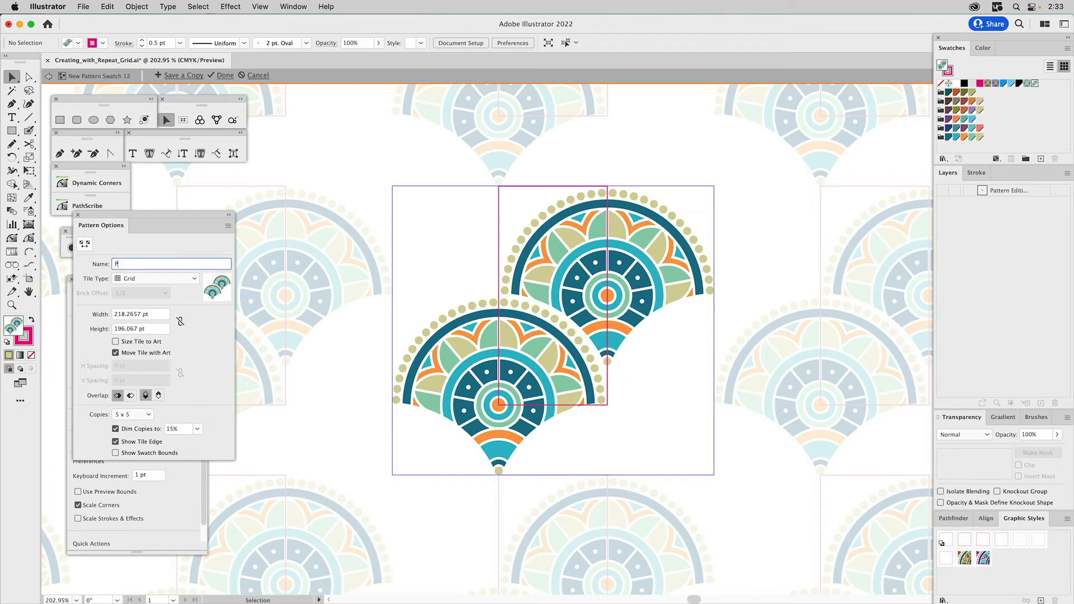
text(anonne Pattern)
key(Return)
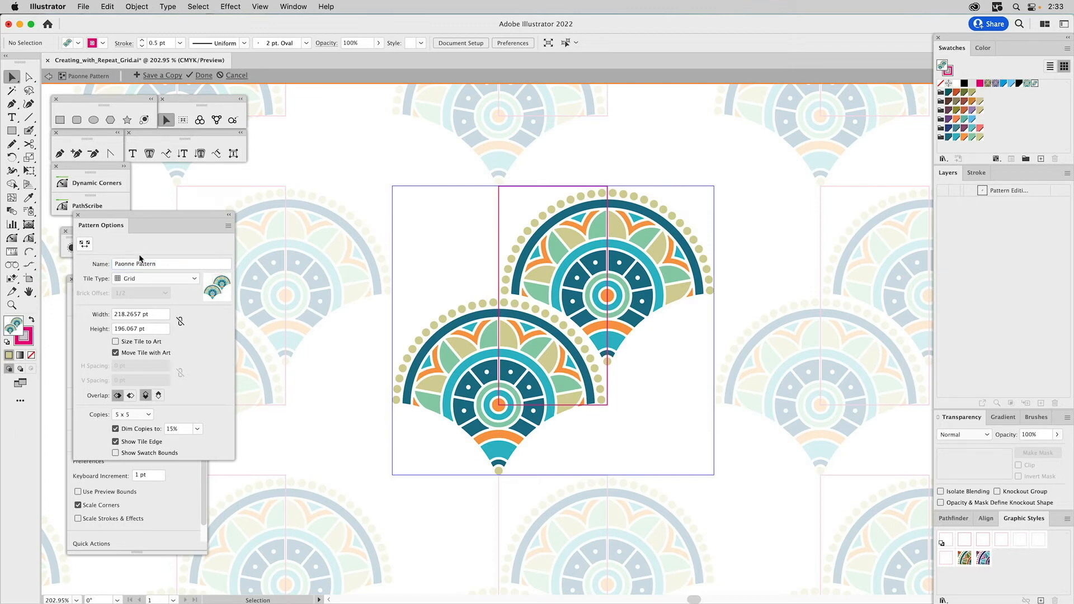
- Shrink the pattern tile to 145.9898 pt wide and 148.4554 pt high, snapping its edges to the magenta rectangle
click(85, 246)
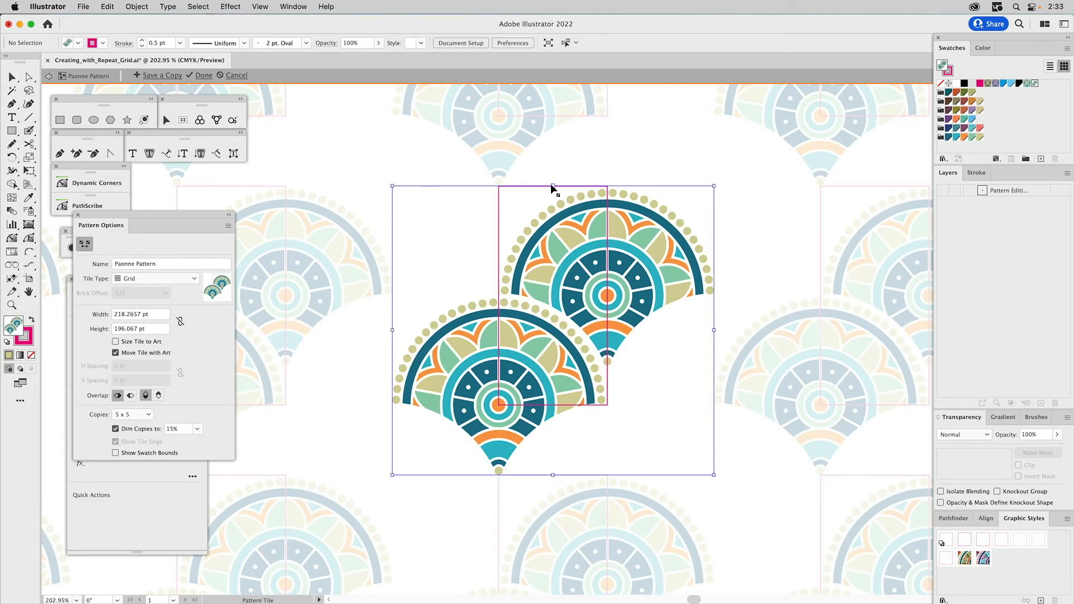
mouse_move(553, 189)
mouse_down()
mouse_move(553, 167)
mouse_move(550, 188)
mouse_up()
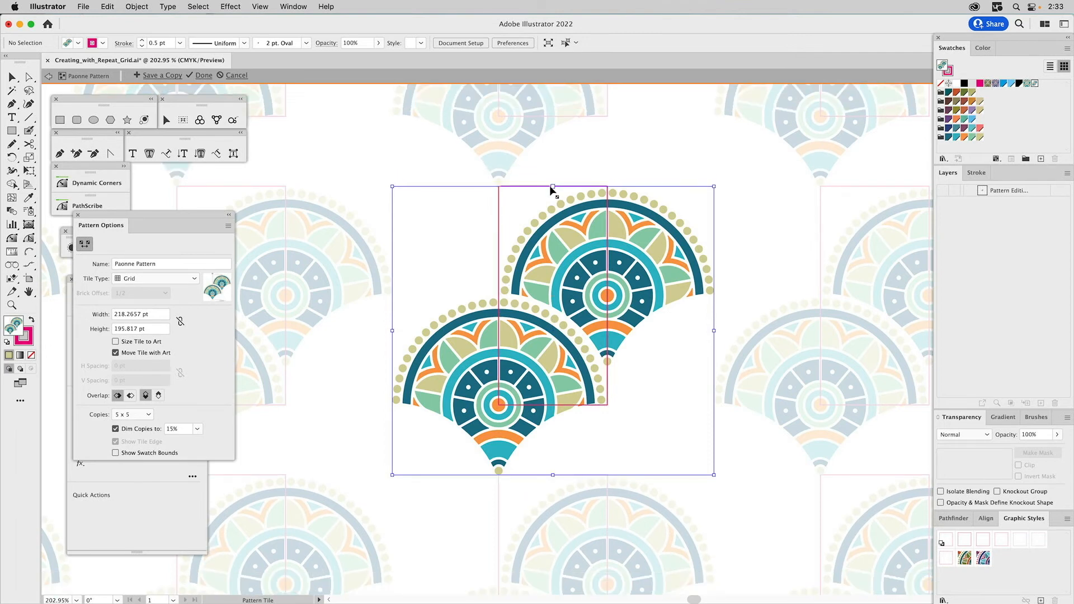
drag(713, 331, 609, 377)
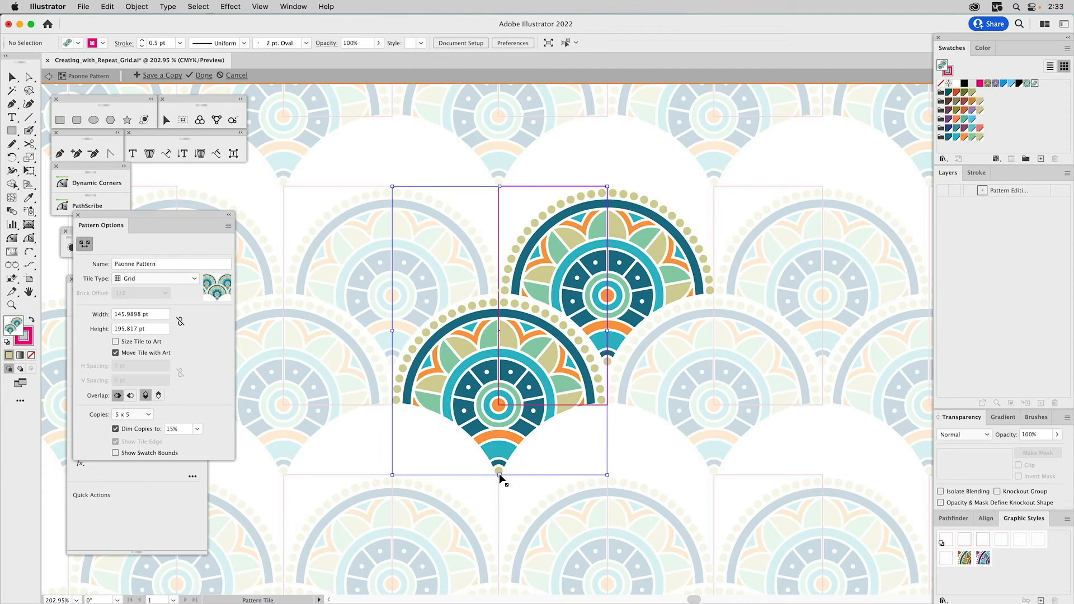
drag(500, 475, 565, 407)
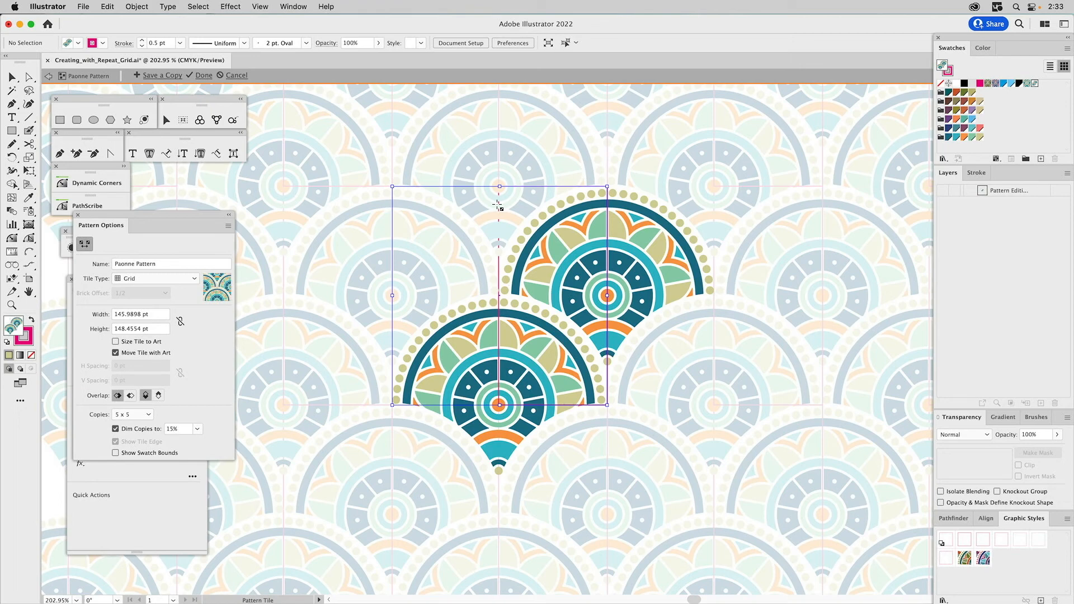
- Delete the magenta rectangle from the pattern artwork
key(v)
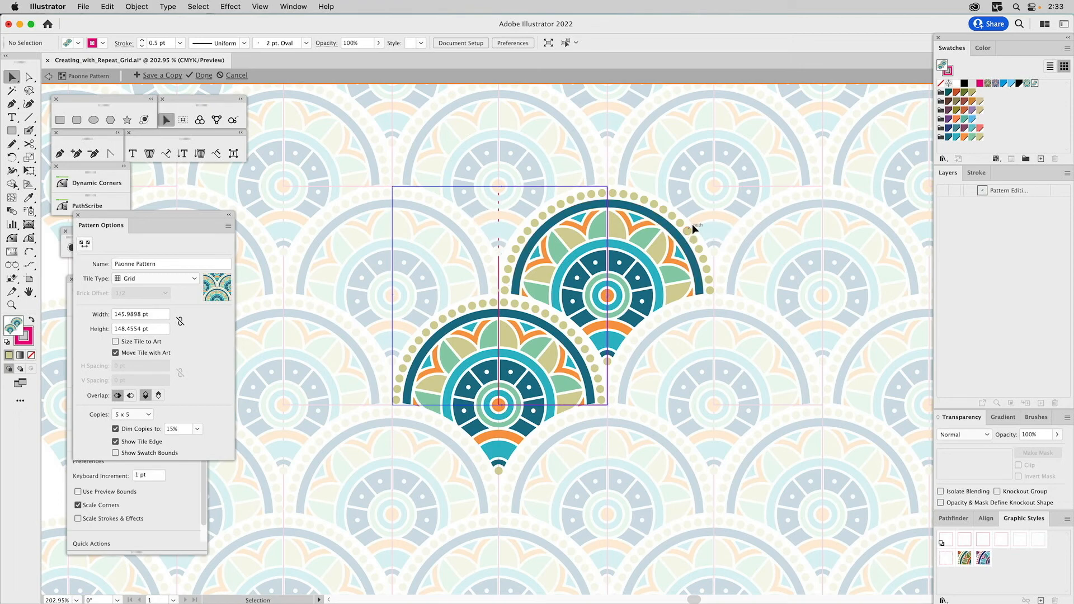
click(608, 203)
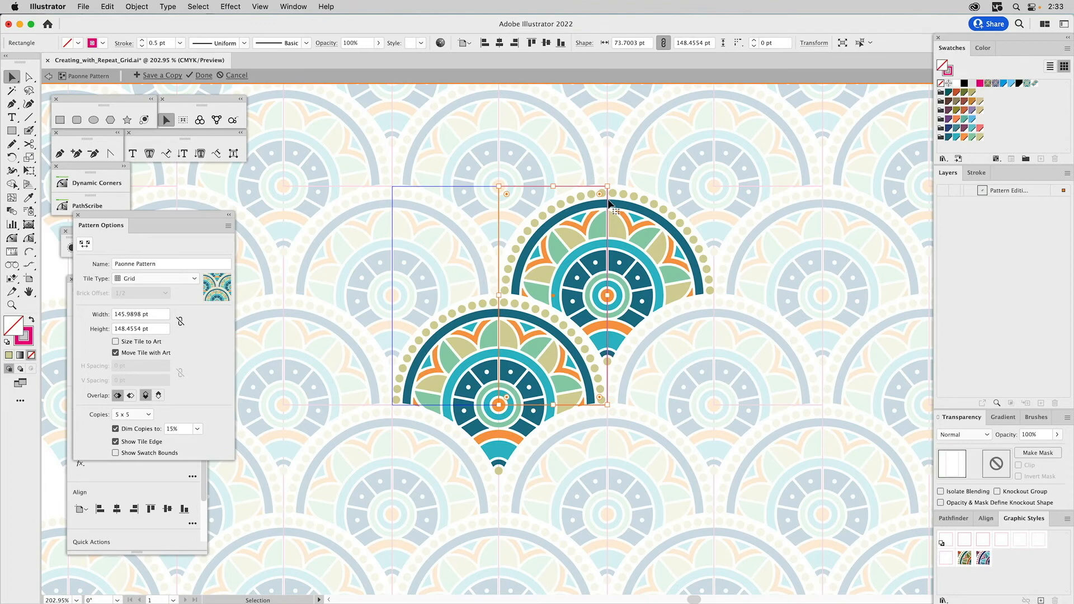
key(Delete)
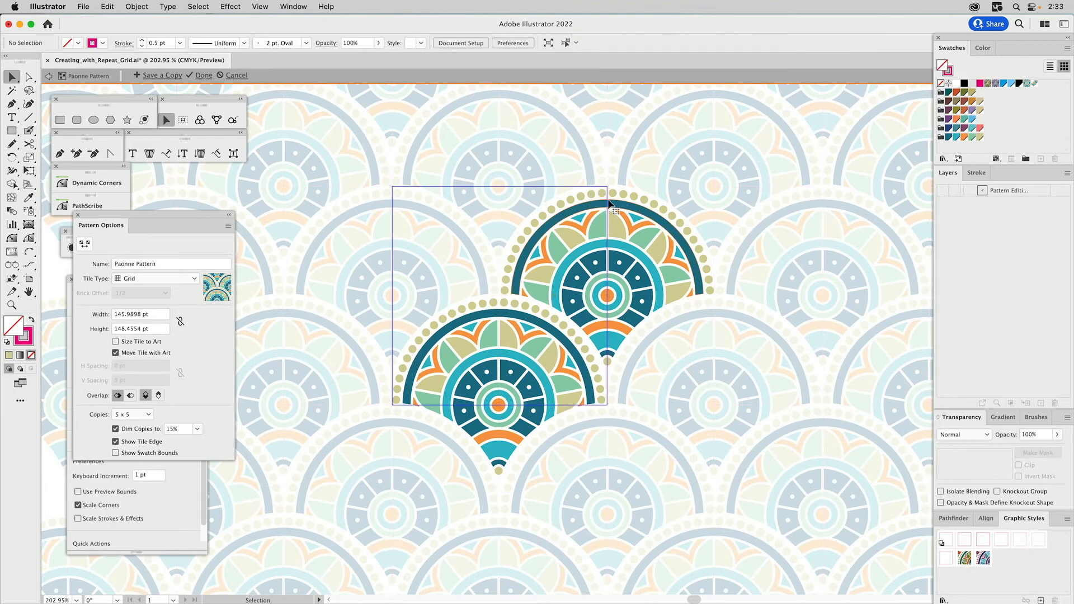
- Preview the pattern copies undimmed by setting Dim Copies to 100%, and restore the dimming to 15%
double_click(173, 430)
text(100%)
key(Return)
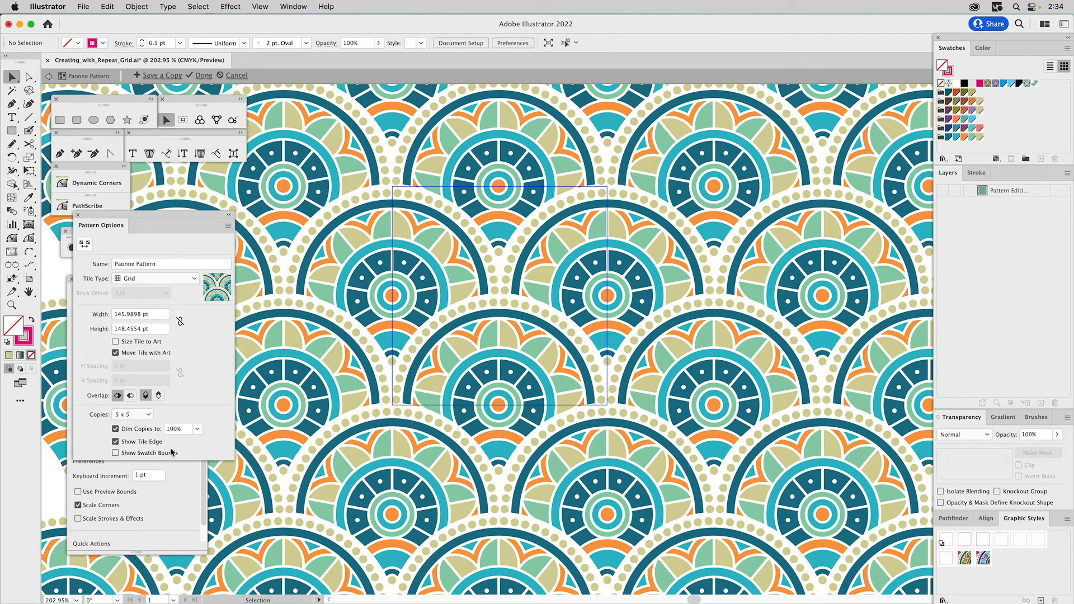
click(164, 429)
text(15%)
key(Return)
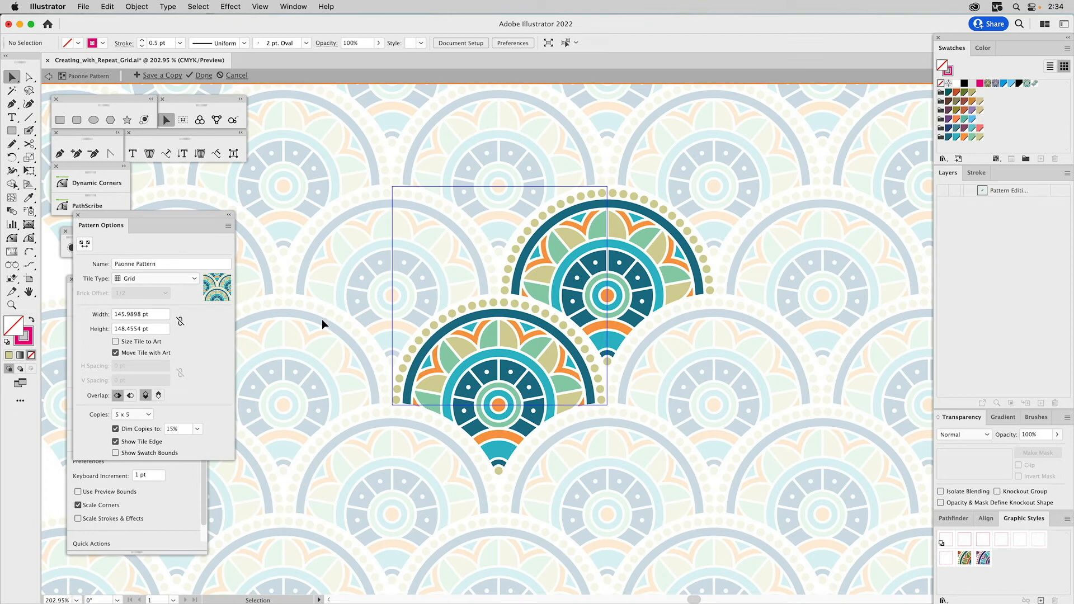
- Finish editing the pattern, and switch the visible layer from Pattern Swatch to Using Pattern
key(Escape)
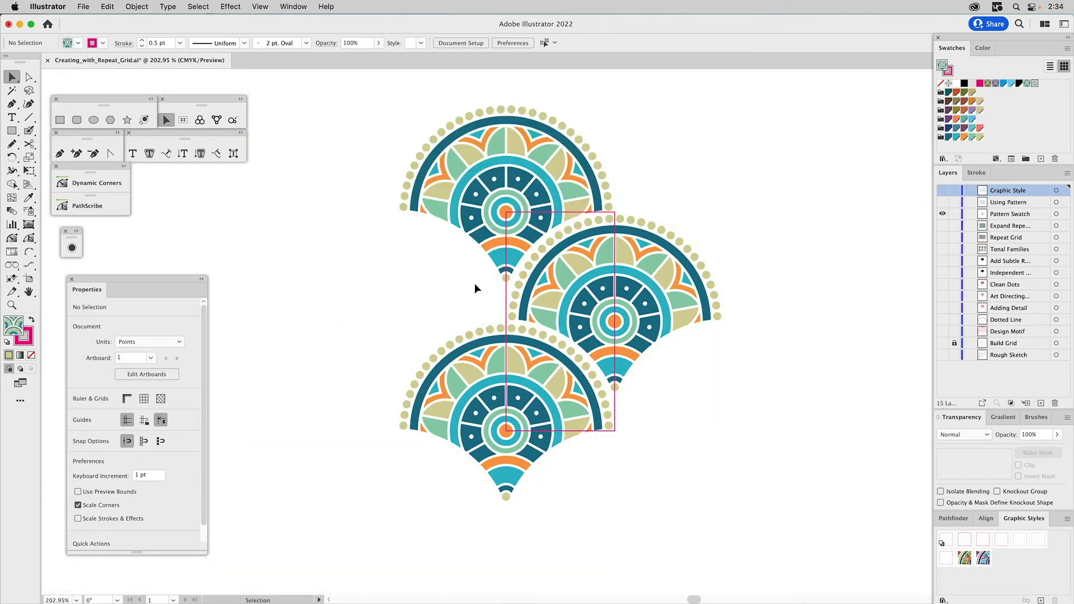
key(super+0)
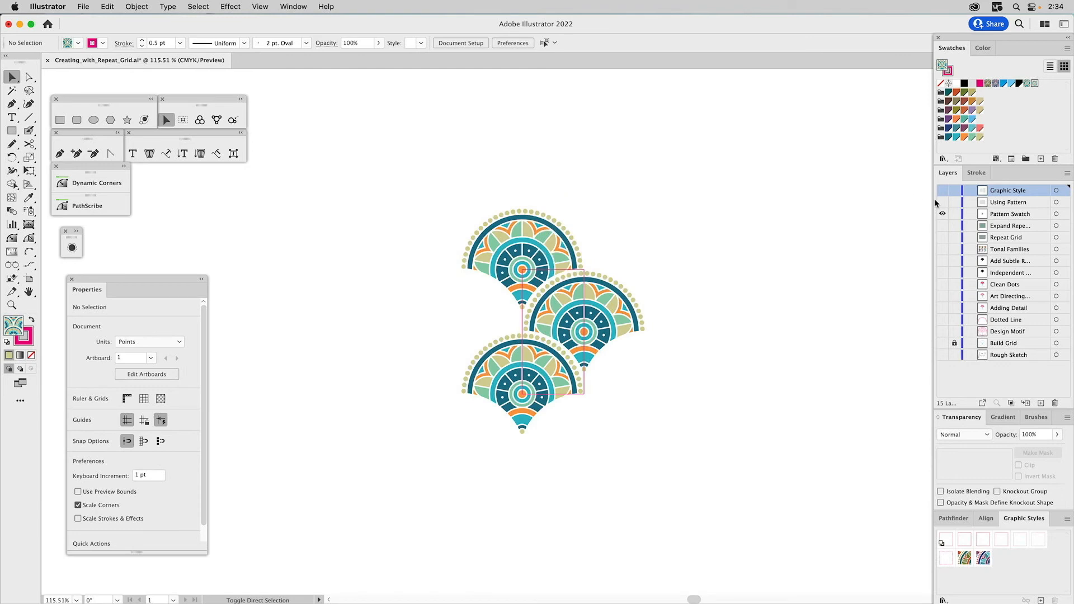
alt+click(943, 202)
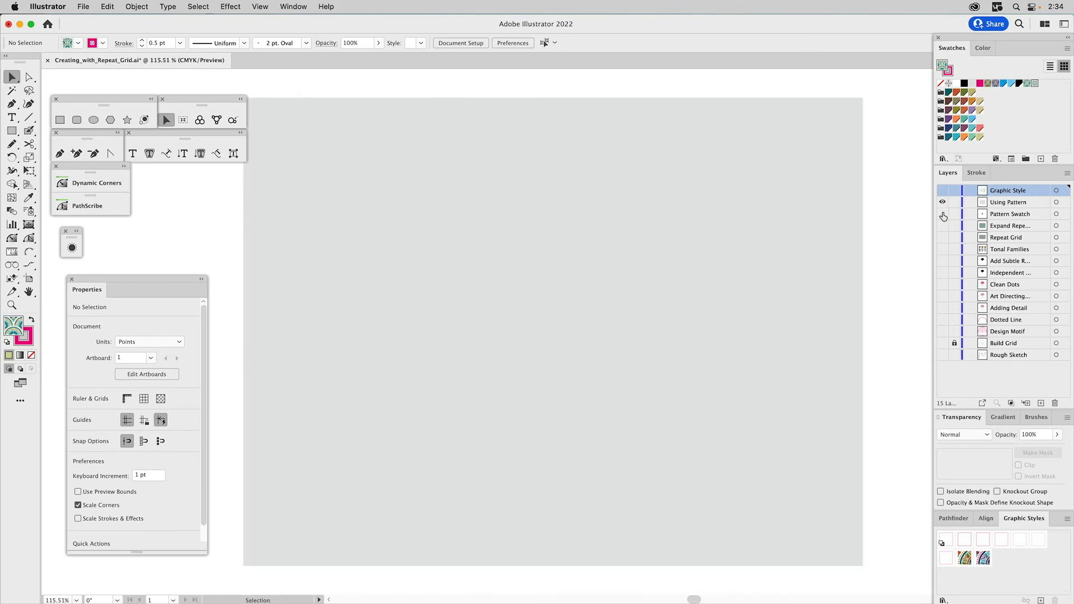
- Fill the large gray rectangle with the Paonne Pattern swatch, save its appearance as a graphic style, and clear the selection
click(832, 178)
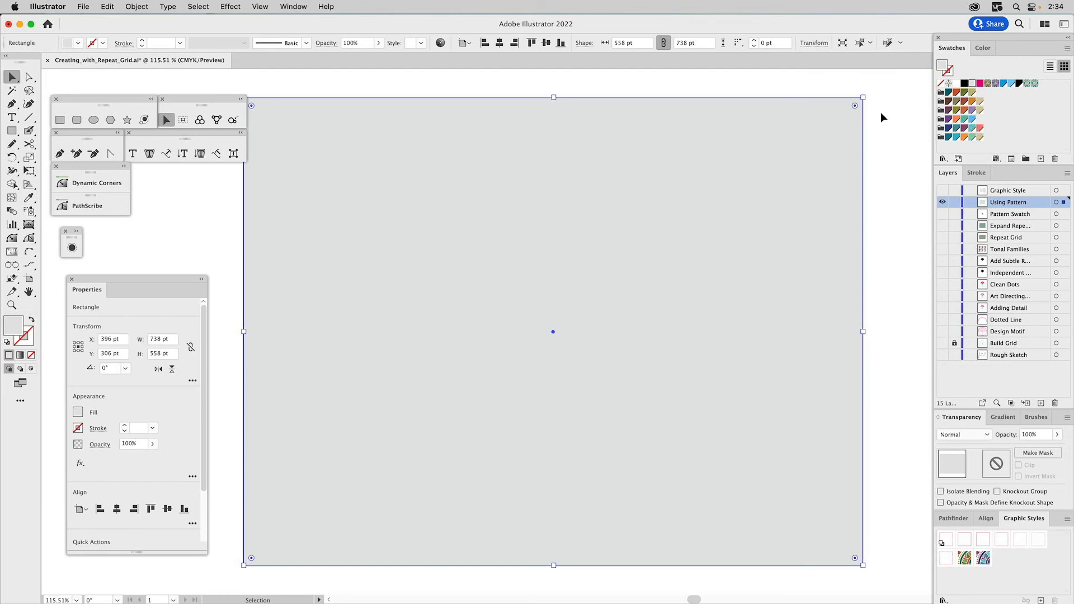
click(1035, 84)
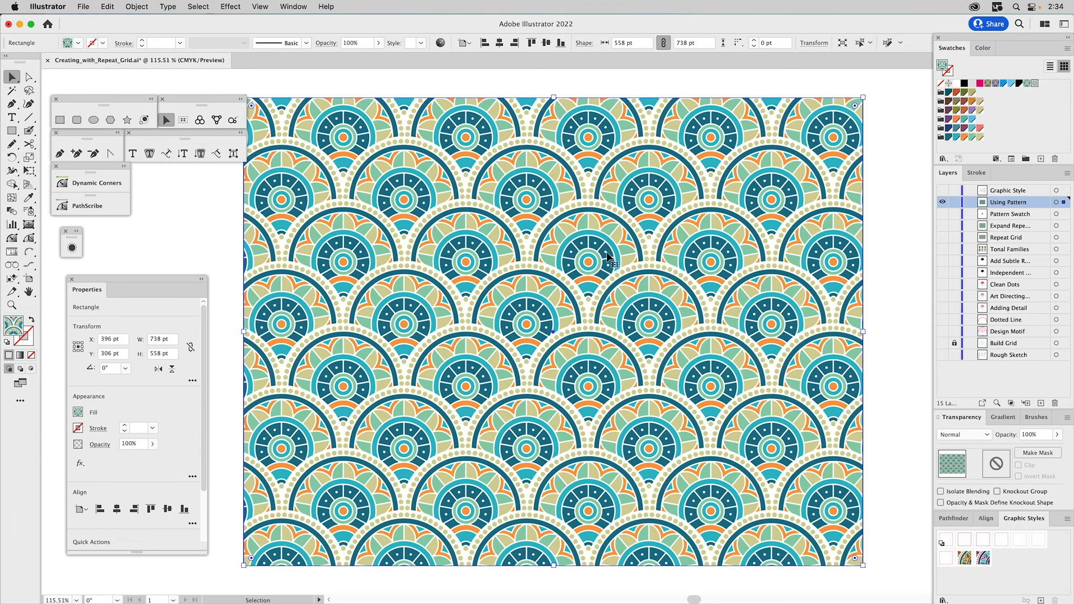
mouse_move(608, 258)
mouse_down()
mouse_move(749, 448)
mouse_move(1028, 573)
mouse_up()
click(880, 372)
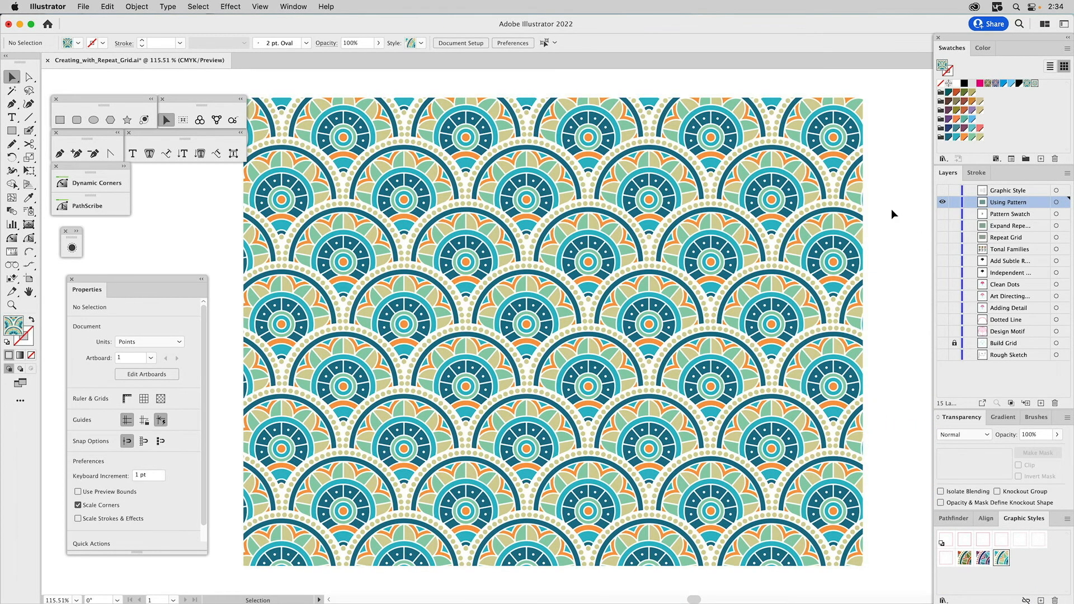
- Show only the Graphic Style layer, and apply the green-and-orange, purple-and-blue and new teal pattern styles to its upper, middle and lower rectangles
click(943, 201)
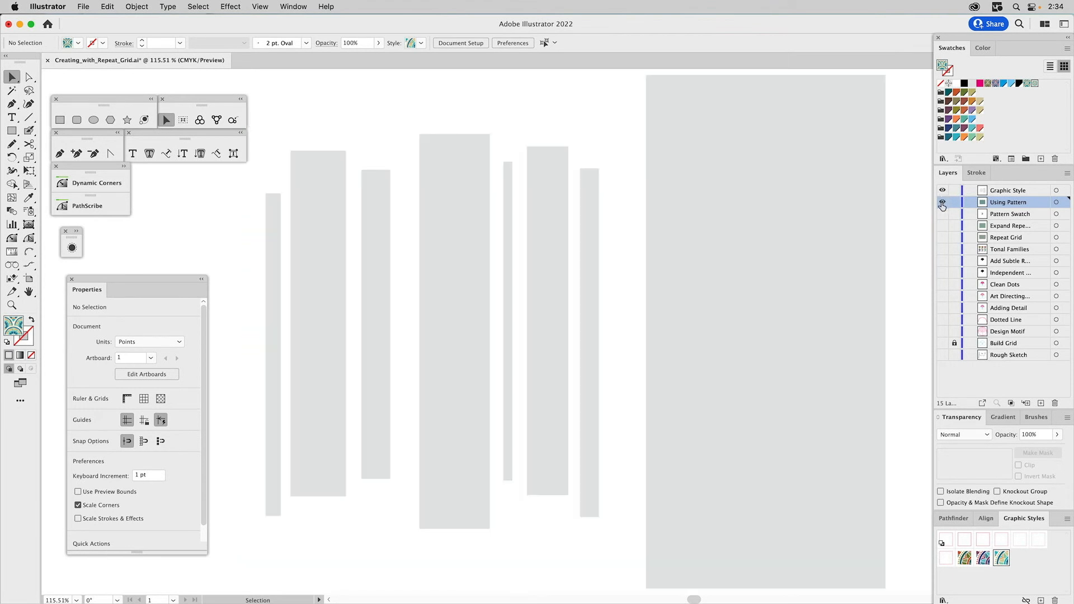
click(855, 138)
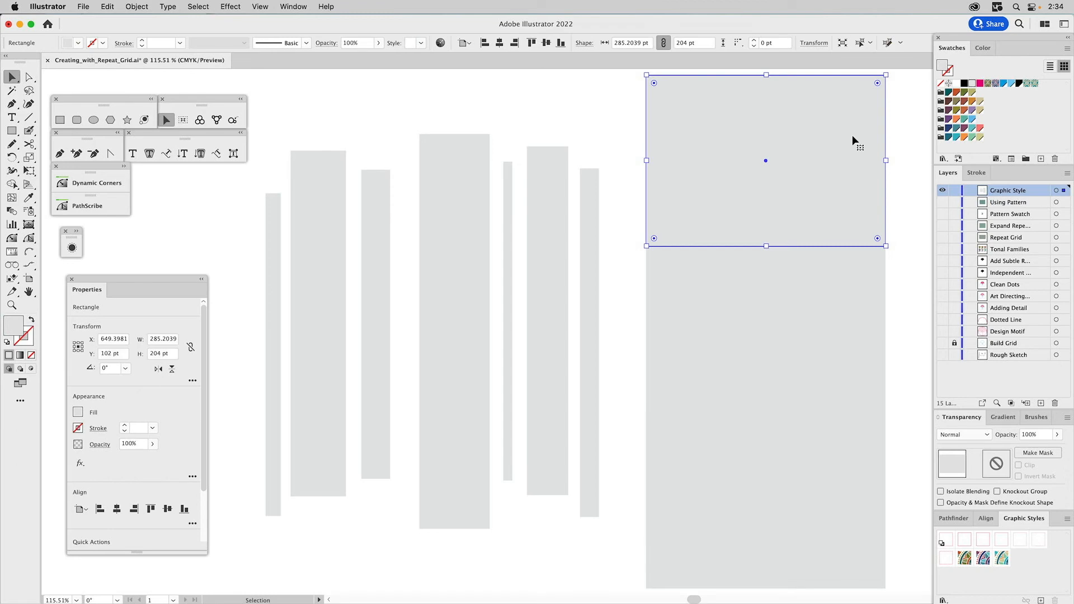
click(966, 558)
click(851, 369)
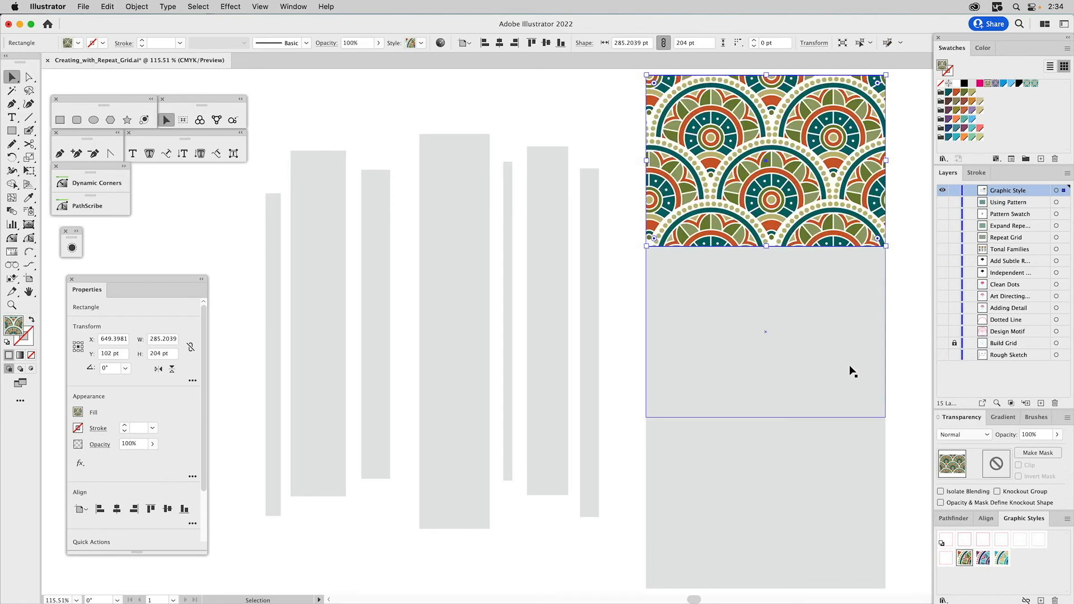
click(984, 558)
click(840, 492)
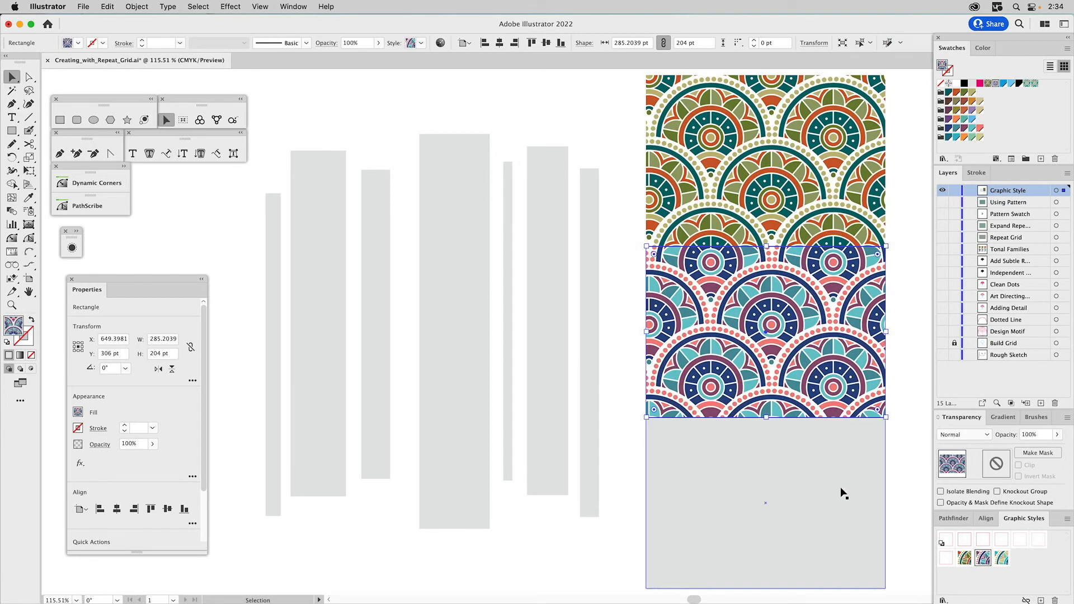
click(1002, 561)
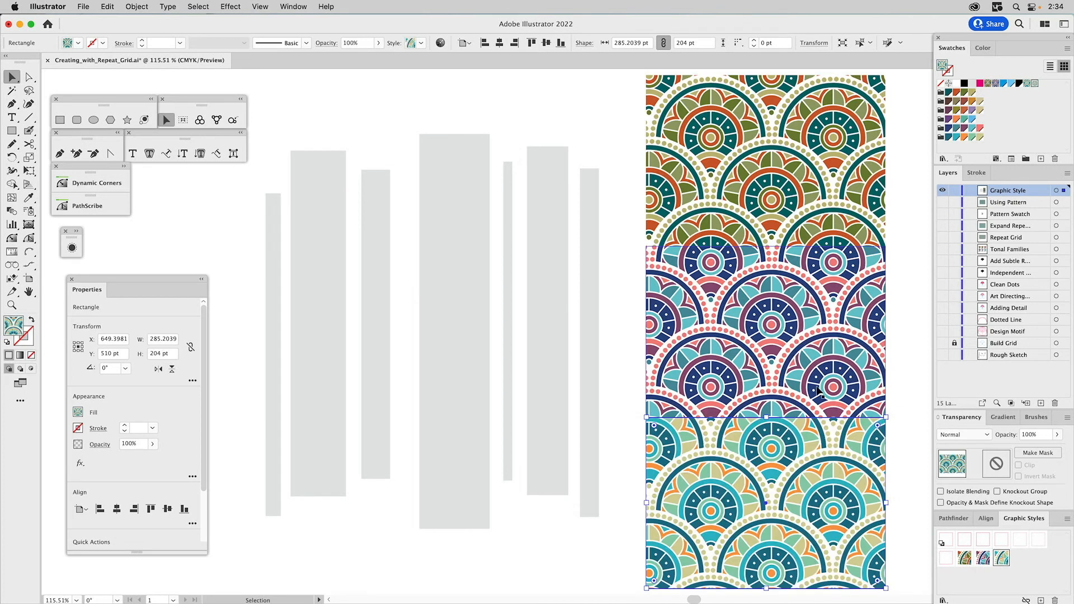
- Apply the teal pattern graphic style to the compound path of vertical bars, and clear the selection
click(561, 166)
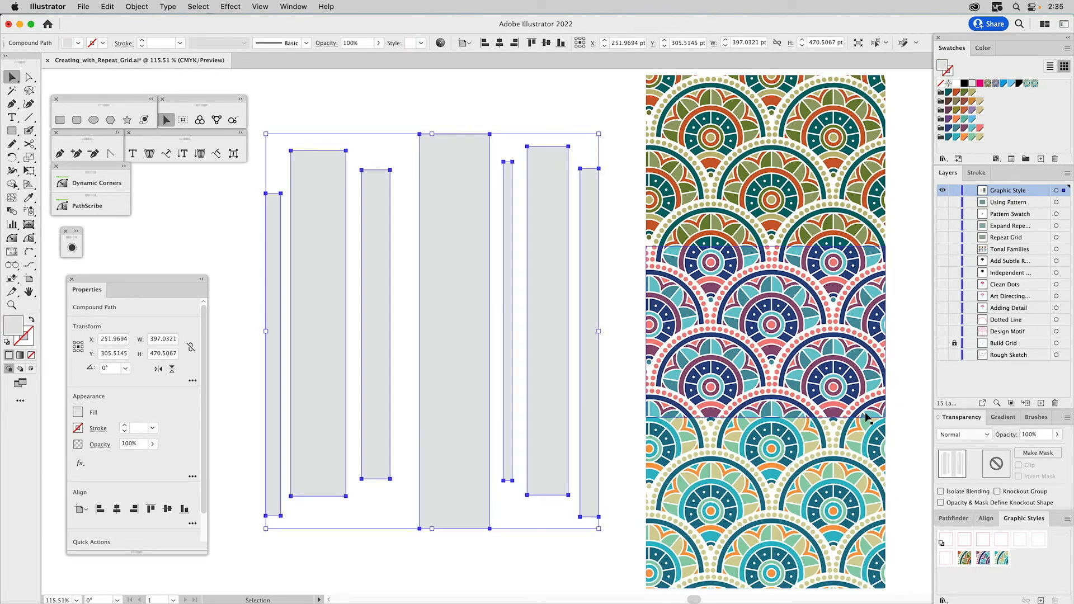
click(1002, 558)
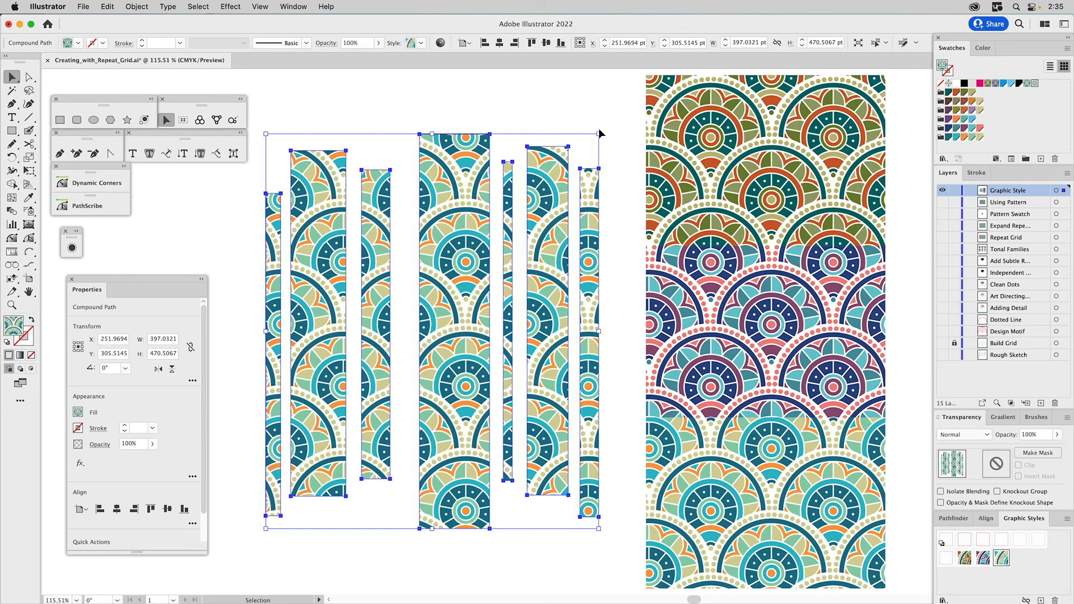
click(572, 102)
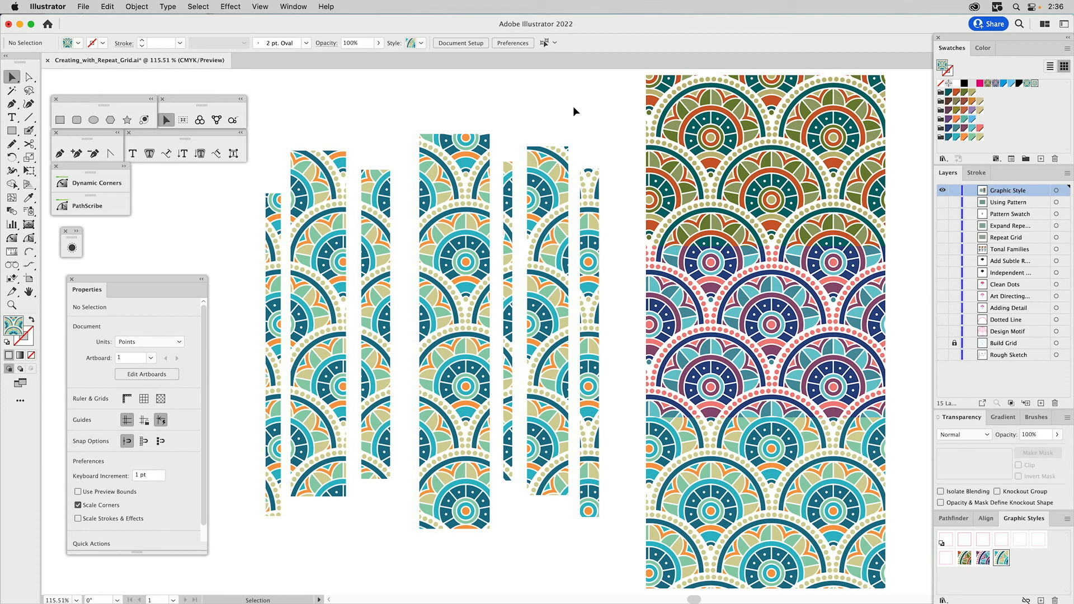
key(super)
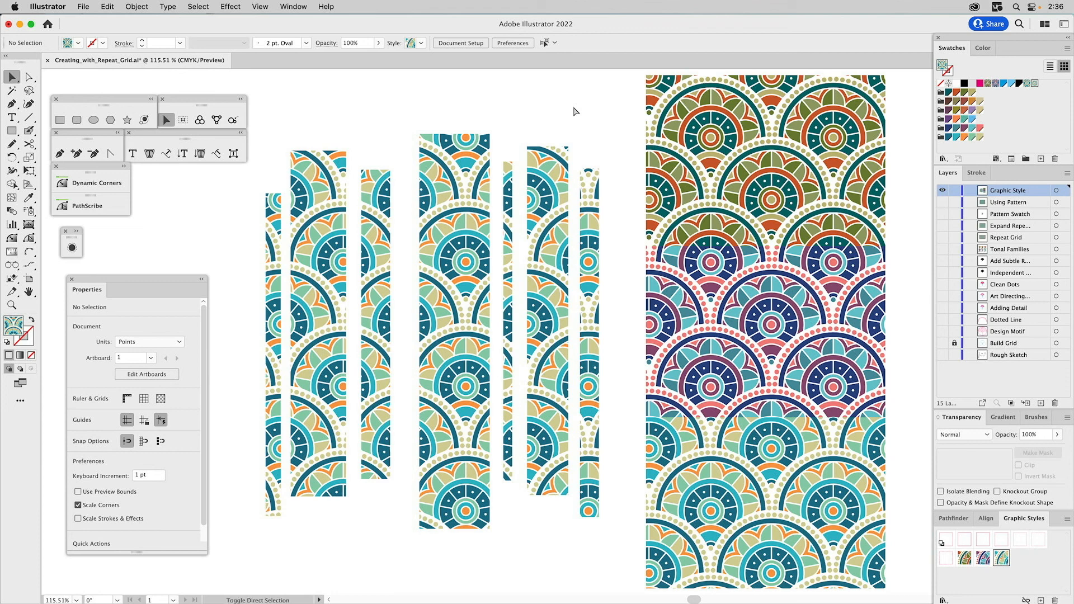